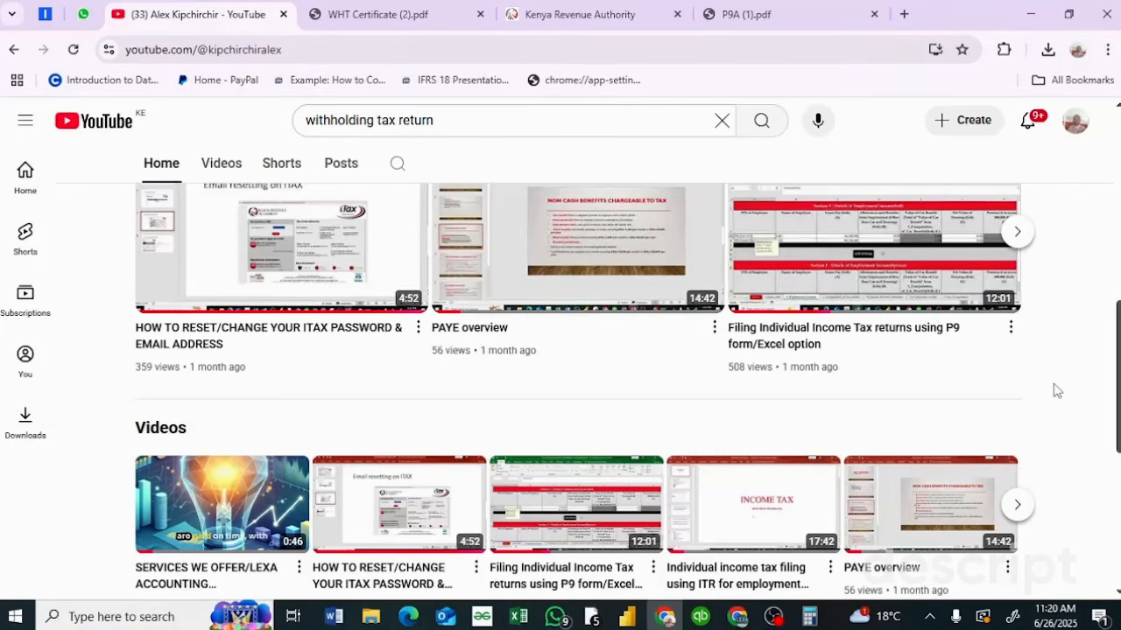
pyautogui.scroll(-3, 1057, 390)
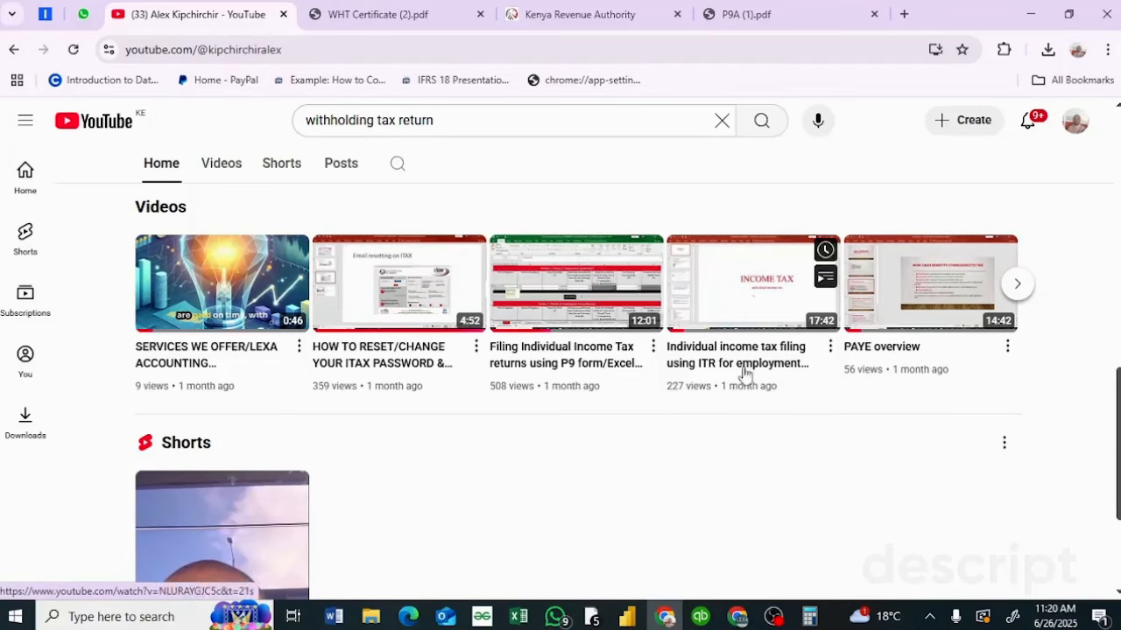
pyautogui.click(1030, 14)
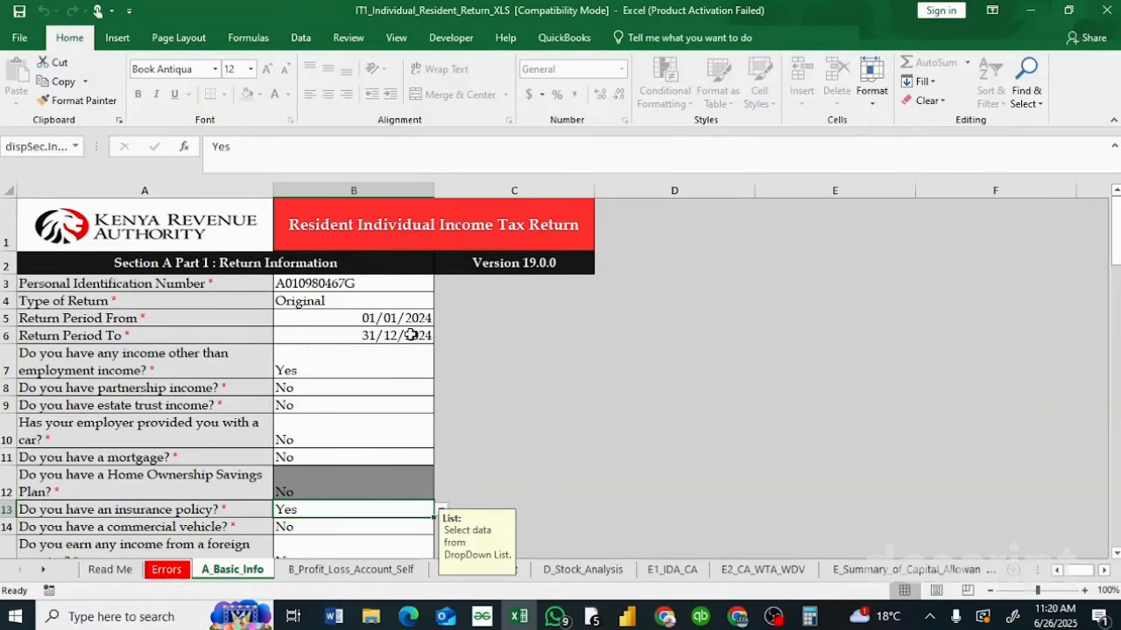
pyautogui.moveTo(665, 616)
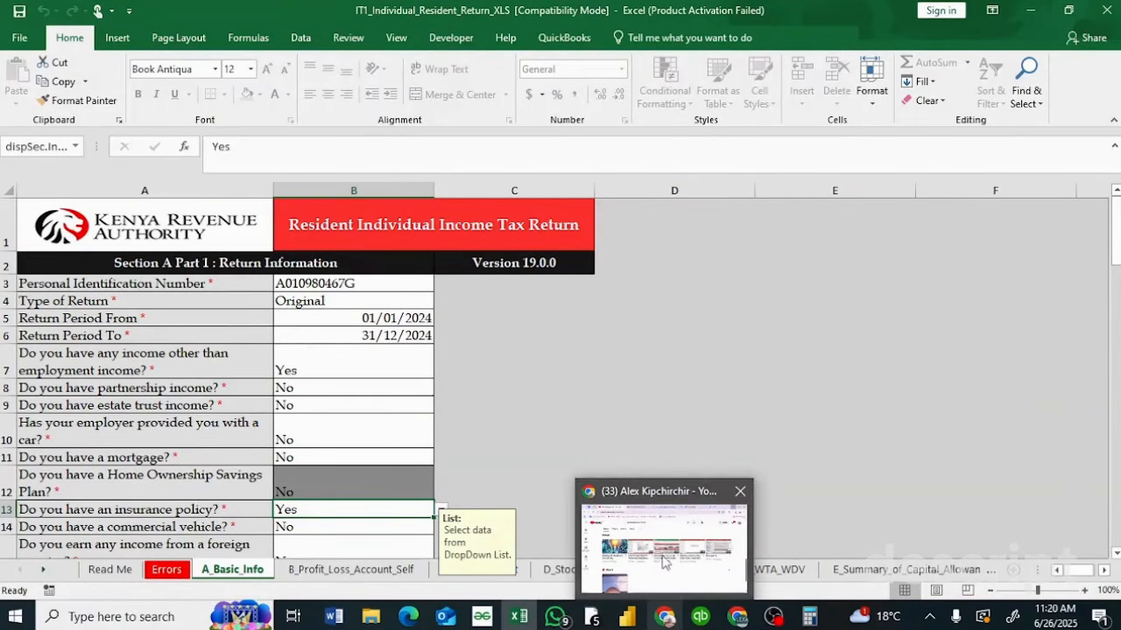
pyautogui.click(663, 563)
# Open the Reprint Withholding Certificate form in the Kenya Revenue Authority iTax portal, going through the portal's home page
pyautogui.click(573, 14)
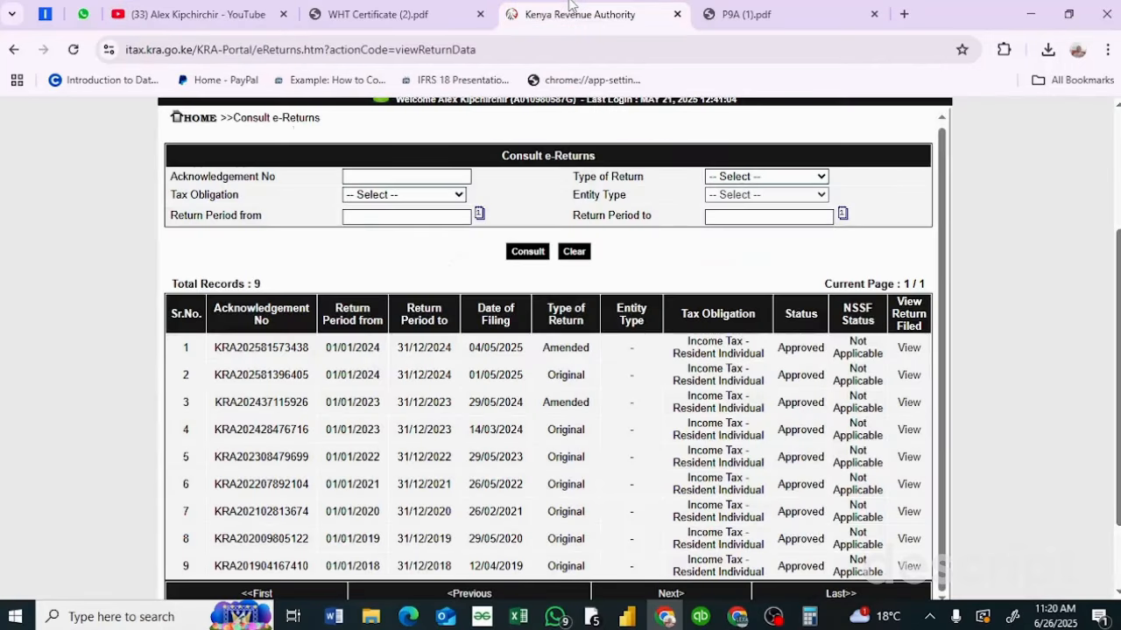
pyautogui.scroll(3, 788, 117)
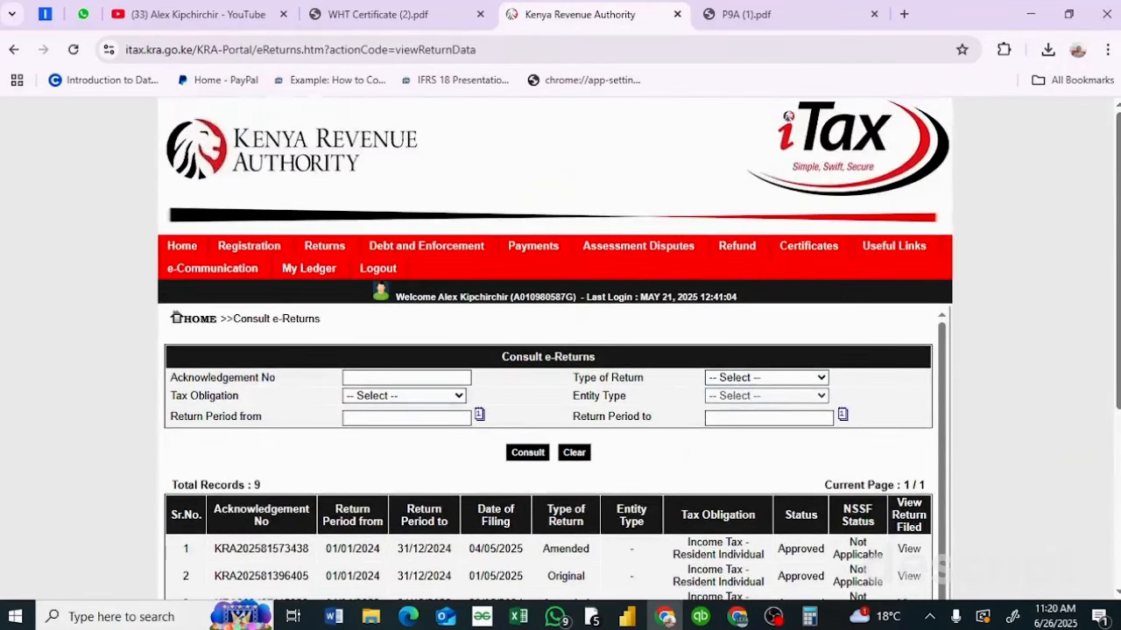
pyautogui.click(186, 254)
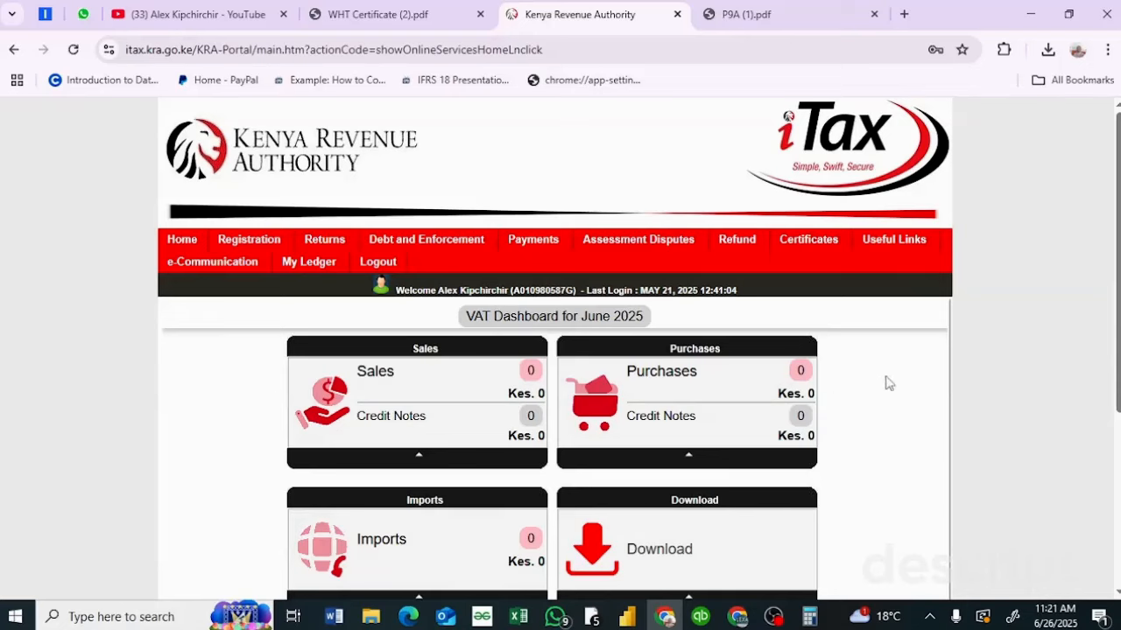
pyautogui.moveTo(813, 242)
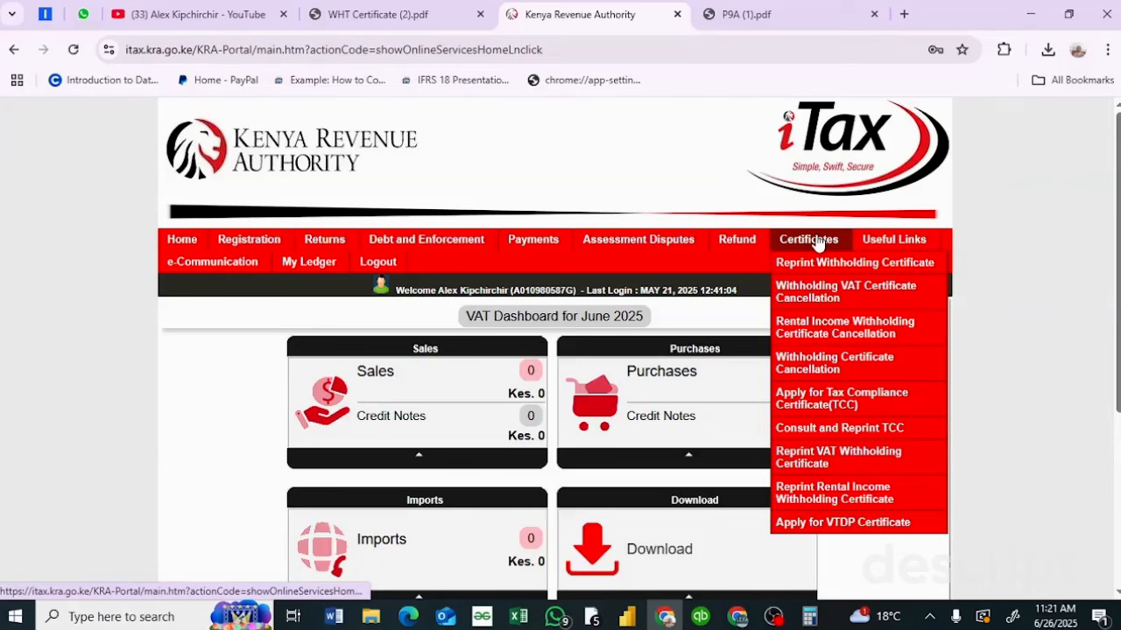
pyautogui.click(838, 266)
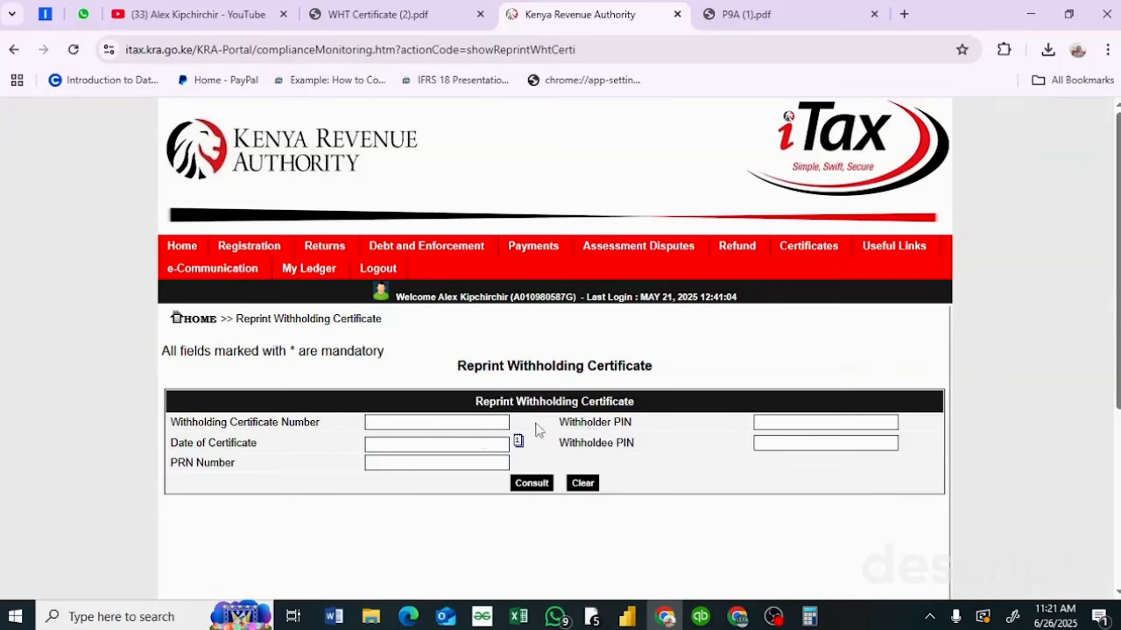
# Consult the withholding certificates with all search fields left empty and confirm the reprint
pyautogui.click(534, 484)
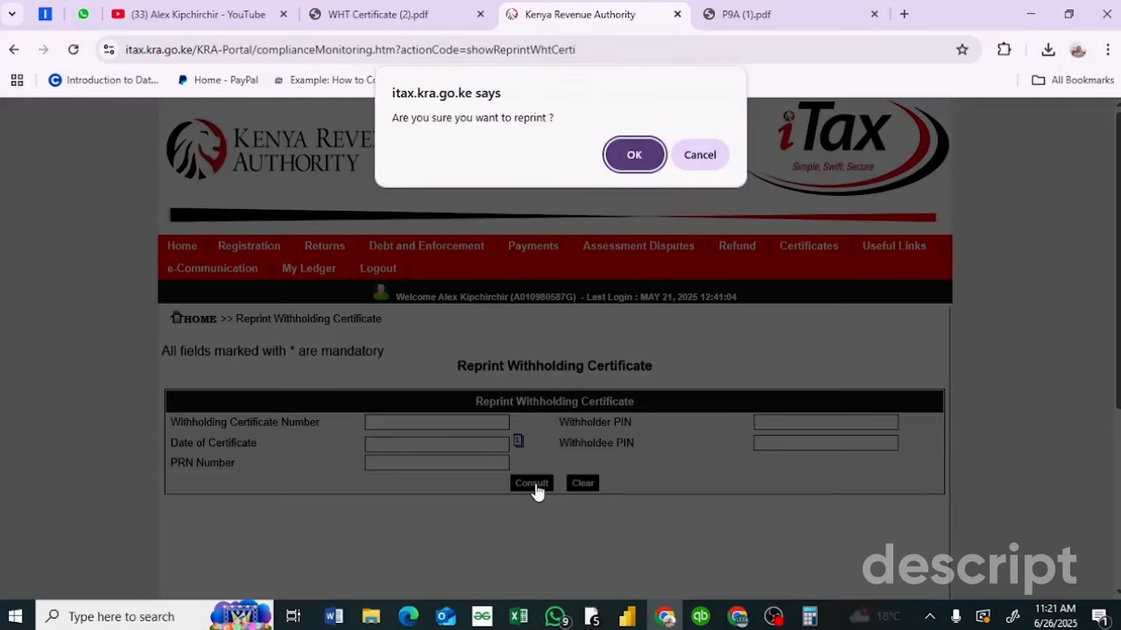
pyautogui.click(632, 155)
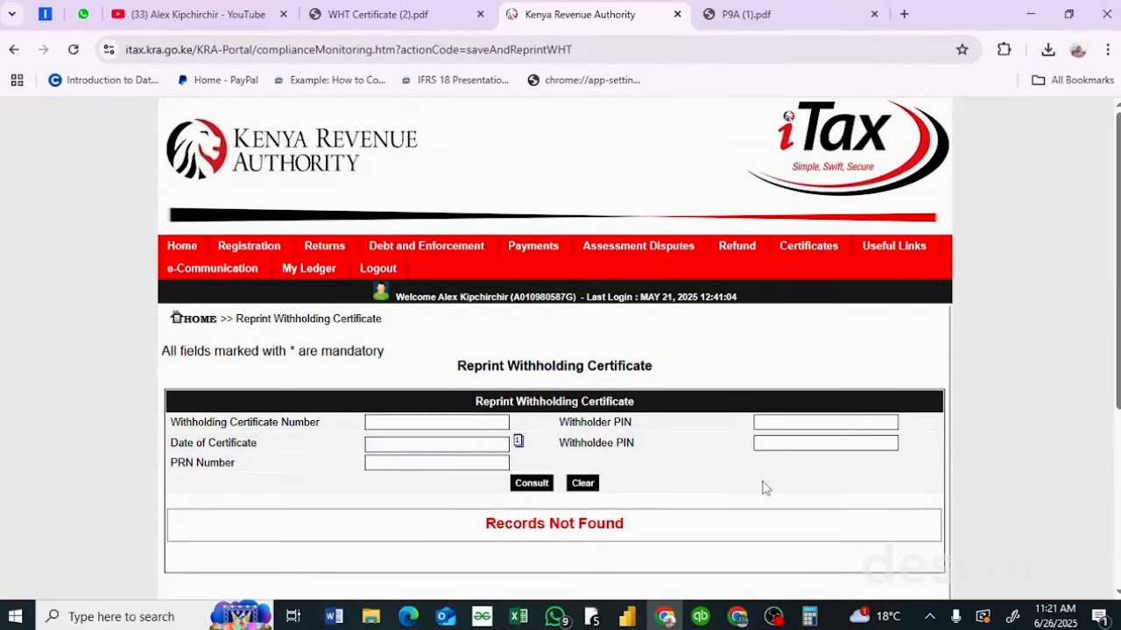
pyautogui.scroll(-3, 764, 487)
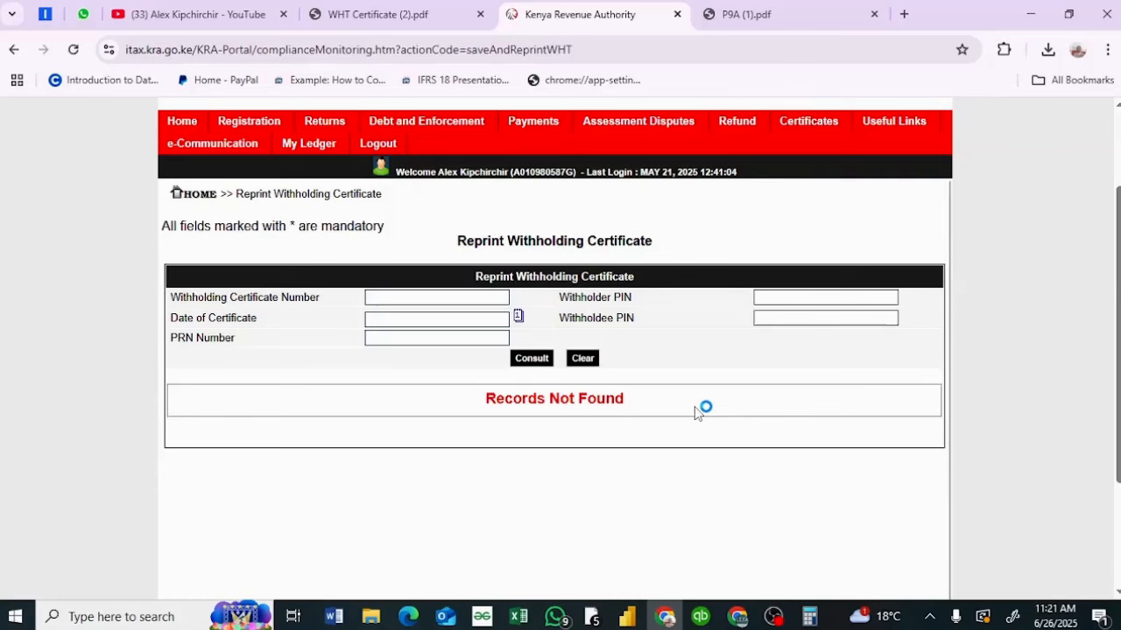
# Check the tax withheld details in WHT Certificate (2).pdf and switch to the IT1 individual resident return workbook in Excel
pyautogui.click(383, 14)
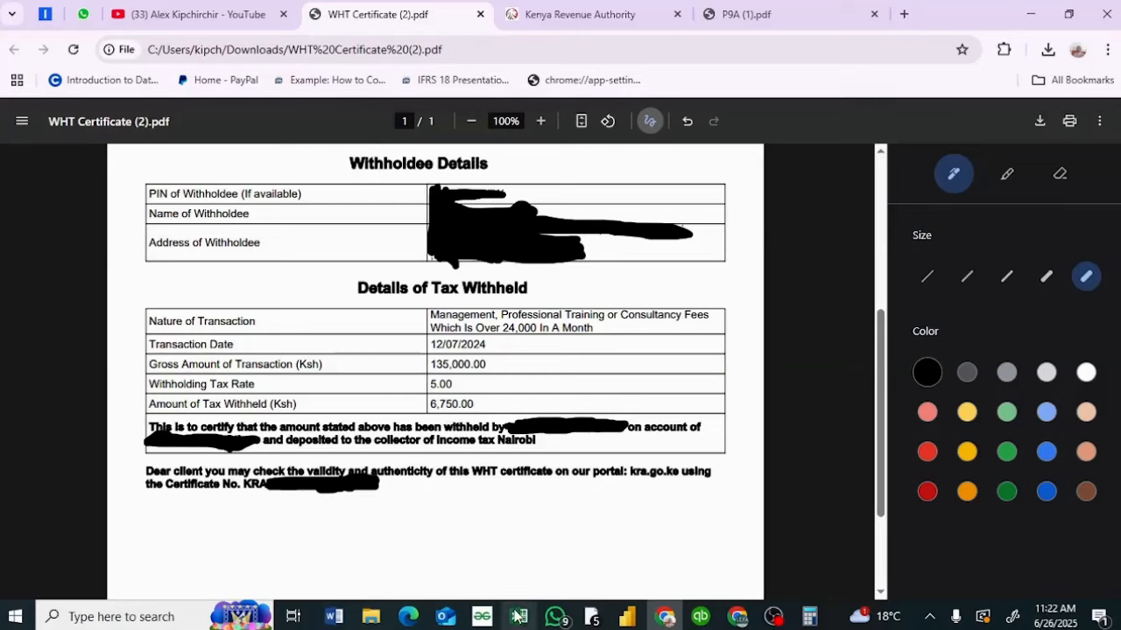
pyautogui.moveTo(518, 616)
pyautogui.click(511, 492)
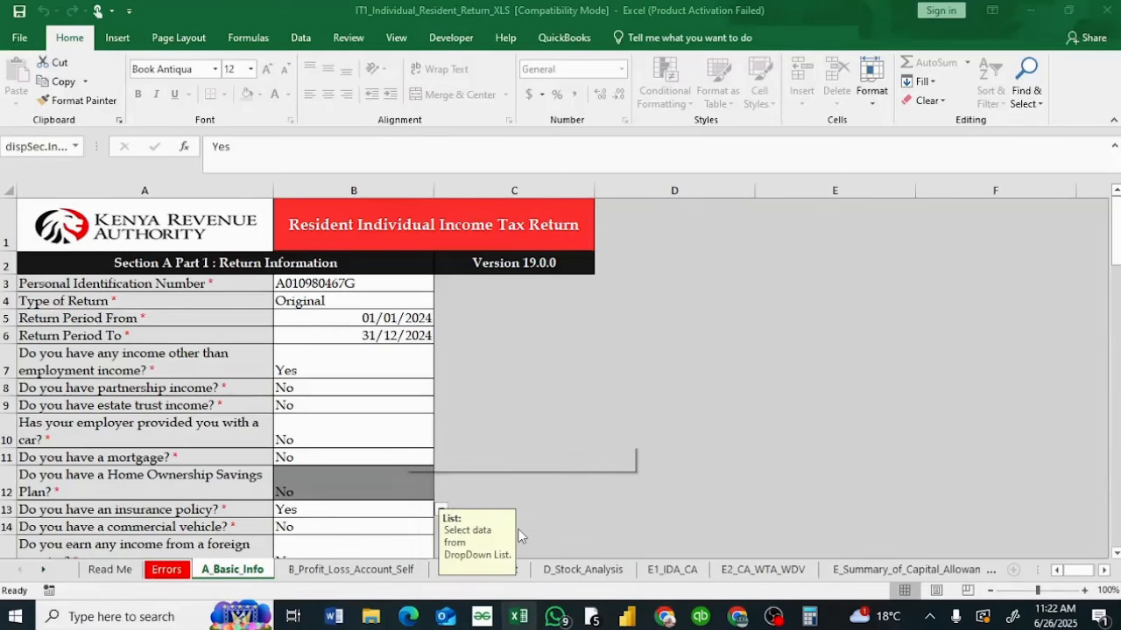
# Review the return information on A_Basic_Info: the PIN, return type, return period, other income and insurance policy answers
pyautogui.click(360, 288)
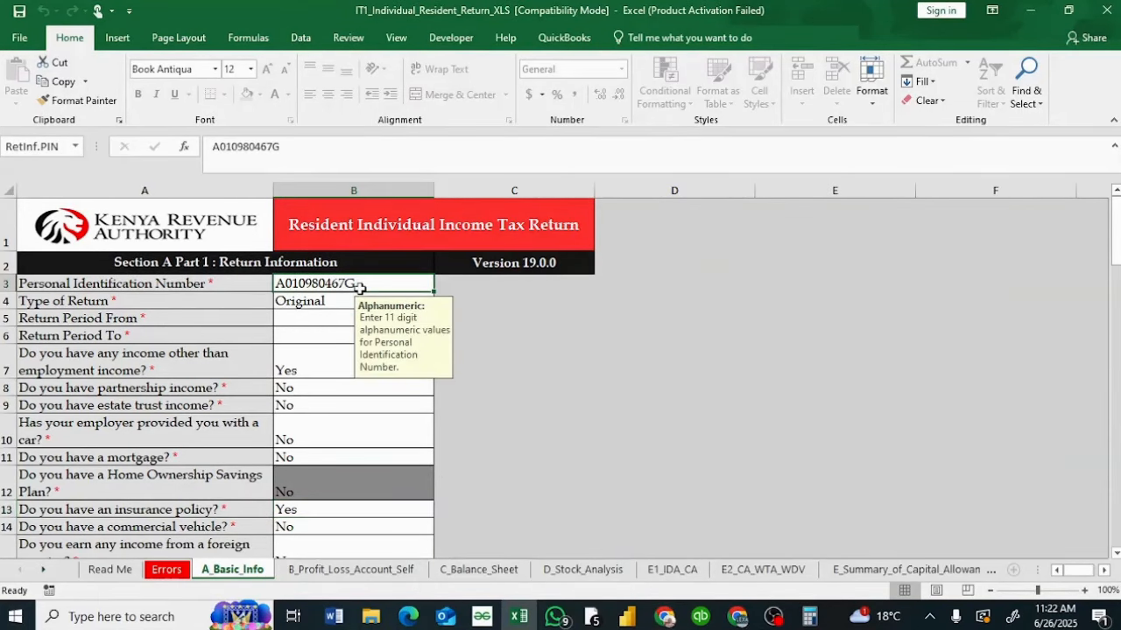
pyautogui.click(330, 301)
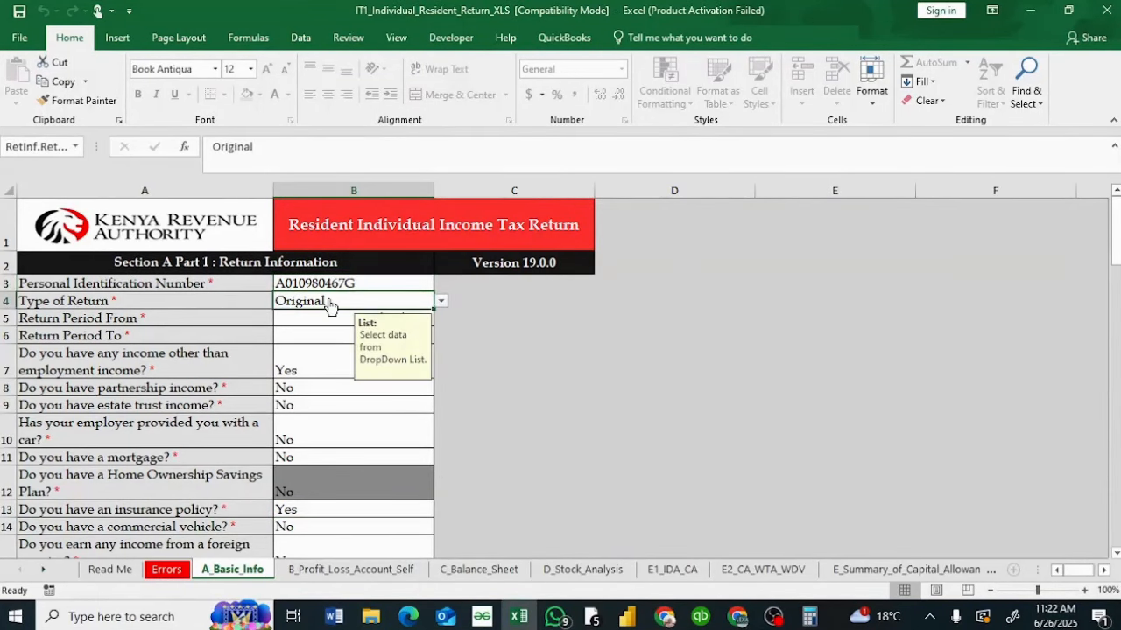
pyautogui.click(345, 280)
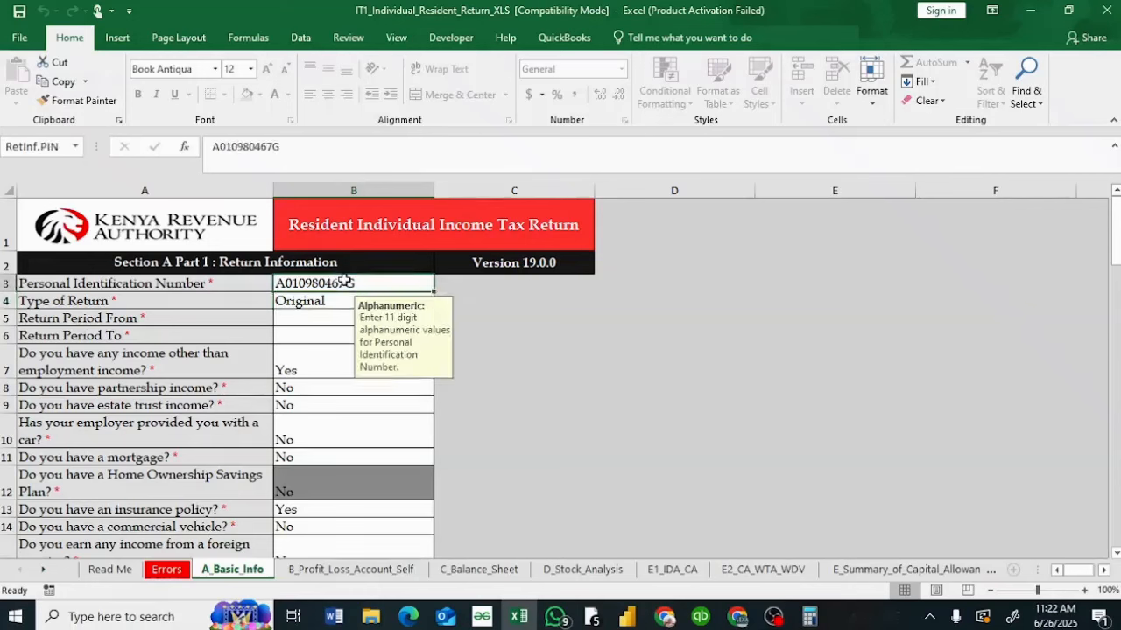
pyautogui.click(327, 303)
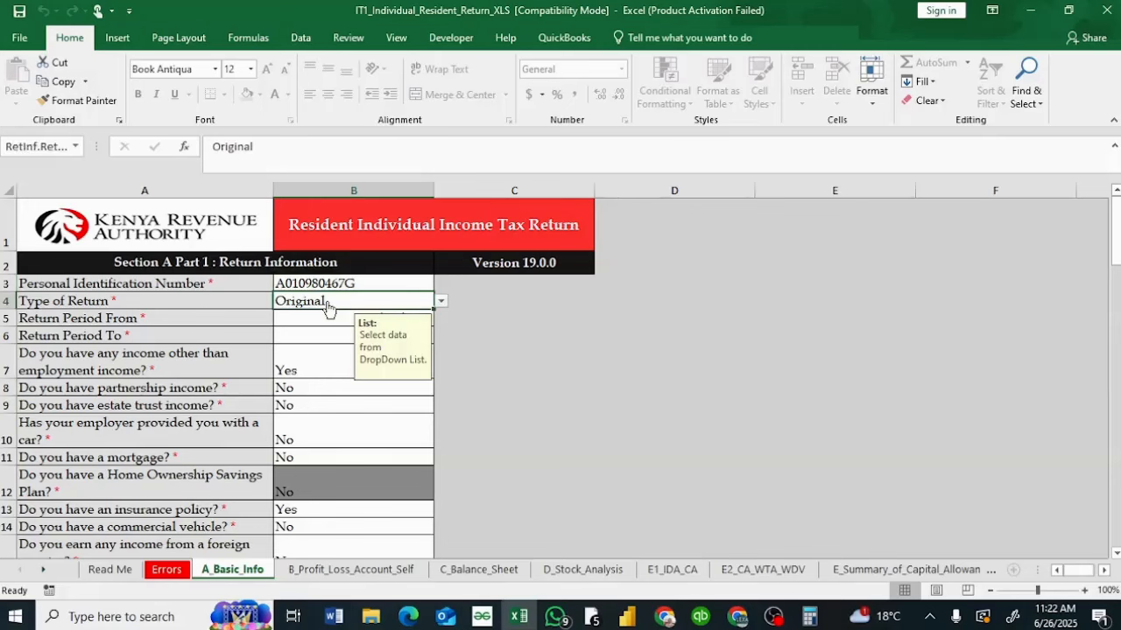
pyautogui.click(318, 317)
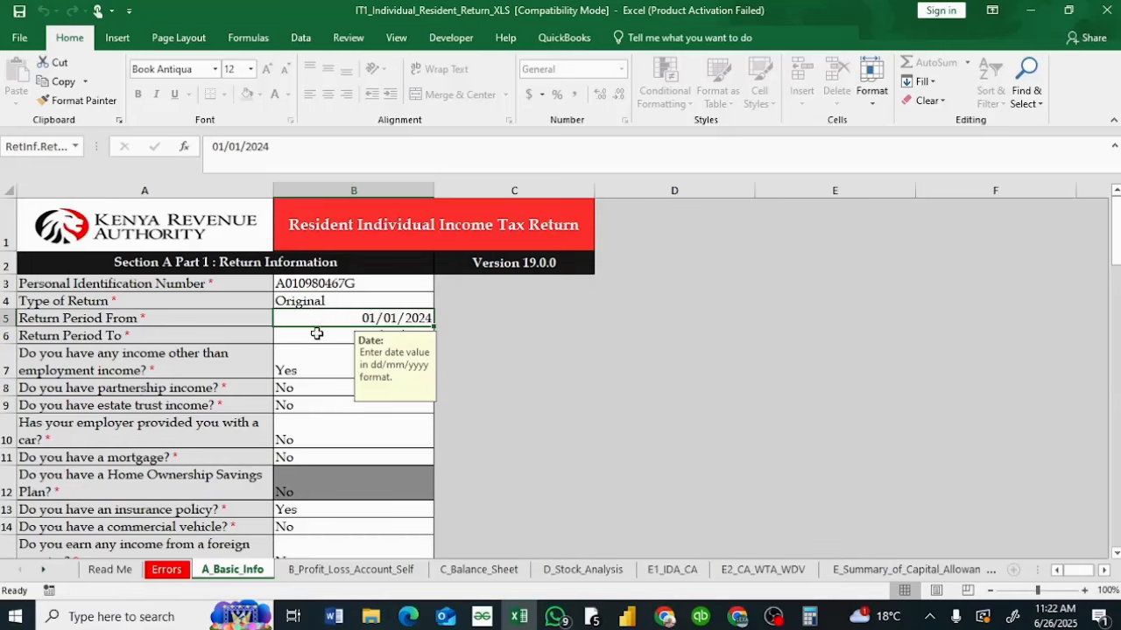
pyautogui.click(318, 336)
pyautogui.click(324, 364)
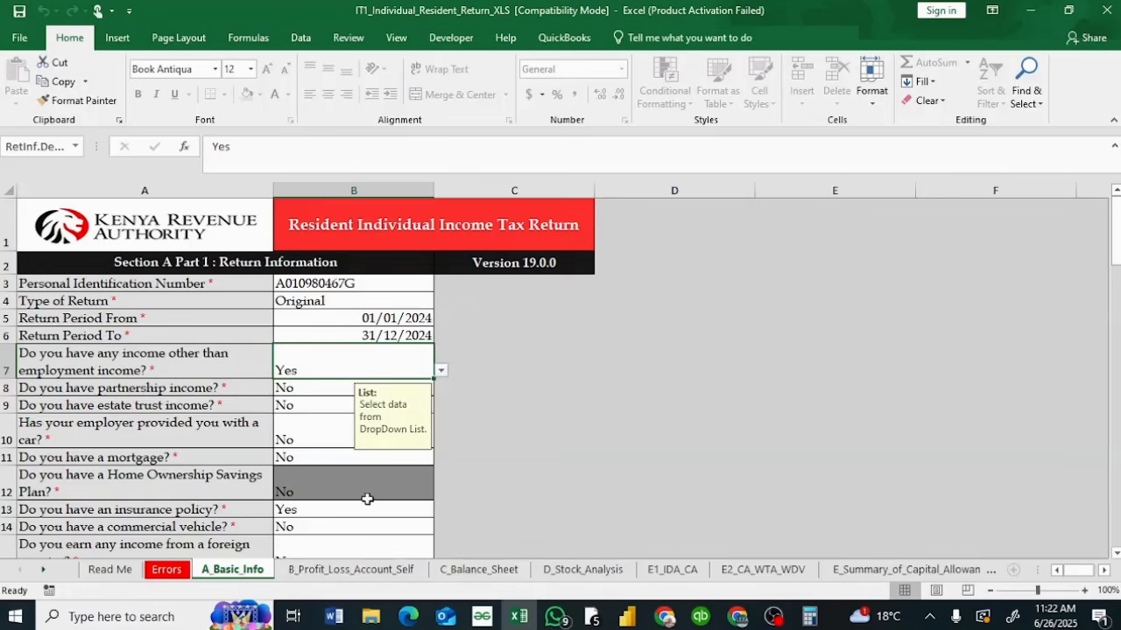
pyautogui.click(325, 510)
# Proceed from the end of the A_Basic_Info sheet to the Section B profit and loss account for self
pyautogui.scroll(-4, 330, 450)
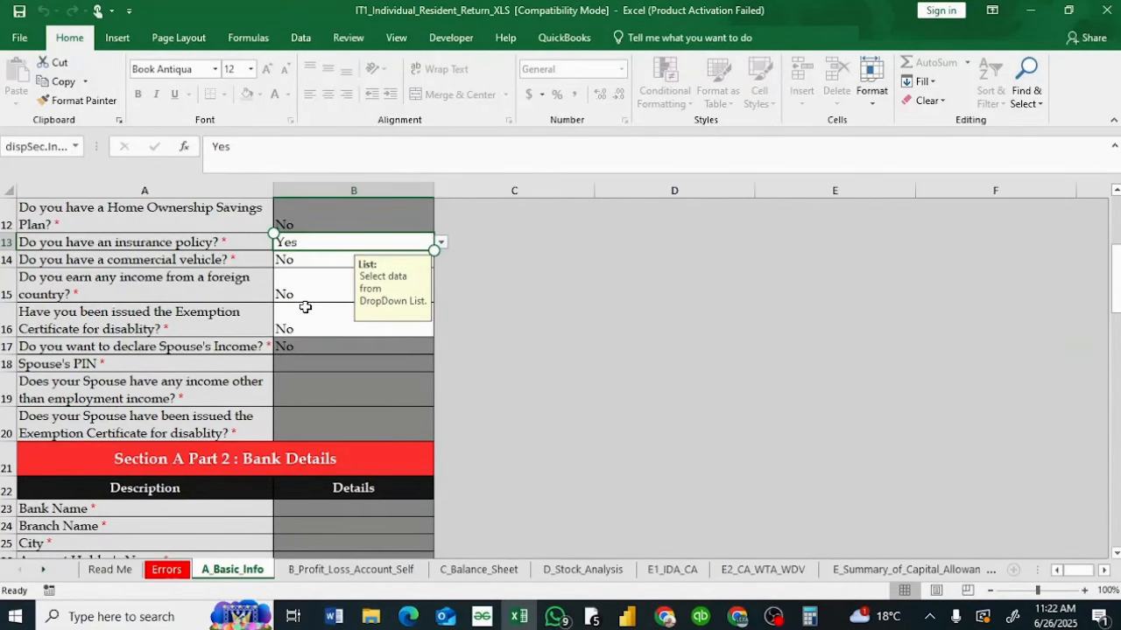
pyautogui.scroll(-15, 305, 307)
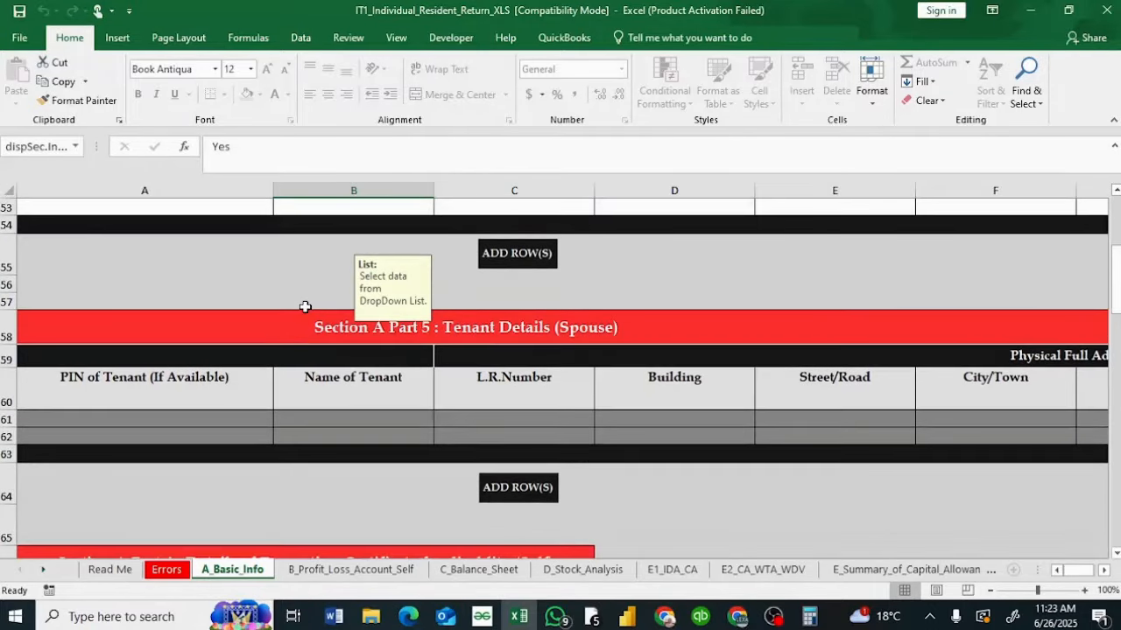
pyautogui.scroll(-5, 304, 307)
pyautogui.scroll(1, 305, 306)
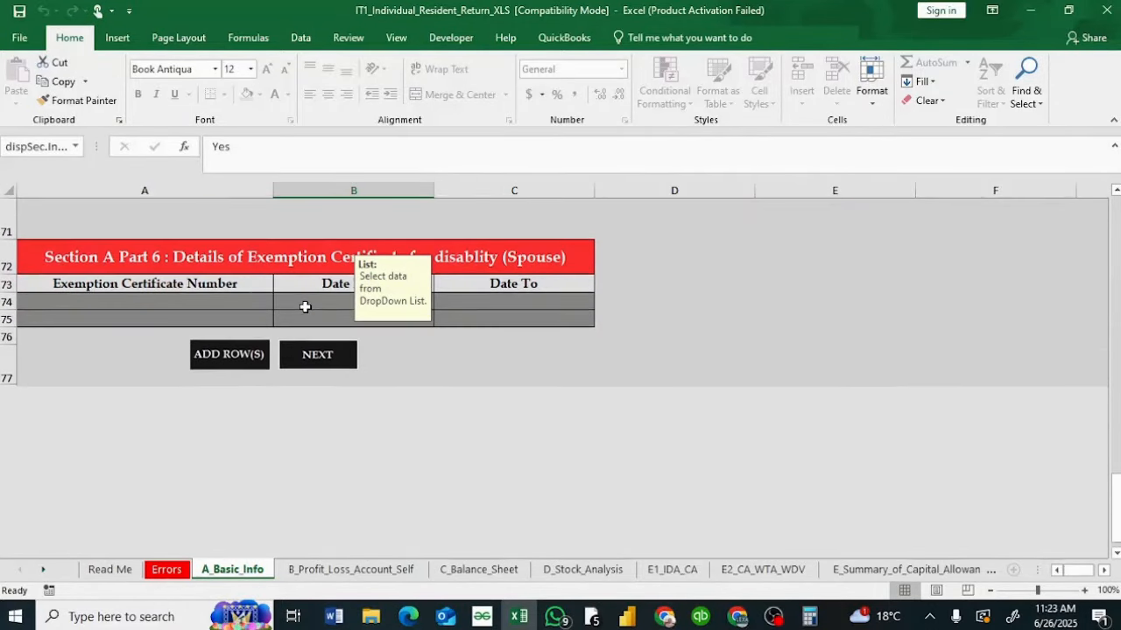
pyautogui.click(311, 349)
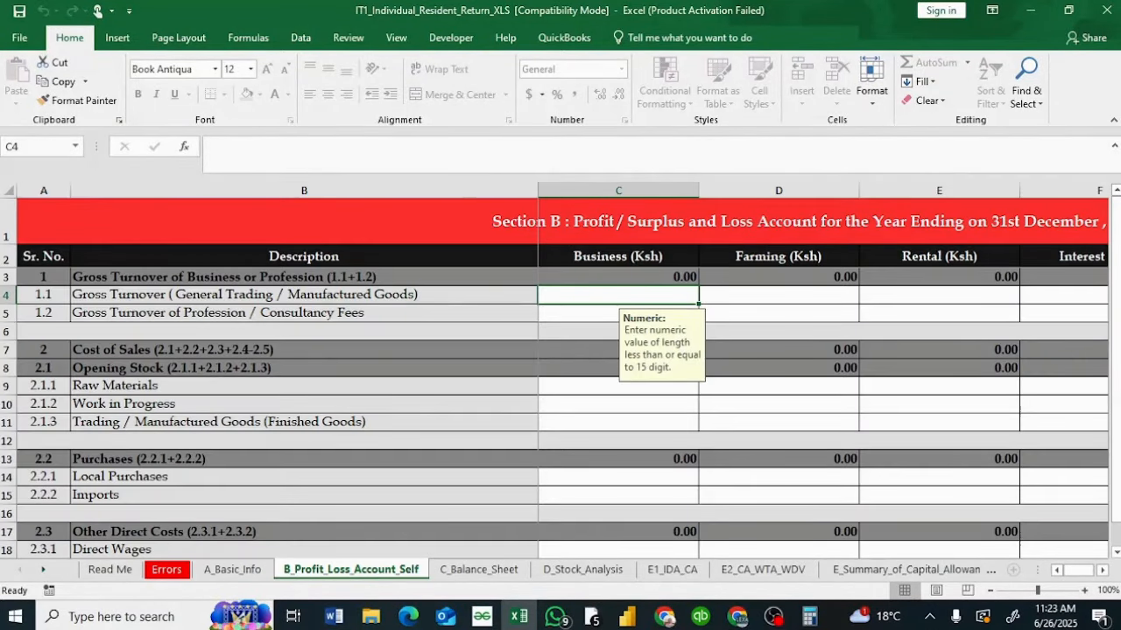
# Compare the consultancy fee turnover in the Other column with the gross transaction amount on WHT Certificate (2).pdf
pyautogui.hscroll(3, 823, 373)
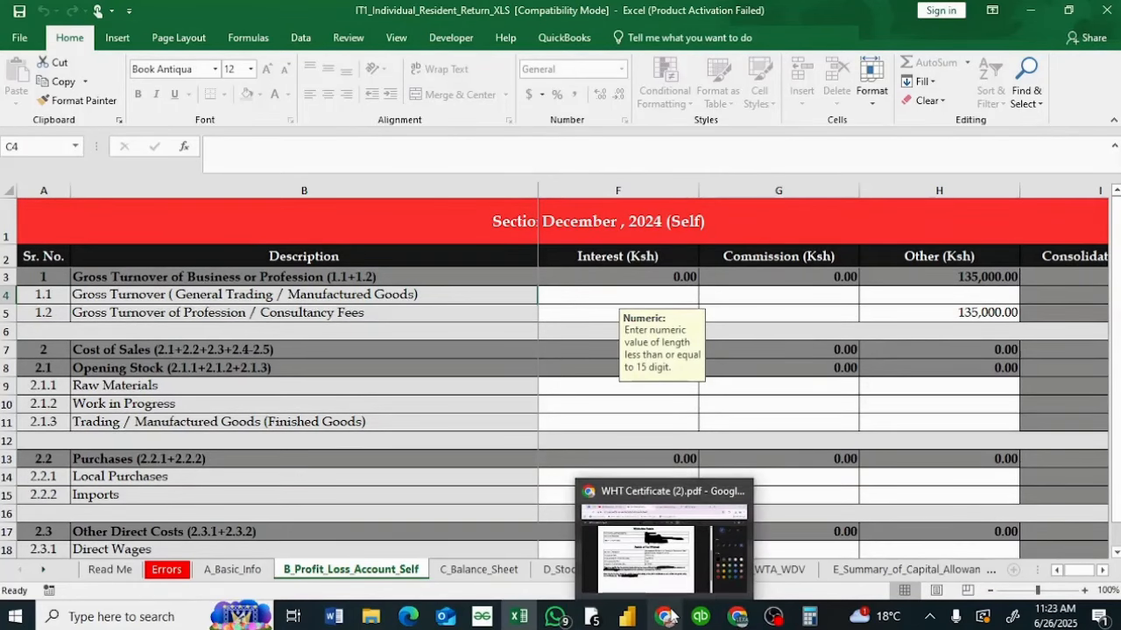
pyautogui.click(672, 617)
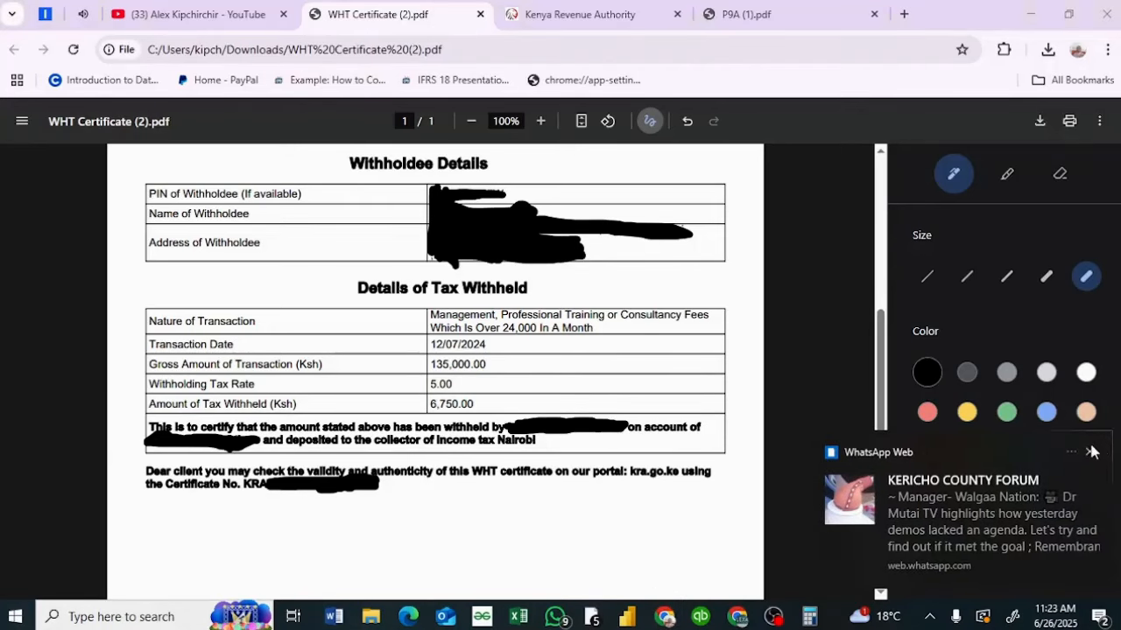
pyautogui.click(1092, 452)
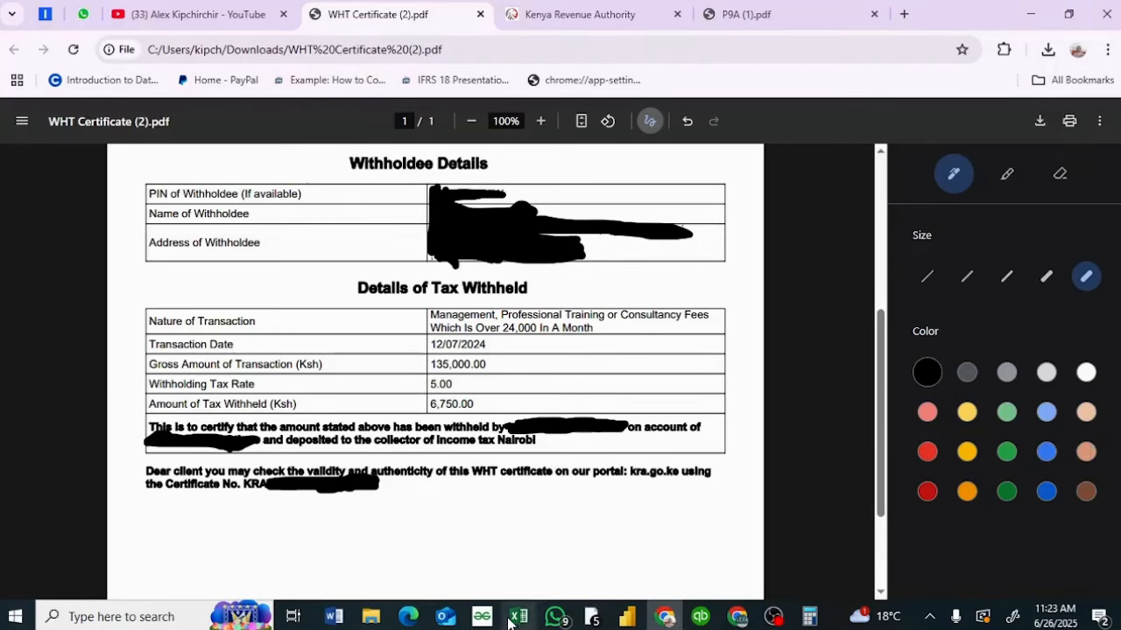
pyautogui.moveTo(515, 621)
pyautogui.click(521, 559)
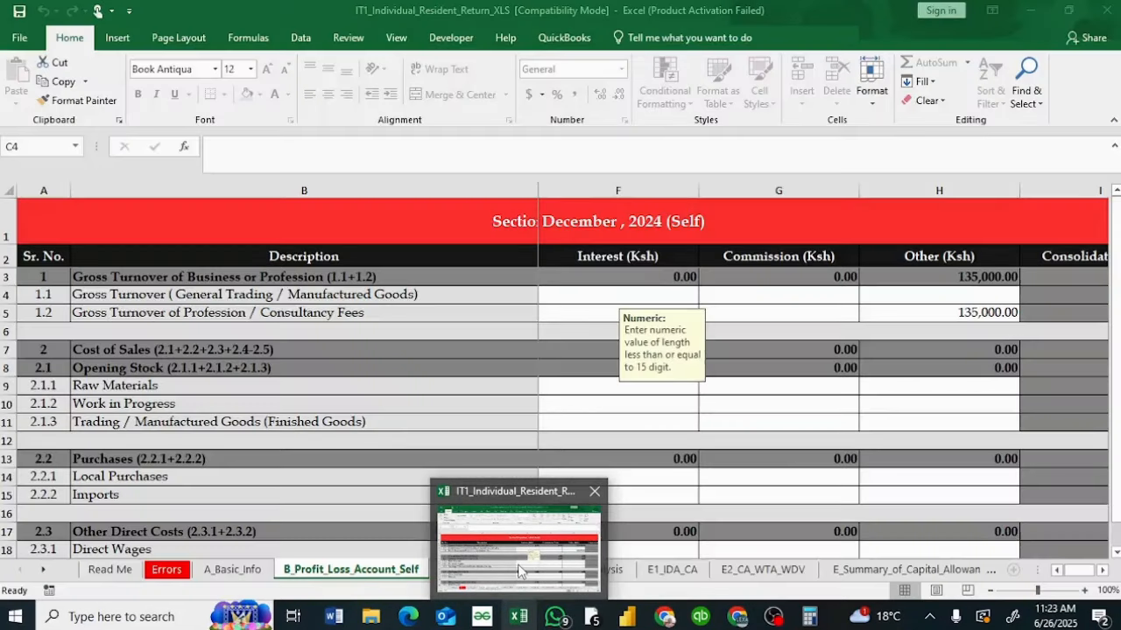
pyautogui.click(521, 569)
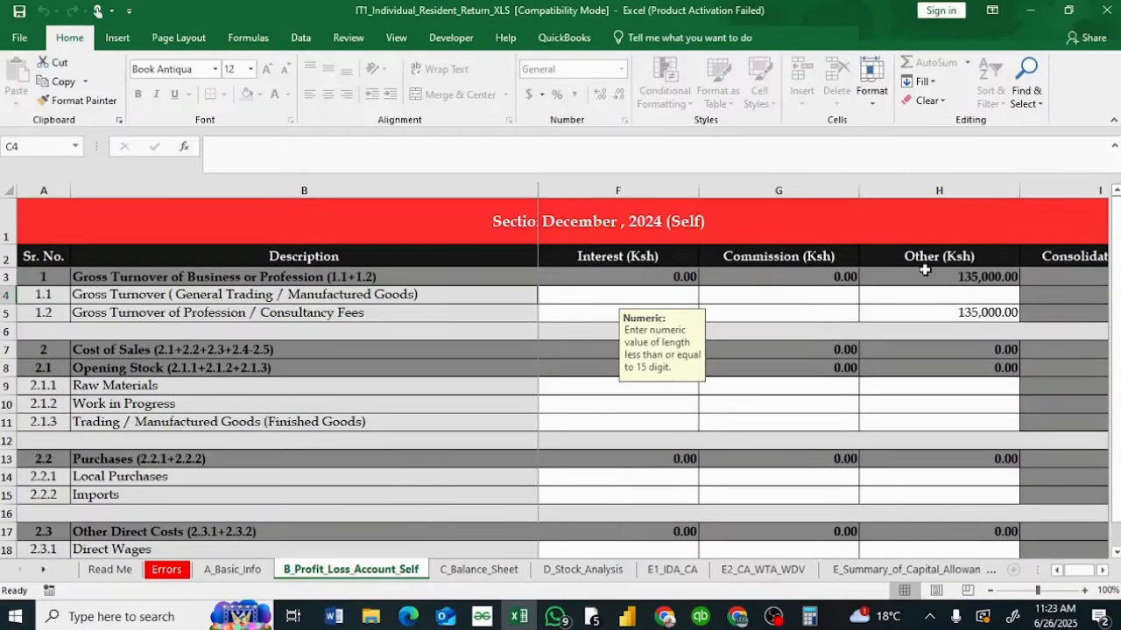
pyautogui.click(1005, 315)
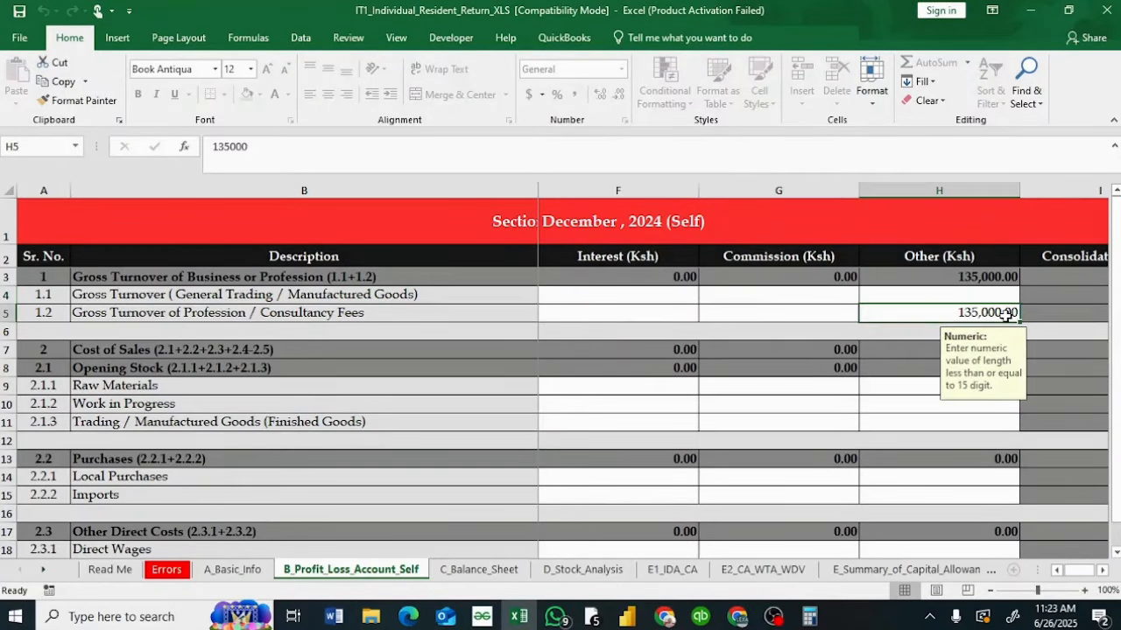
# Review the operating expenses in the Other column, checking the computer expenses and the hotel, boarding and lodging expenses
pyautogui.click(830, 293)
pyautogui.scroll(-6, 830, 293)
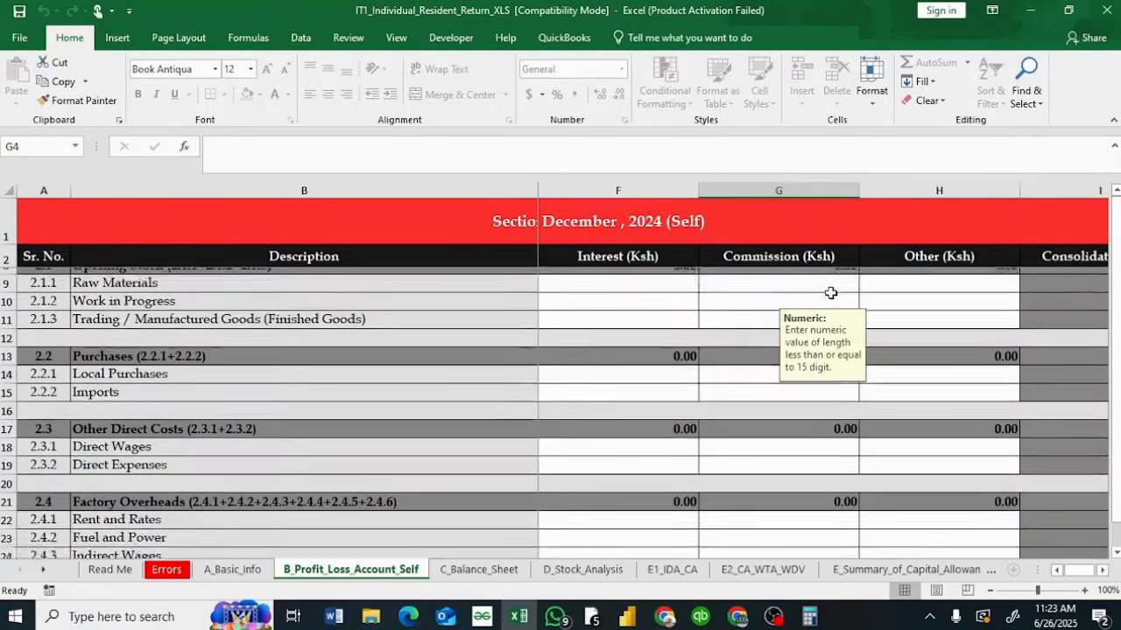
pyautogui.scroll(-3, 830, 293)
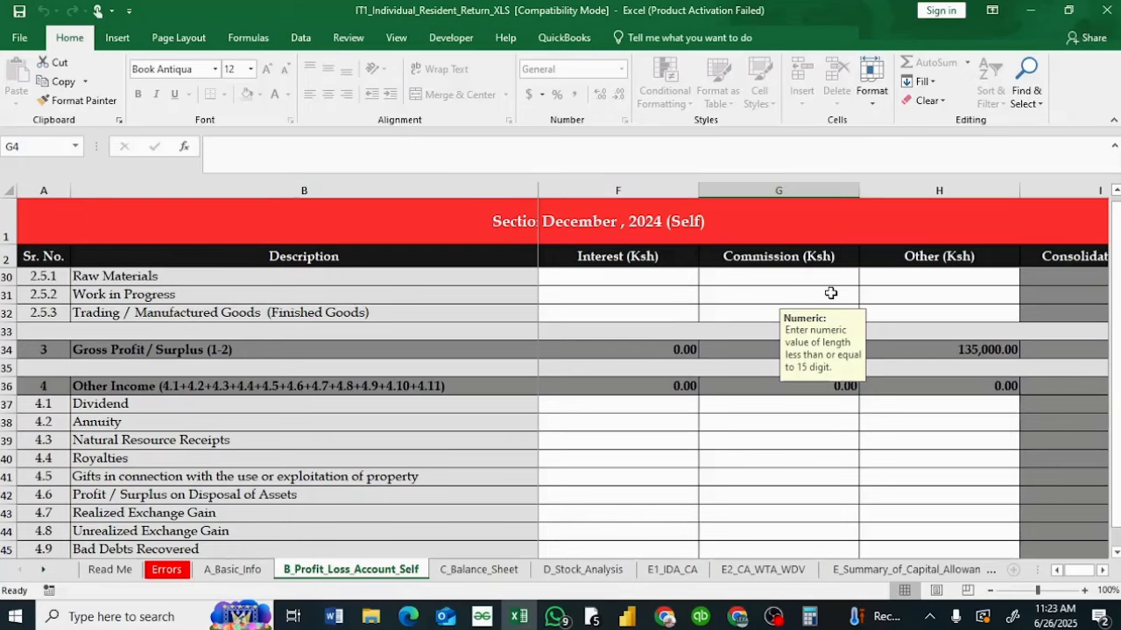
pyautogui.scroll(-5, 831, 293)
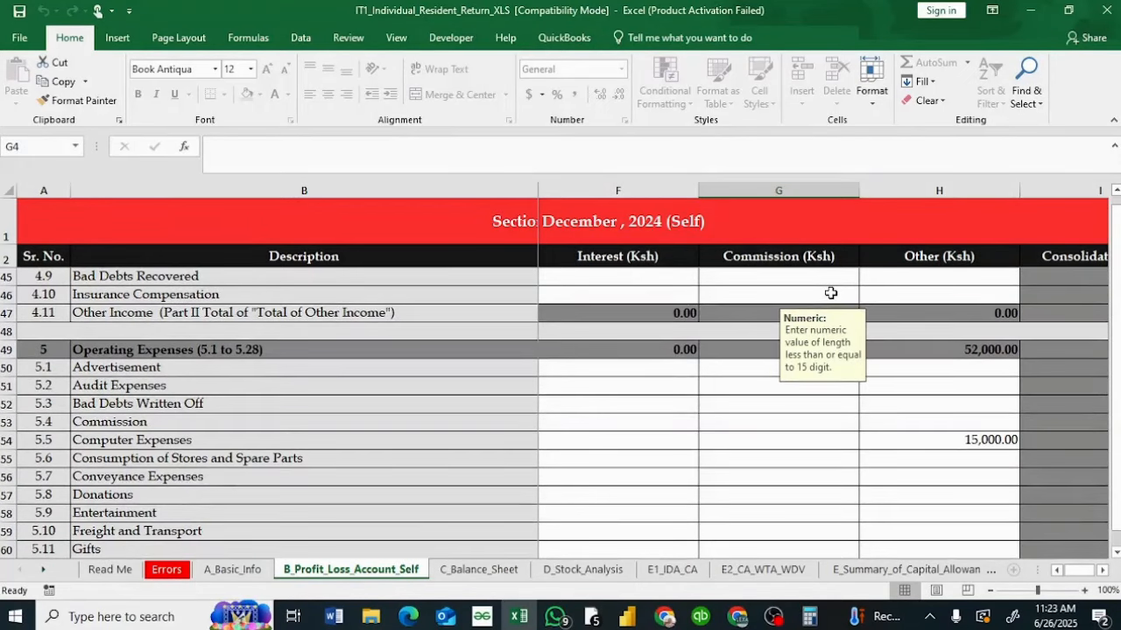
pyautogui.scroll(-1, 830, 293)
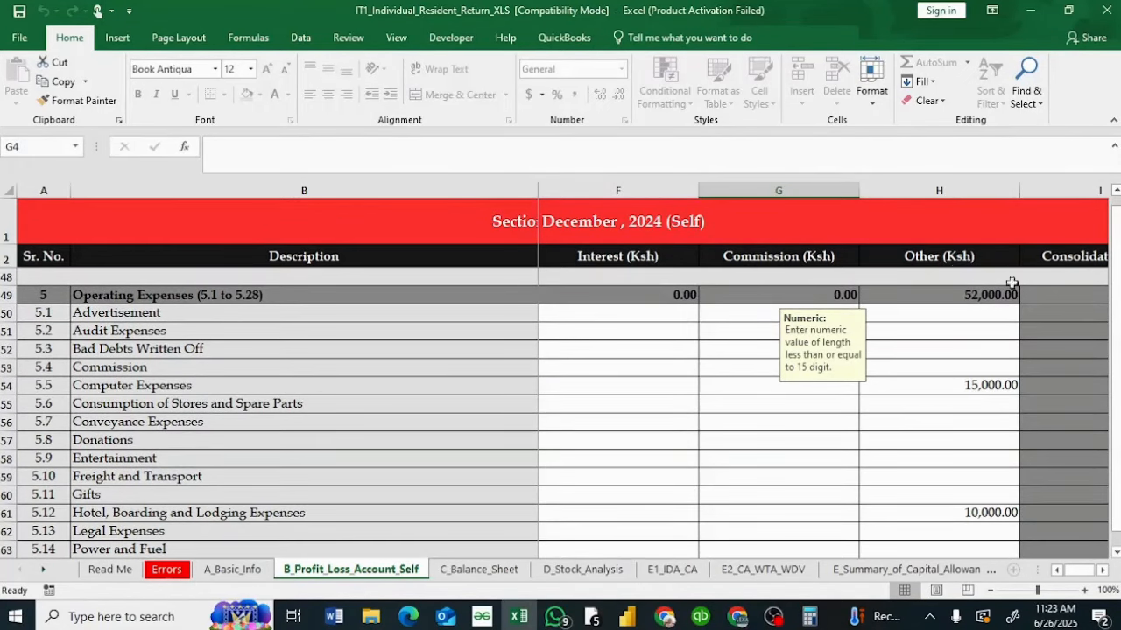
pyautogui.click(940, 385)
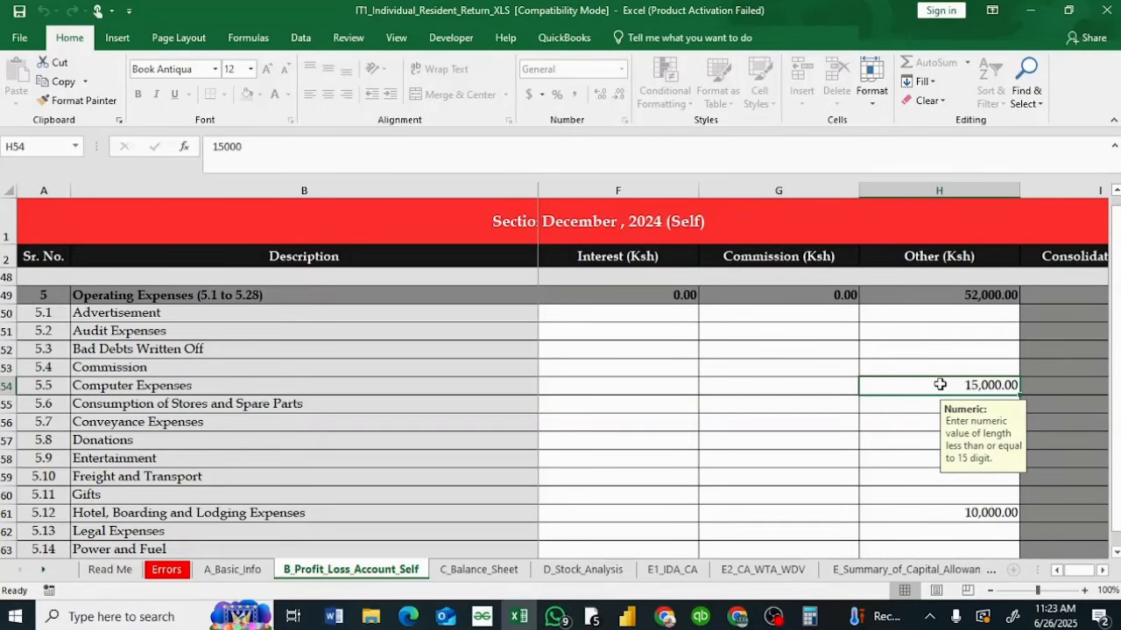
pyautogui.scroll(-2, 939, 384)
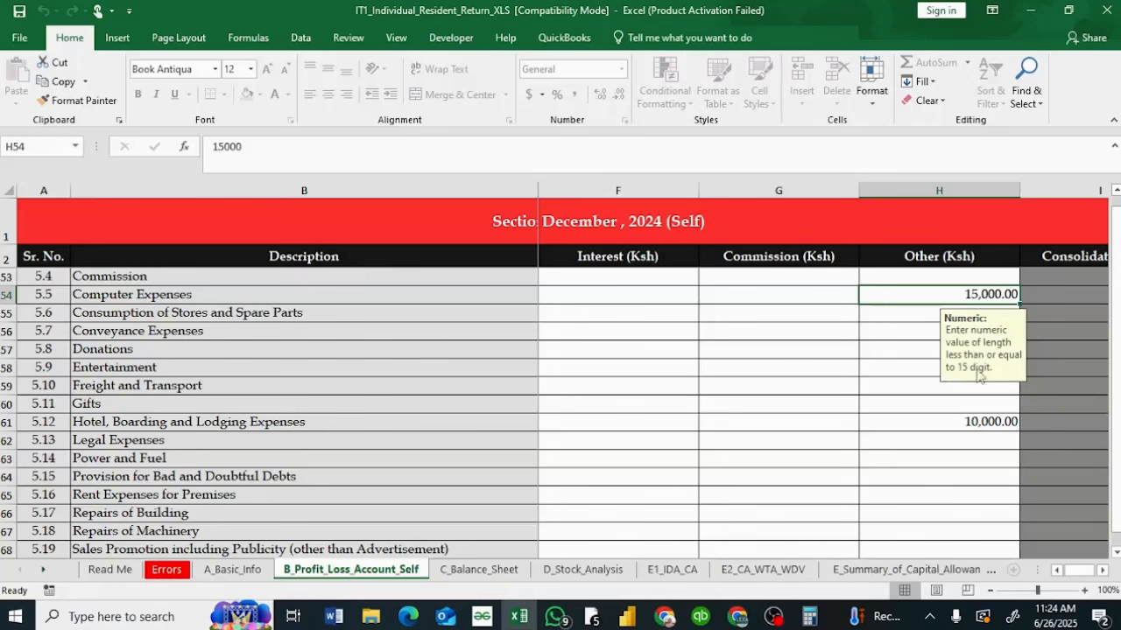
pyautogui.click(918, 421)
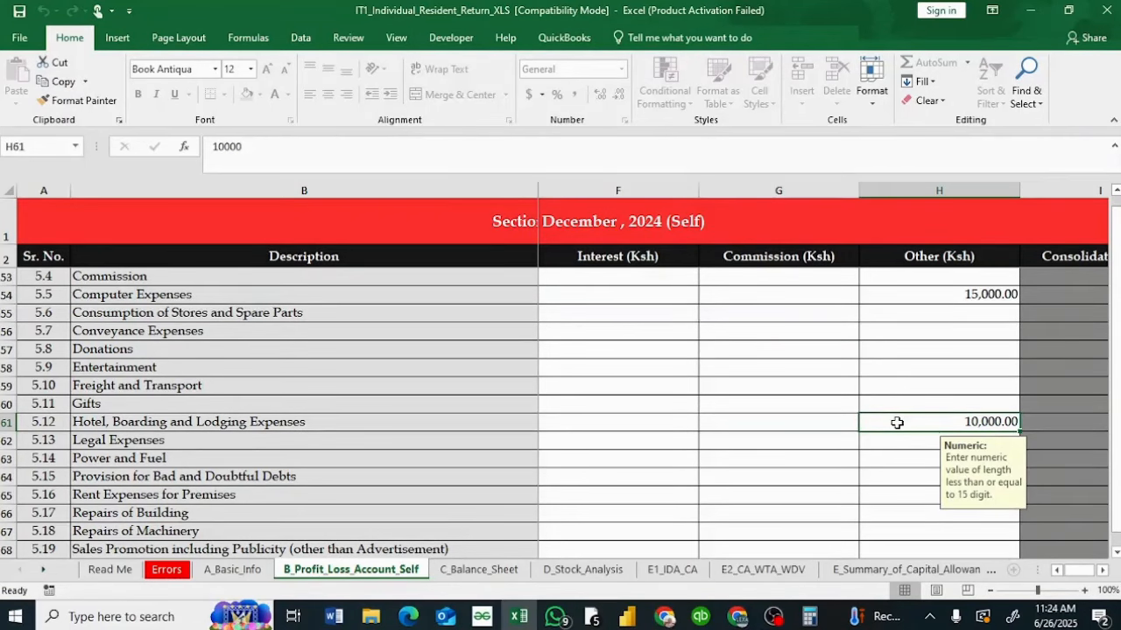
# Review the telephone expenses, training expenditure and travelling expenses entries in the Other column of the operating expenses
pyautogui.scroll(-3, 897, 423)
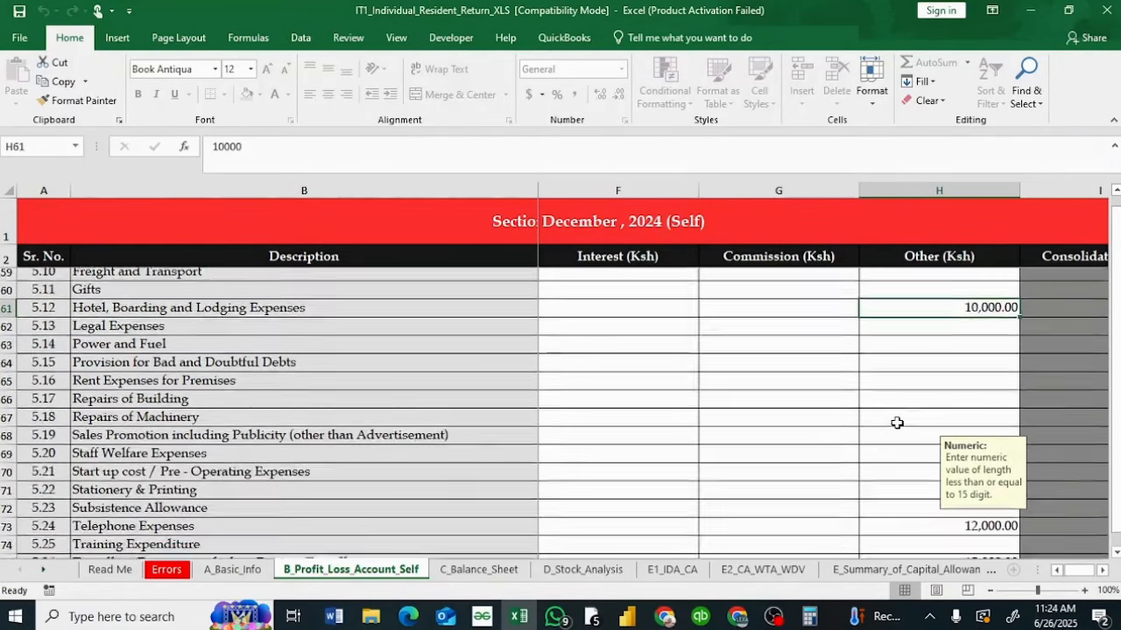
pyautogui.click(938, 494)
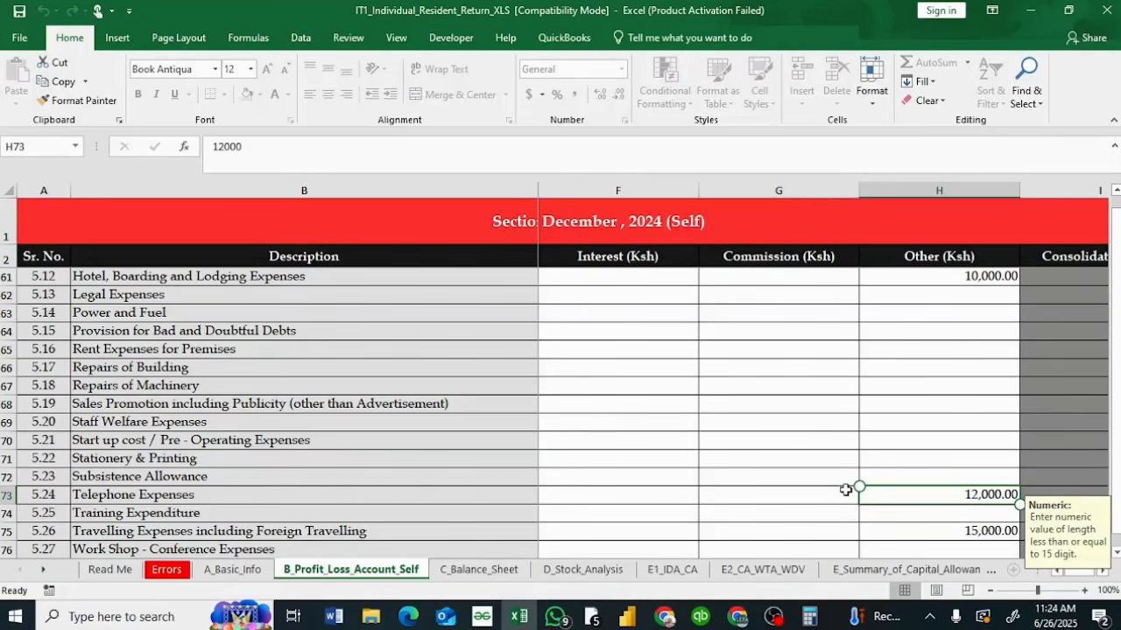
pyautogui.scroll(-2, 846, 490)
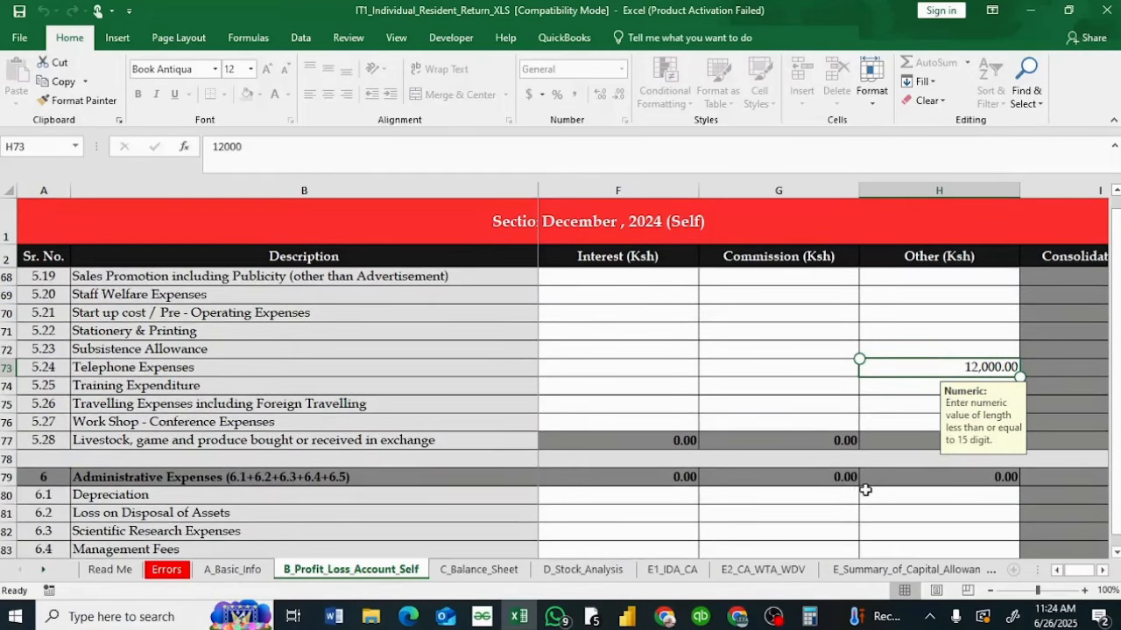
pyautogui.click(902, 387)
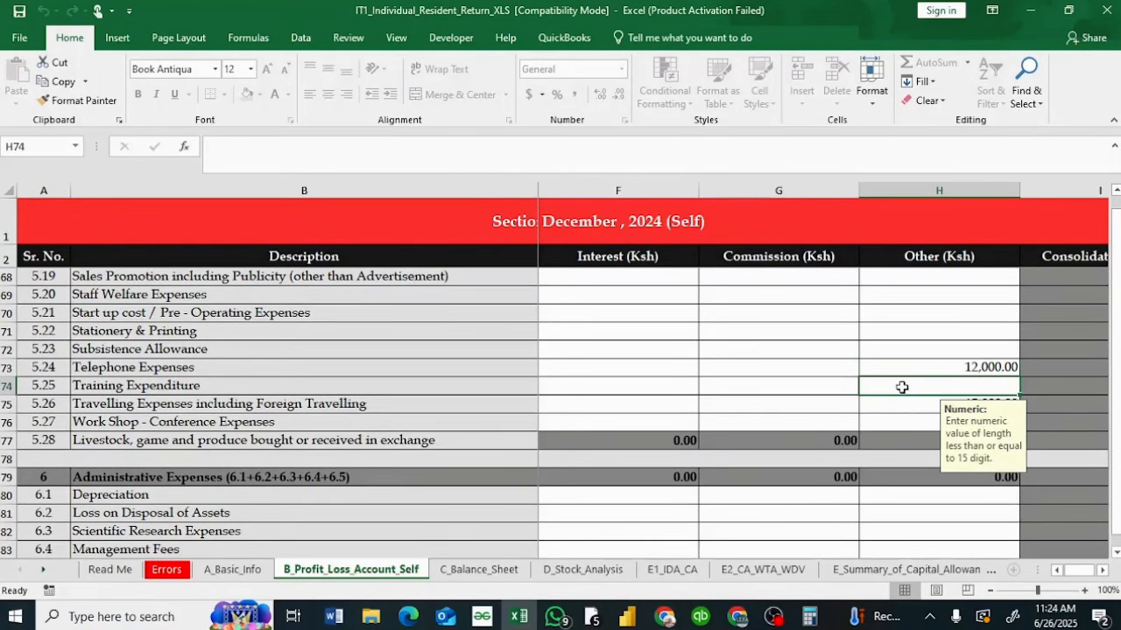
pyautogui.click(887, 407)
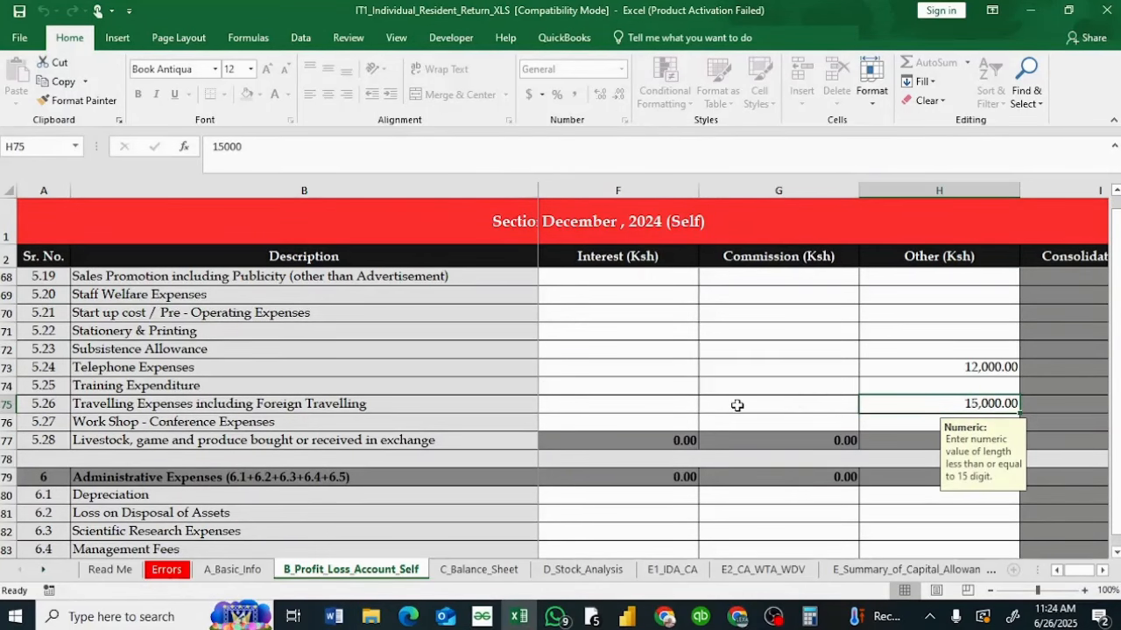
pyautogui.scroll(3, 737, 406)
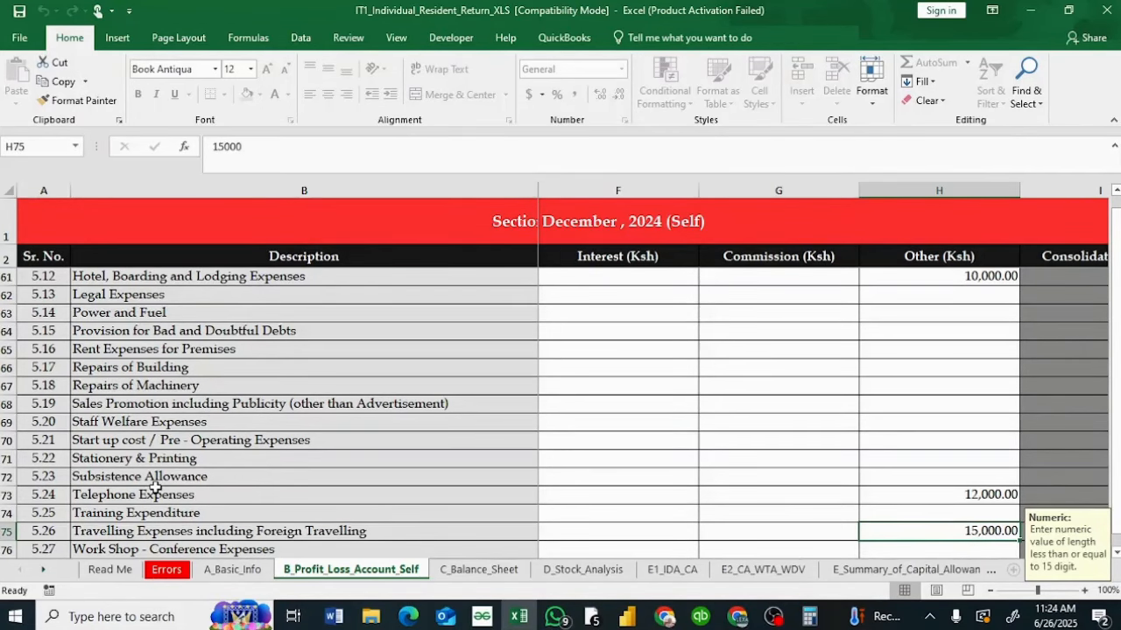
# Proceed past the administrative, employment and financial expenses of the profit and loss account to the Section C balance sheet
pyautogui.scroll(-5, 155, 488)
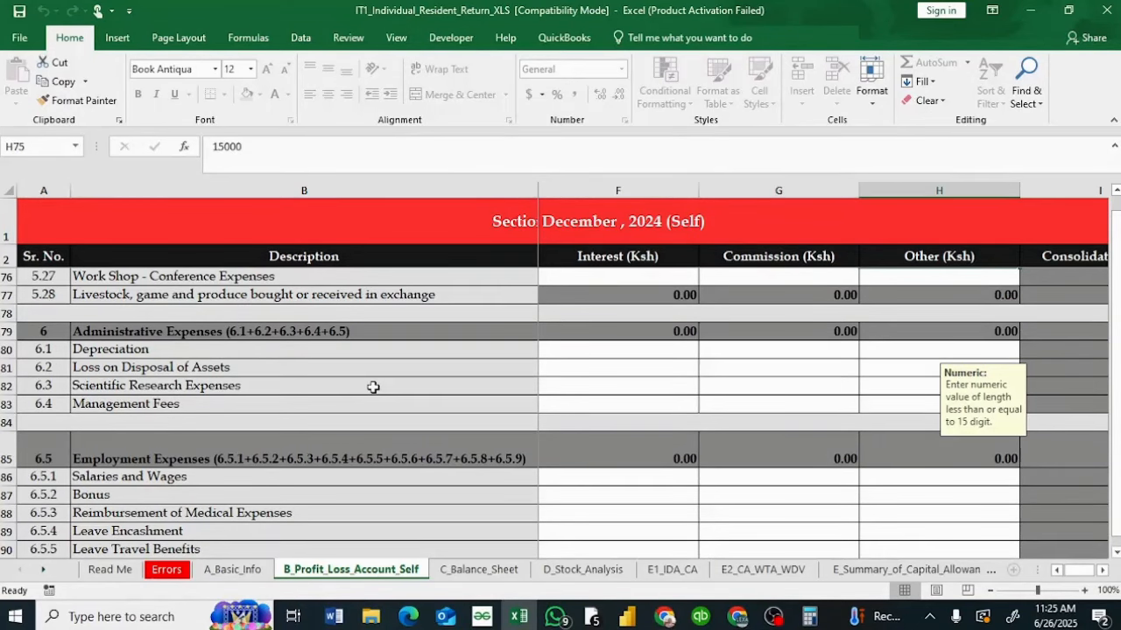
pyautogui.scroll(-10, 373, 386)
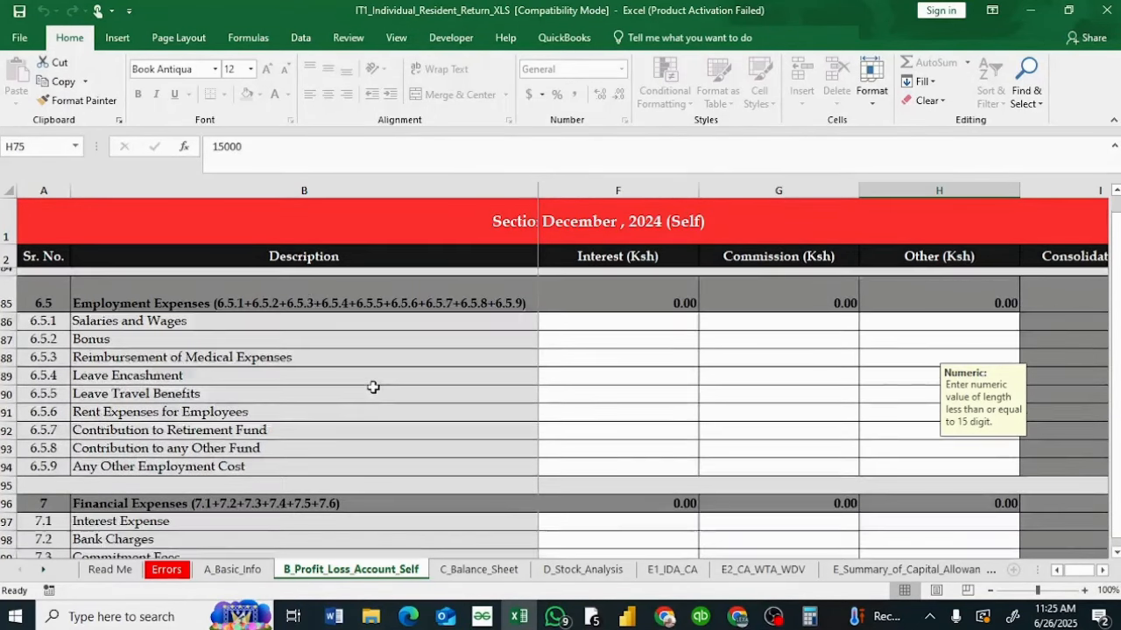
pyautogui.scroll(-7, 372, 387)
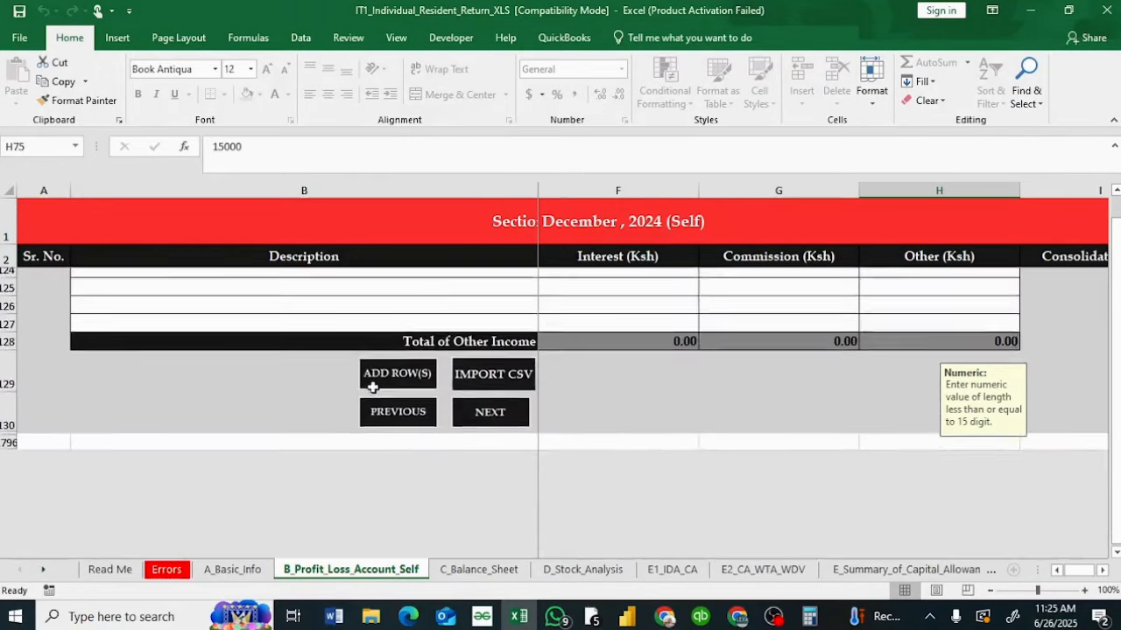
pyautogui.click(495, 385)
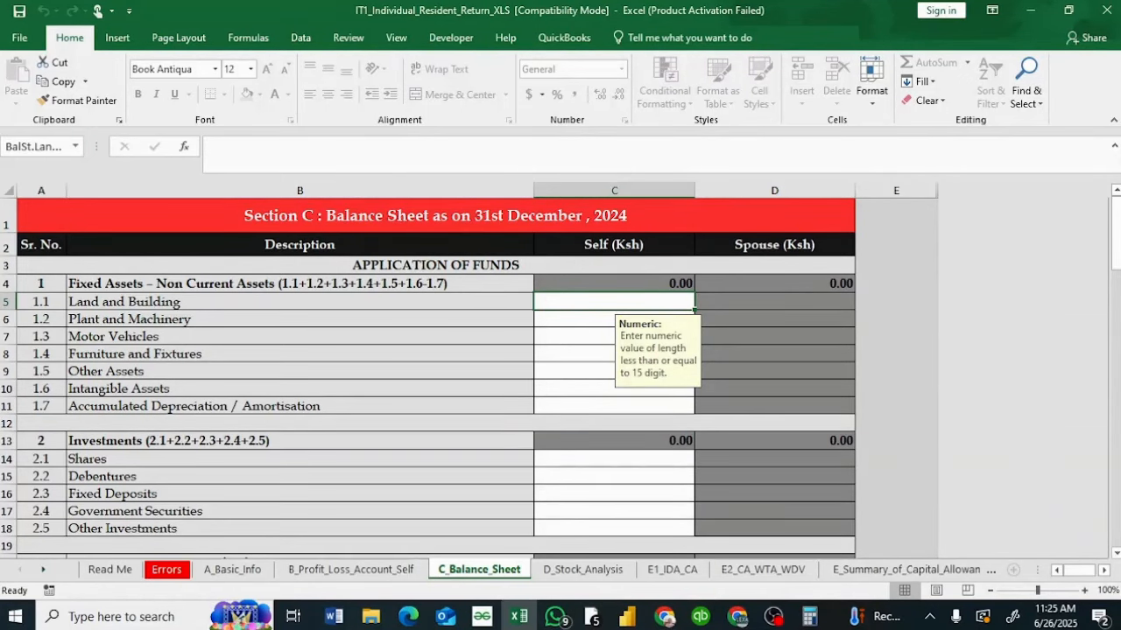
# Review the Self column of the balance sheet down to total liabilities, checking the bank balance and the proprietor's capital
pyautogui.scroll(-4, 429, 376)
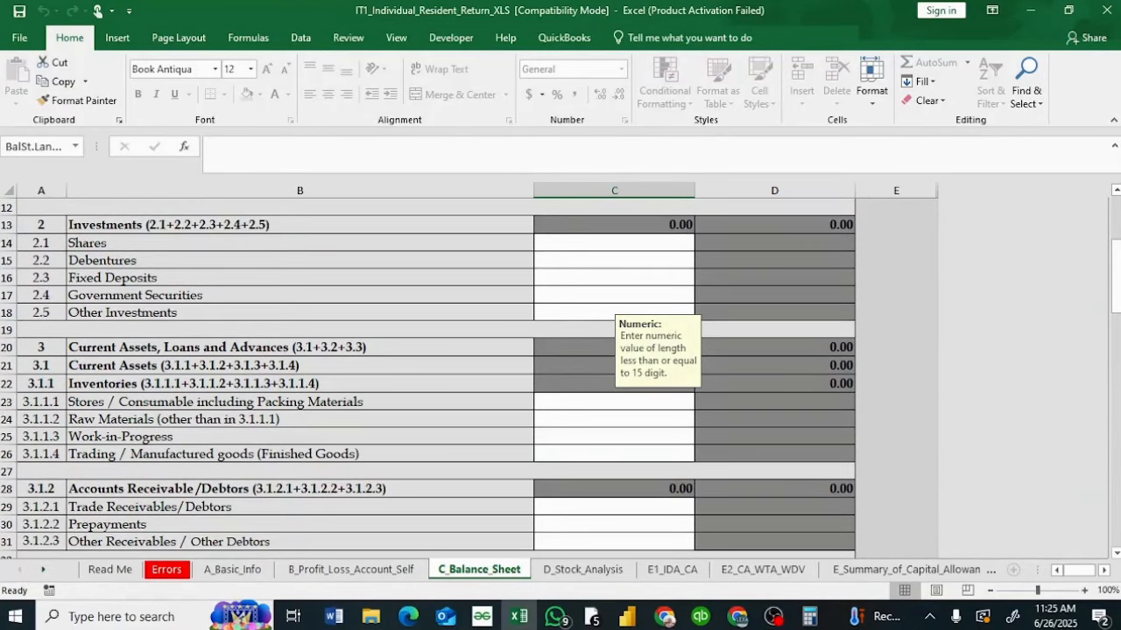
pyautogui.scroll(-3, 429, 377)
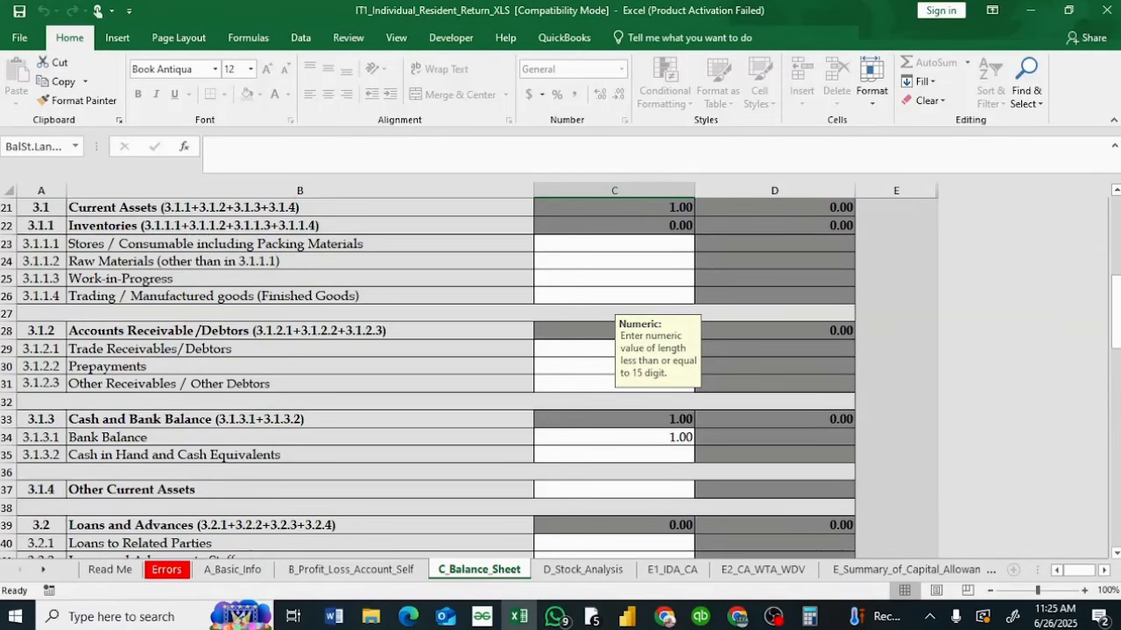
pyautogui.click(674, 437)
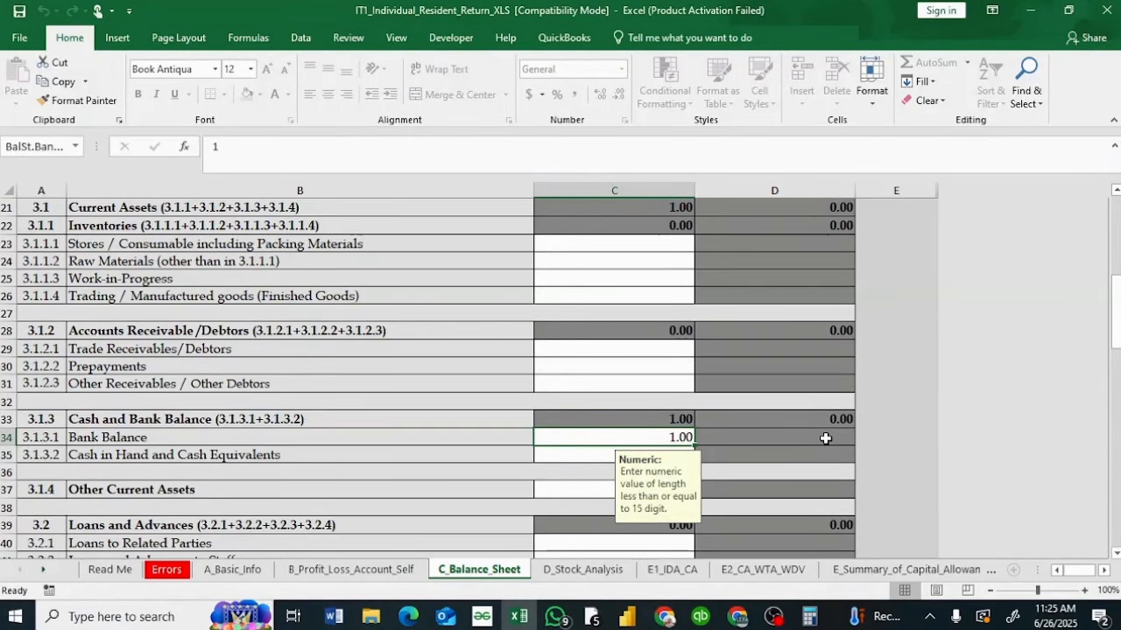
pyautogui.scroll(-2, 825, 438)
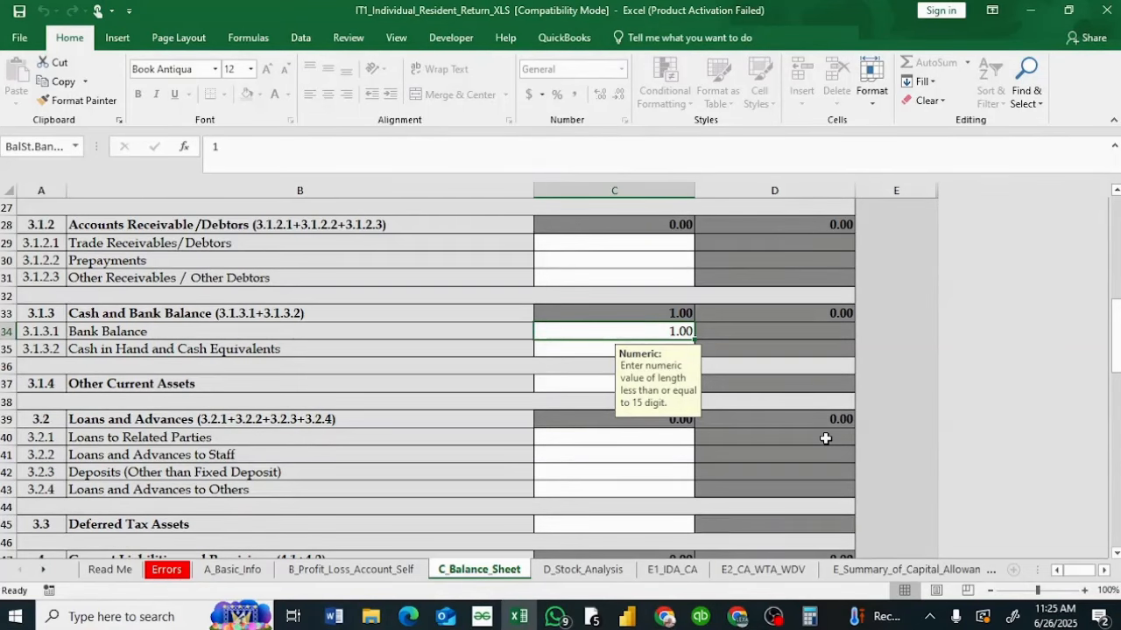
pyautogui.scroll(-4, 825, 438)
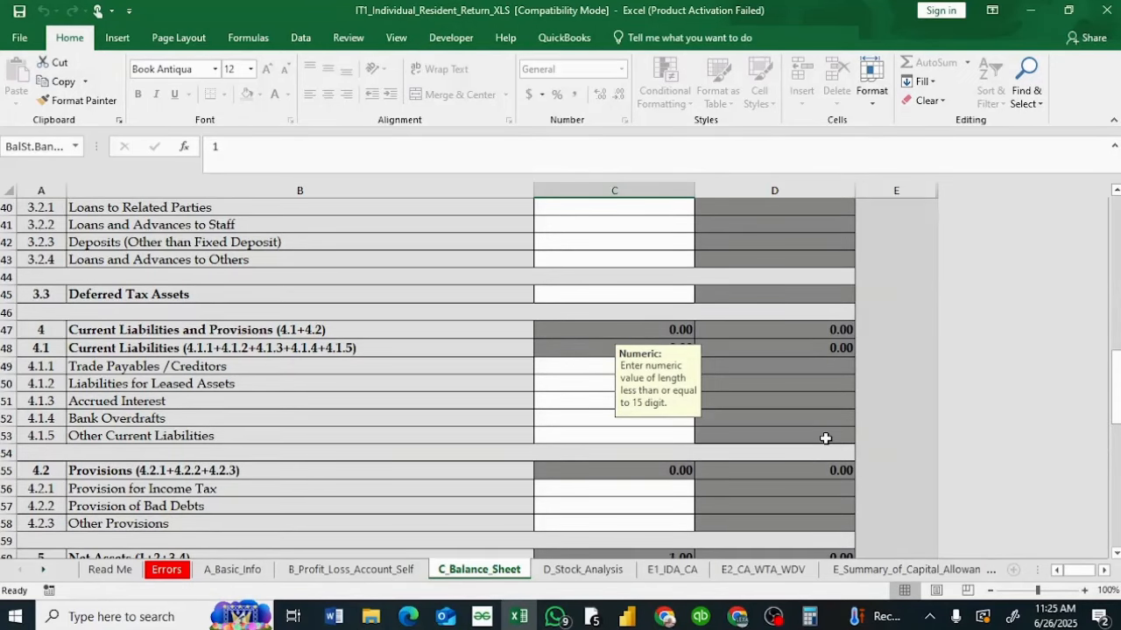
pyautogui.scroll(-3, 826, 438)
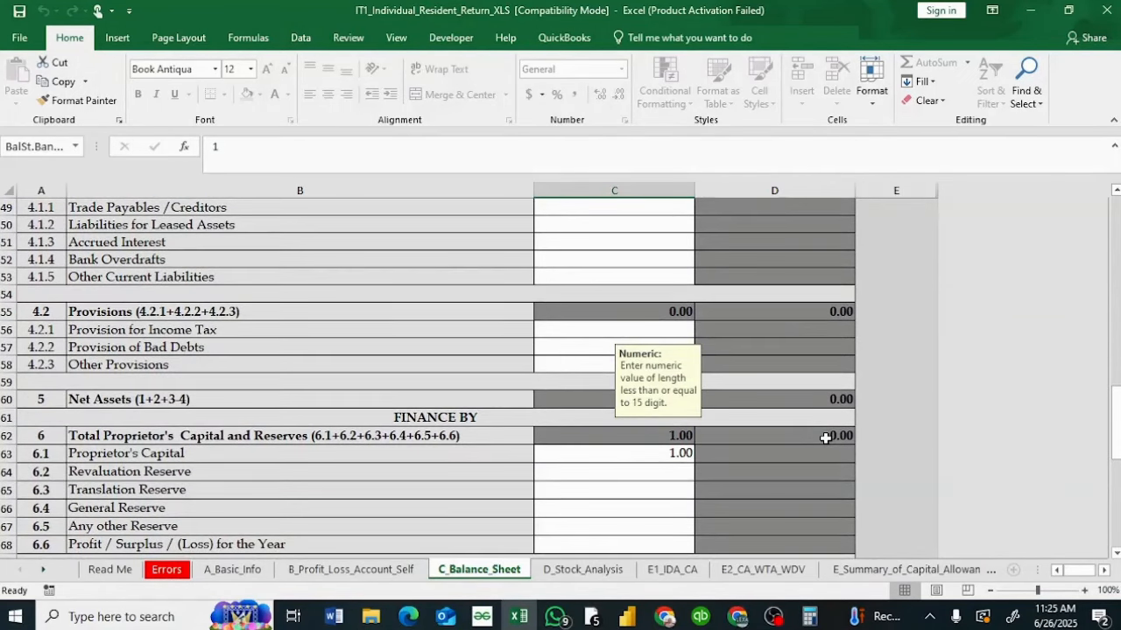
pyautogui.click(614, 454)
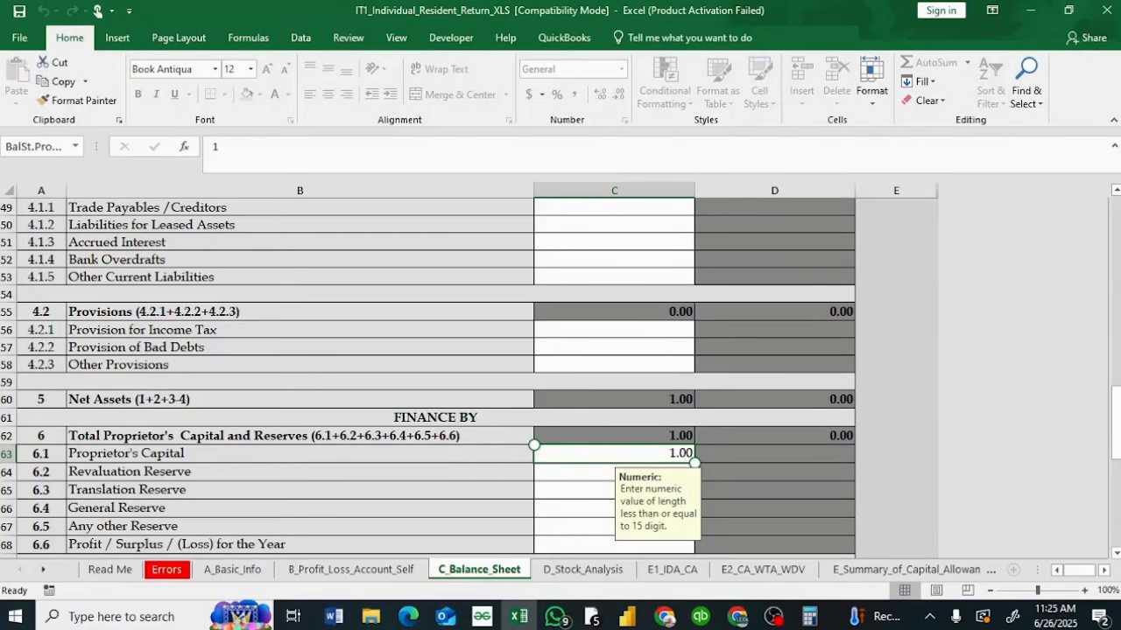
pyautogui.scroll(-4, 429, 379)
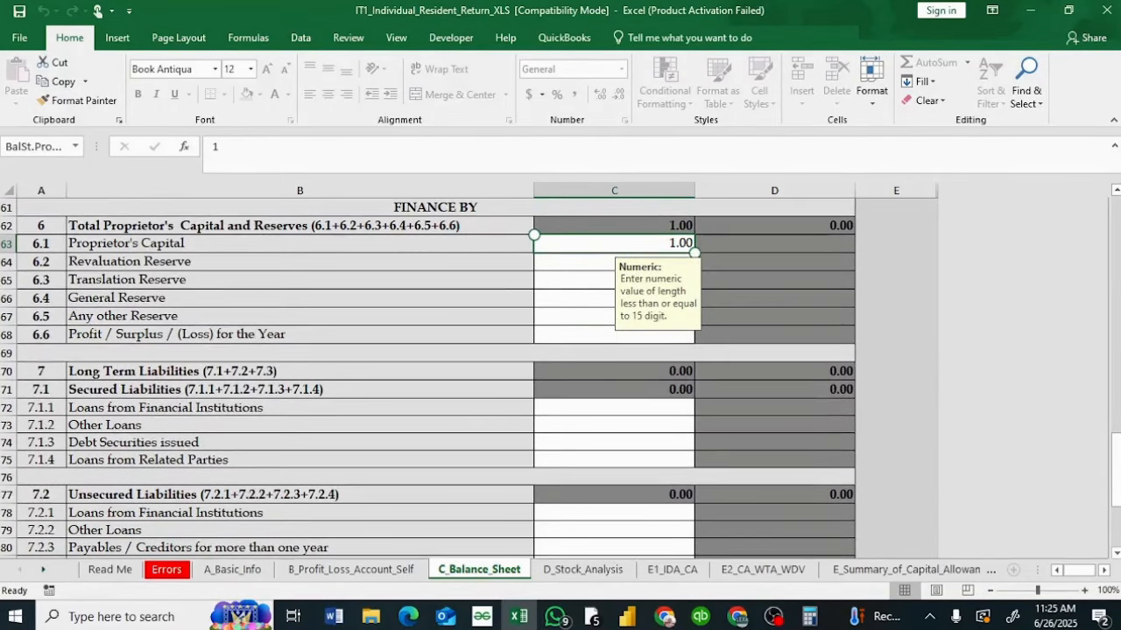
pyautogui.scroll(-6, 428, 378)
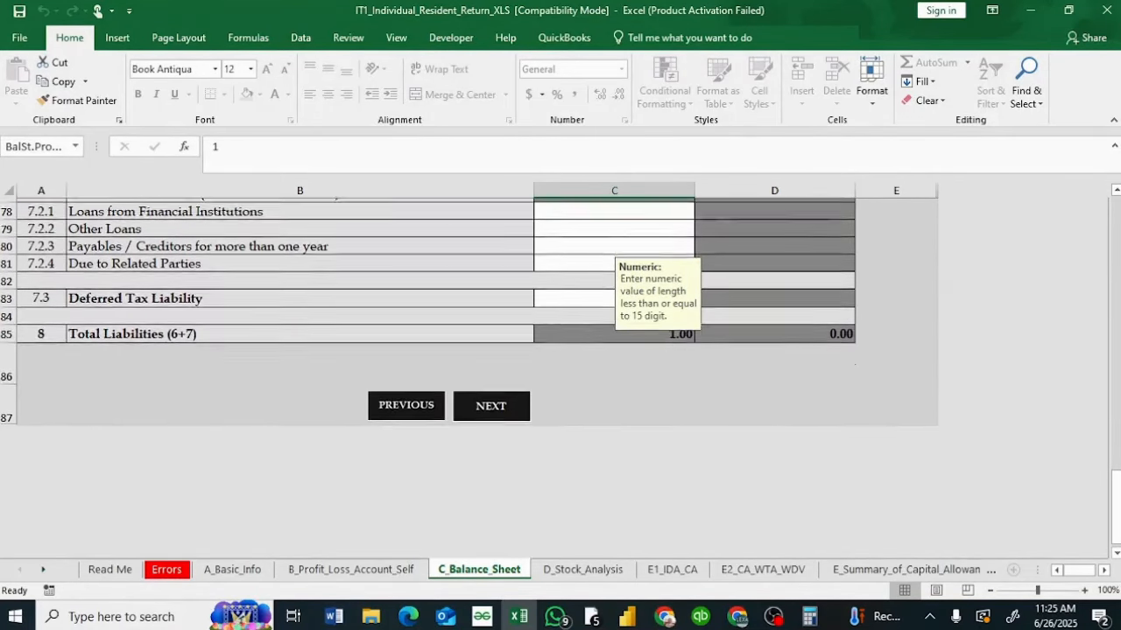
# Proceed from the balance sheet past the D_Stock_Analysis sheet and open the F_Employment_Income sheet
pyautogui.click(491, 402)
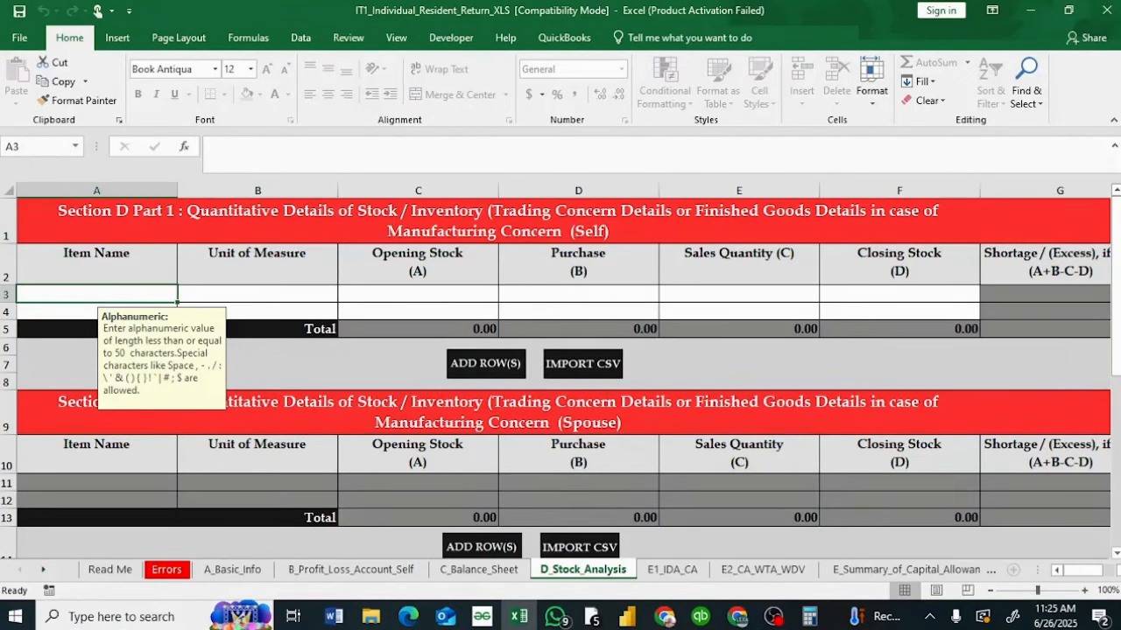
pyautogui.click(42, 570)
pyautogui.click(43, 570)
pyautogui.click(43, 570)
pyautogui.click(43, 570)
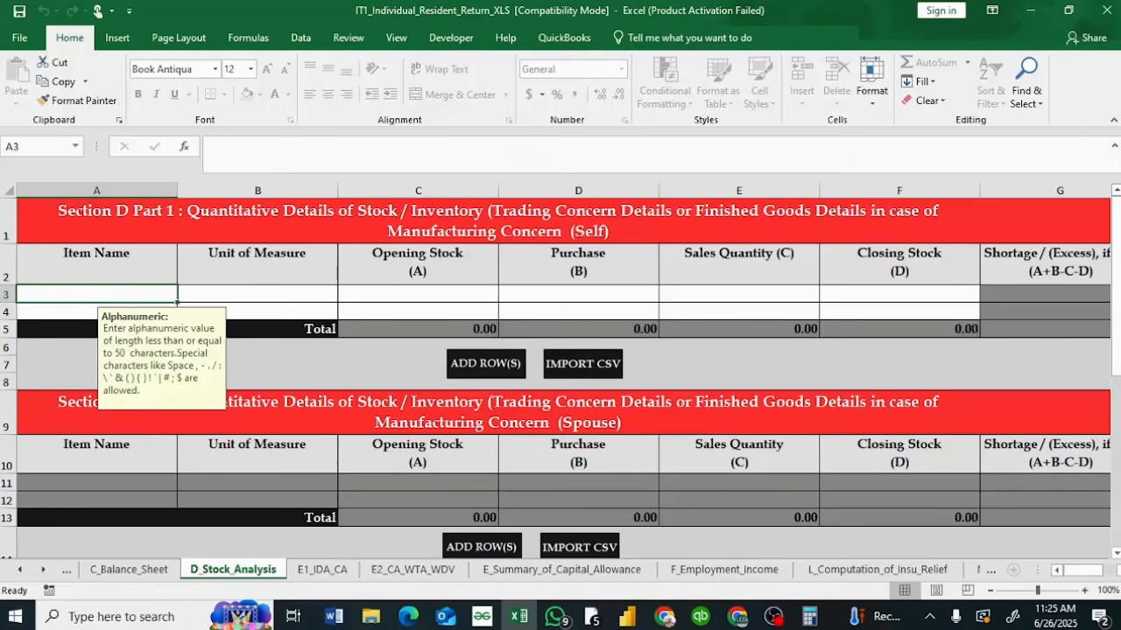
pyautogui.click(724, 570)
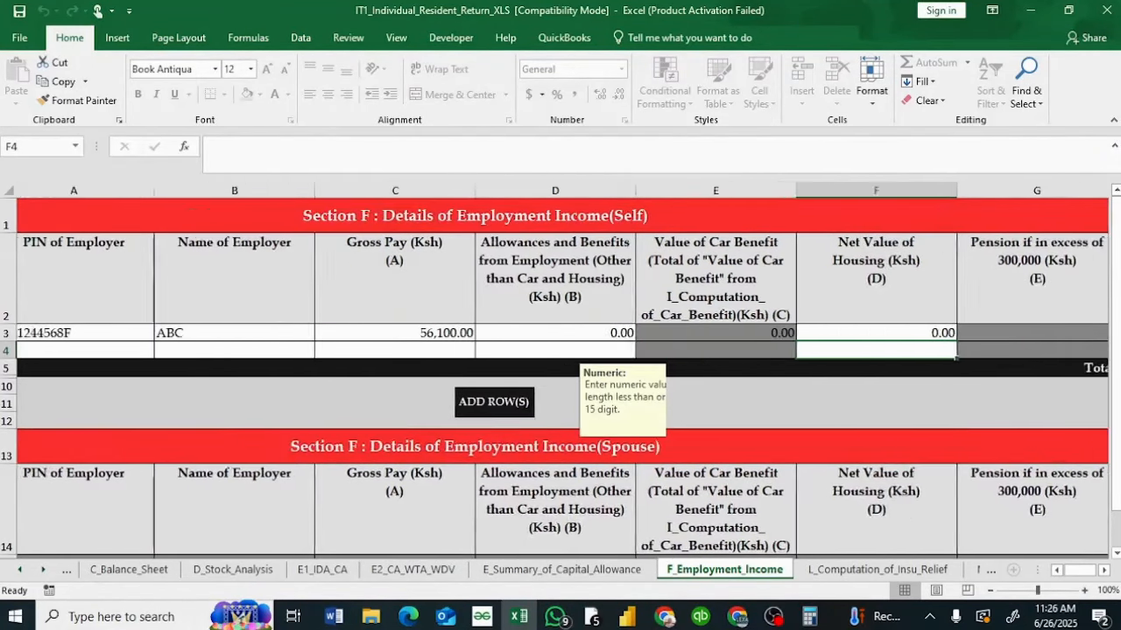
# Check the employer's PIN and name in the Section F employment income details for self
pyautogui.hscroll(-1, 560, 376)
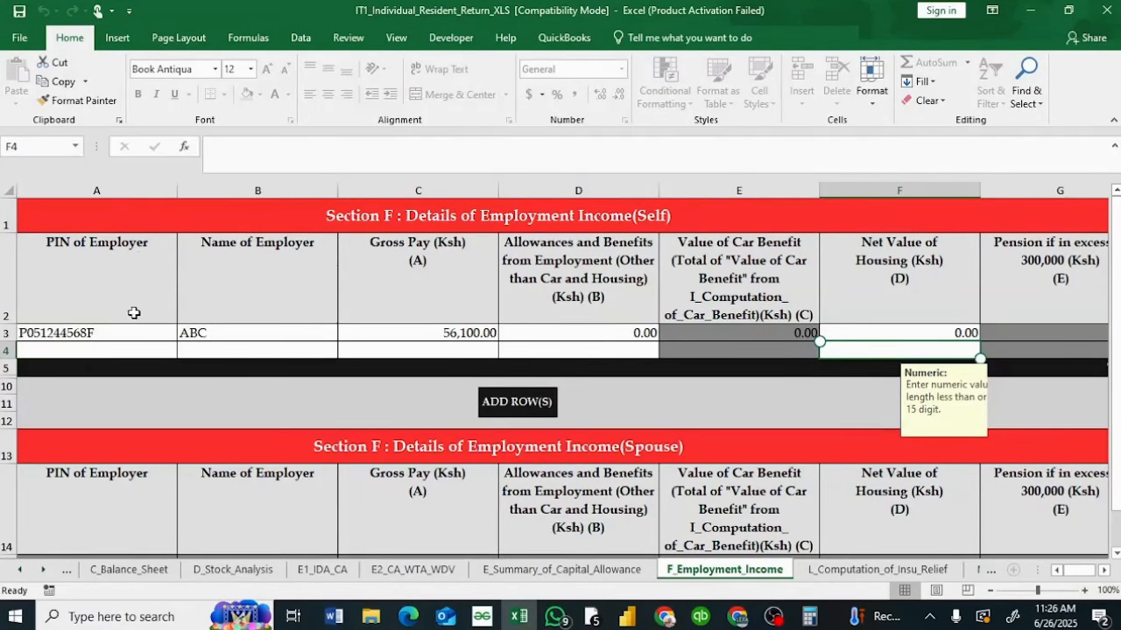
pyautogui.click(115, 331)
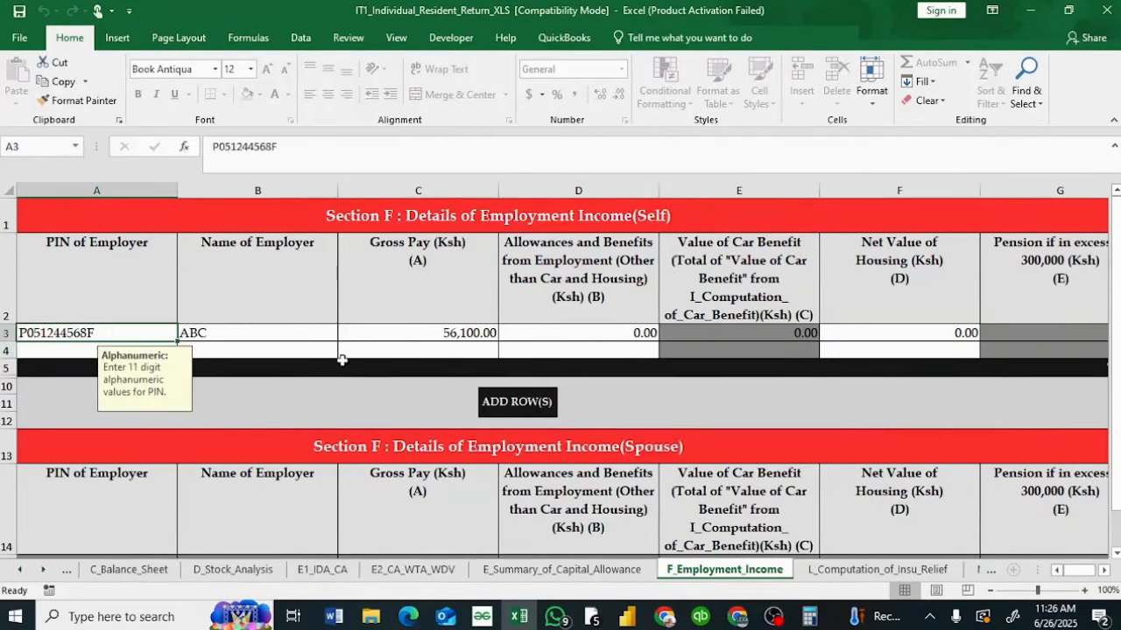
pyautogui.click(256, 335)
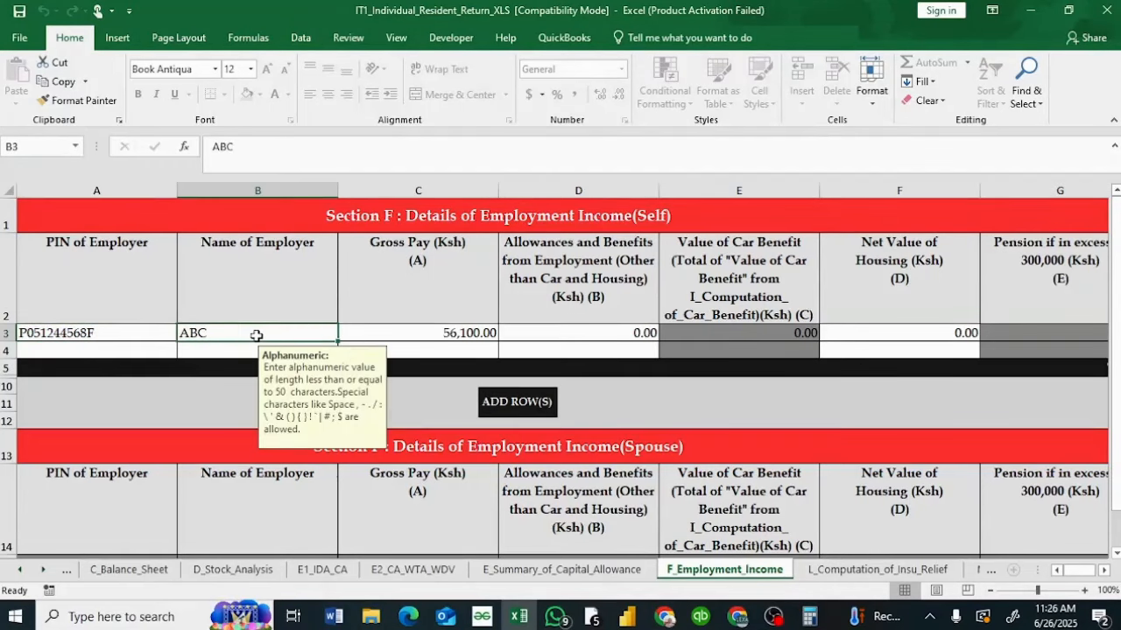
# Compare the gross pay in Section F with the total gross pay on P9A (1).pdf in Chrome, and return to the Excel workbook
pyautogui.click(418, 332)
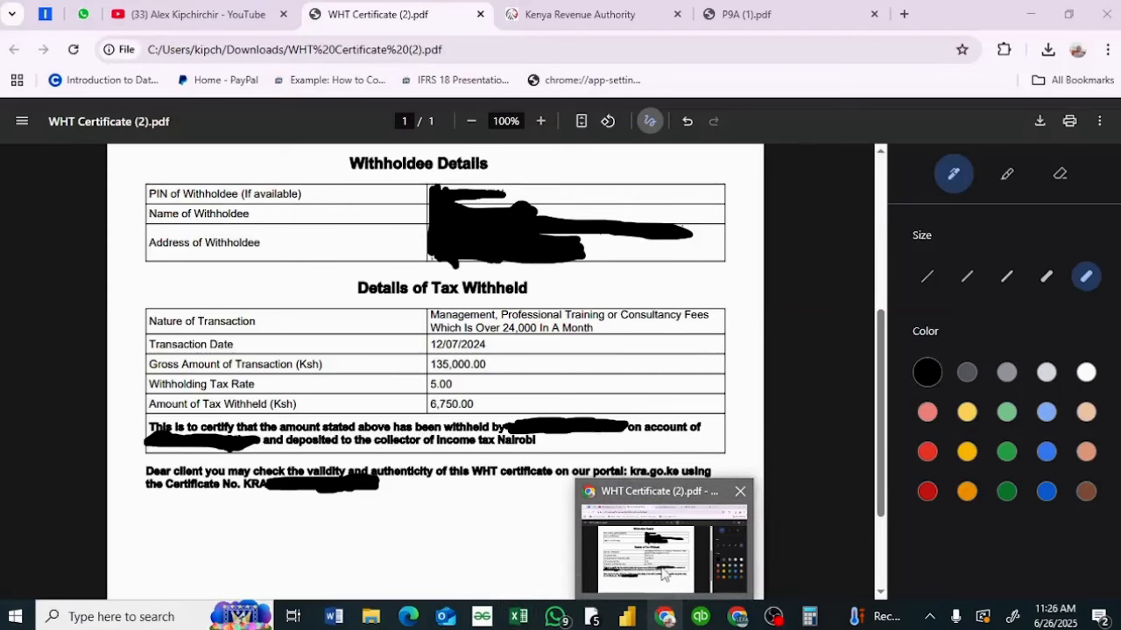
pyautogui.click(662, 571)
pyautogui.click(751, 8)
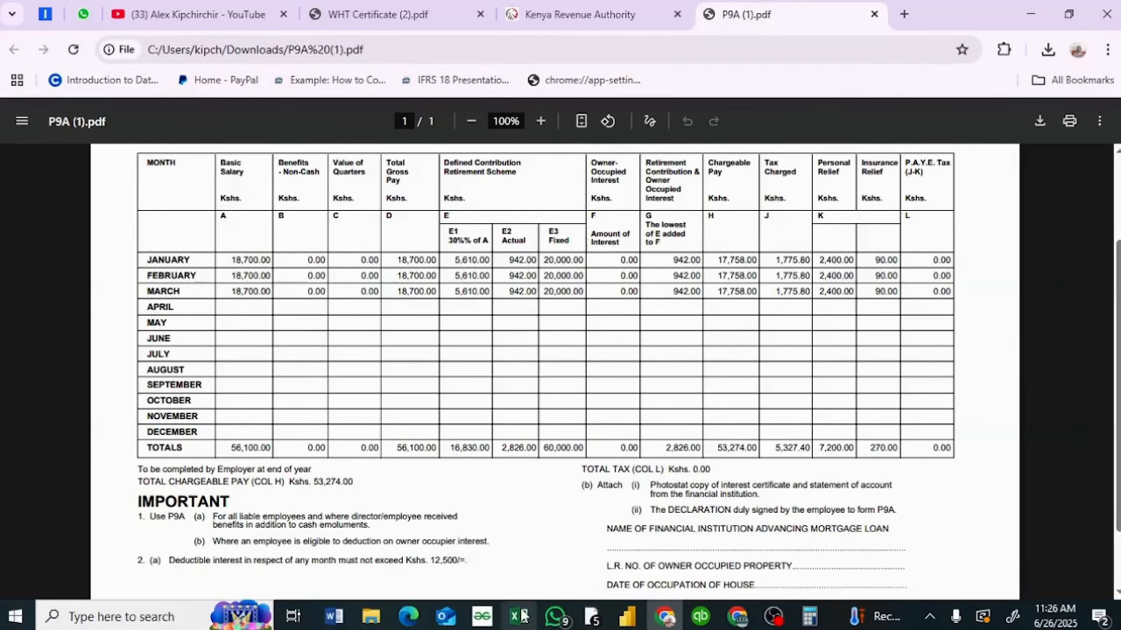
pyautogui.click(517, 567)
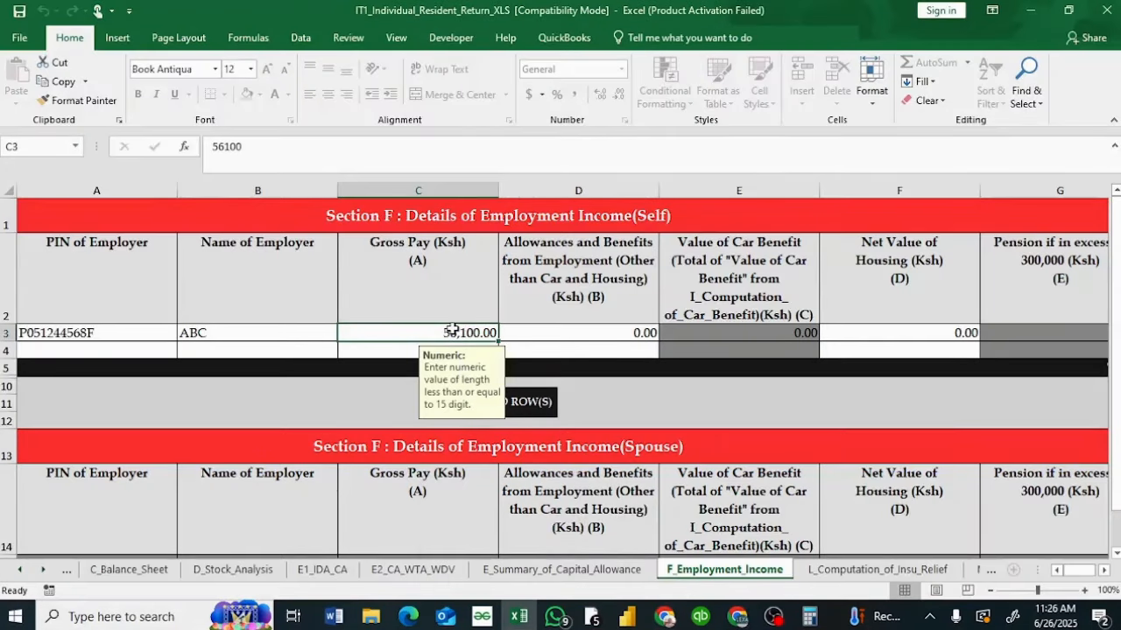
# Review the gross pay, allowances, net housing value and total employment income for self in Section F
pyautogui.click(578, 333)
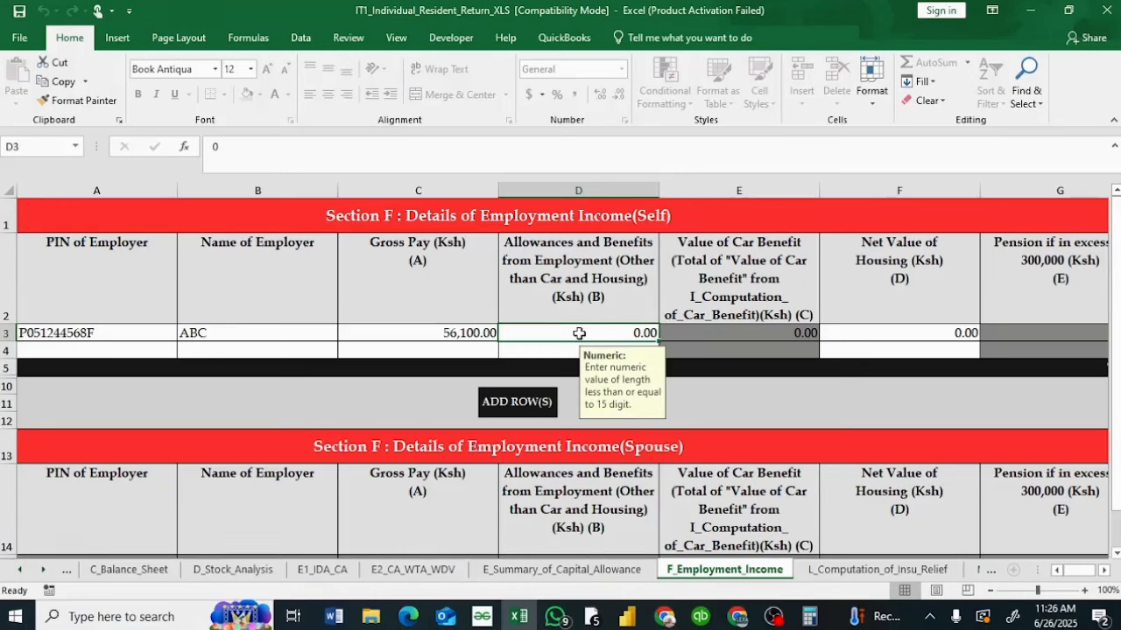
pyautogui.click(468, 332)
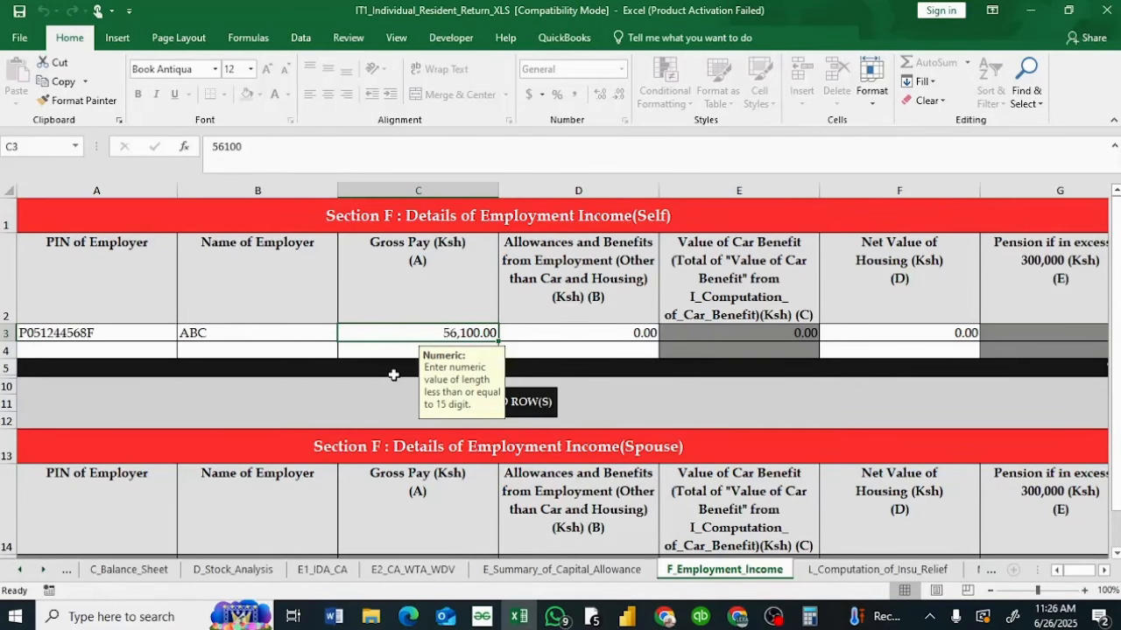
pyautogui.hscroll(1, 394, 374)
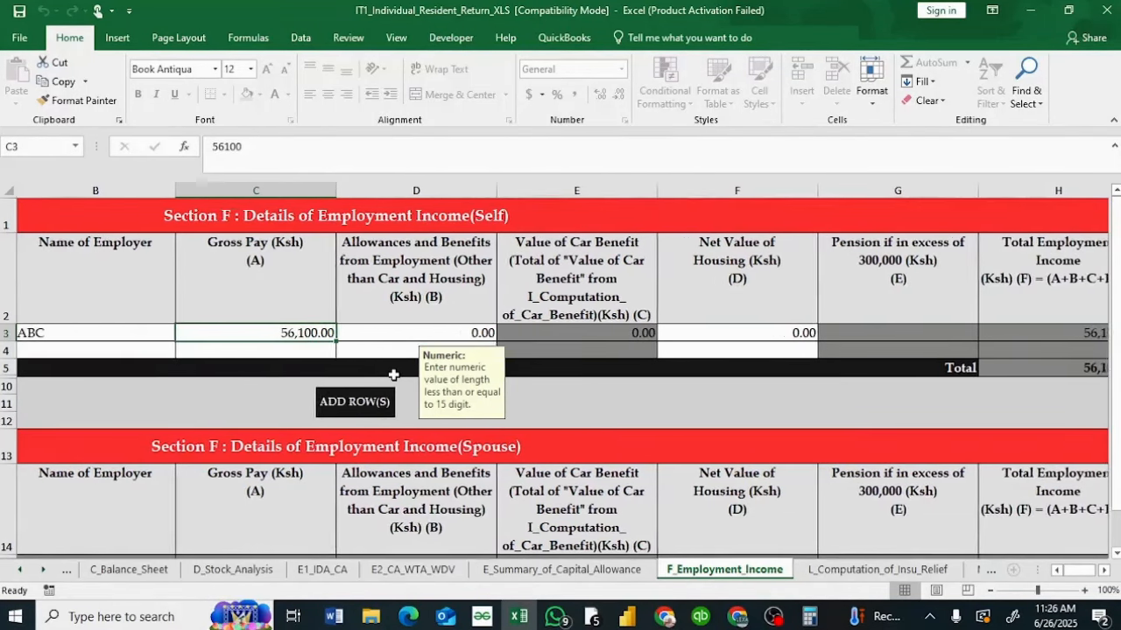
pyautogui.click(739, 333)
pyautogui.hscroll(1, 739, 376)
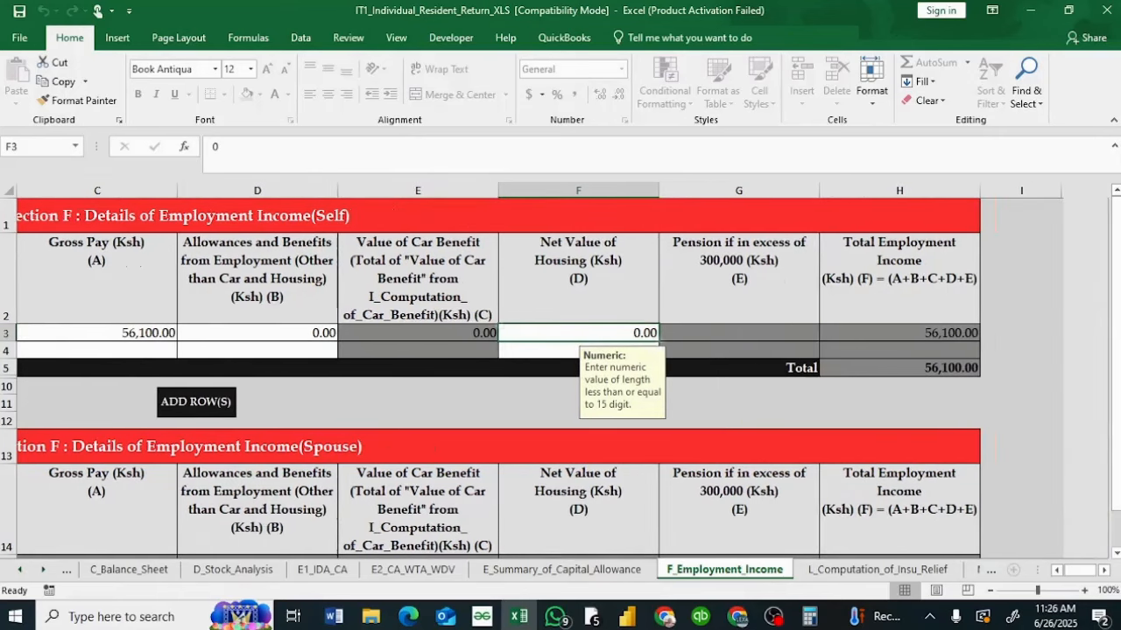
# Proceed past the spouse section of F_Employment_Income to the L_Computation_of_Insu_Relief sheet
pyautogui.scroll(-2, 665, 376)
pyautogui.scroll(-4, 562, 376)
pyautogui.hscroll(-1, 562, 377)
pyautogui.scroll(3, 562, 376)
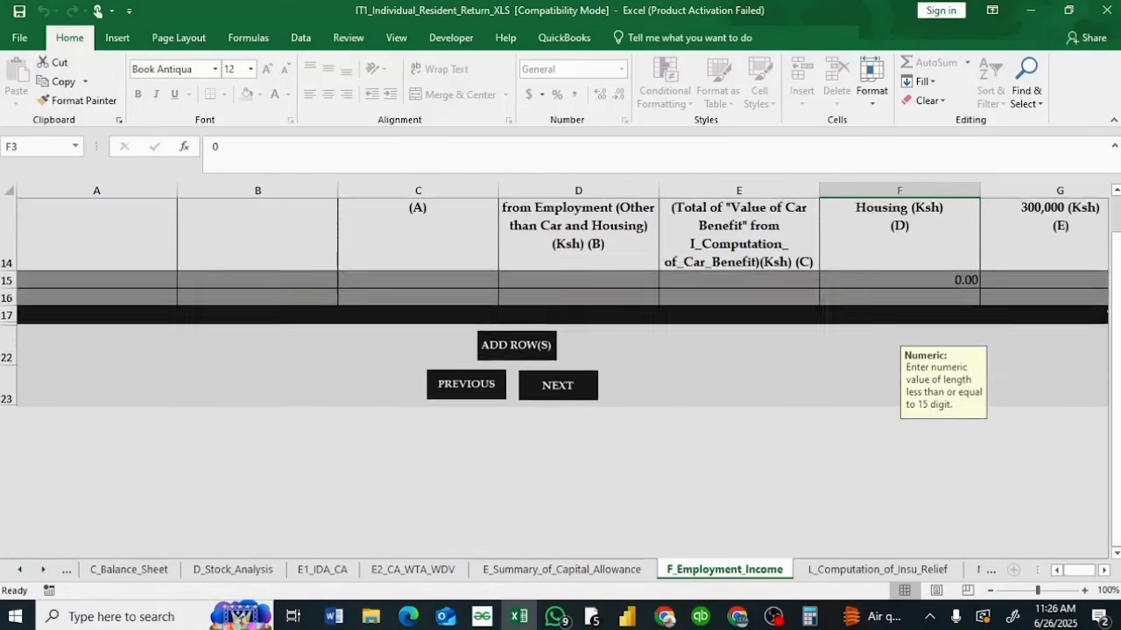
pyautogui.hotkey('ctrl', 'pagedown')
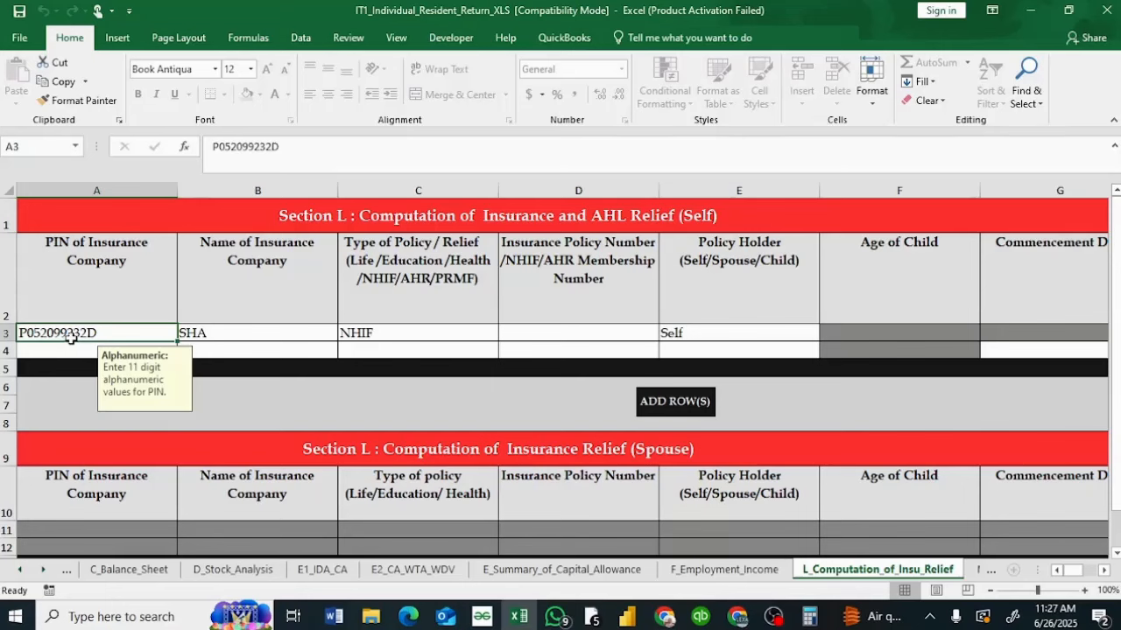
# Review the SHA relief row in Section L for self, from the insurer's name and policy type to the annual premium paid
pyautogui.click(234, 332)
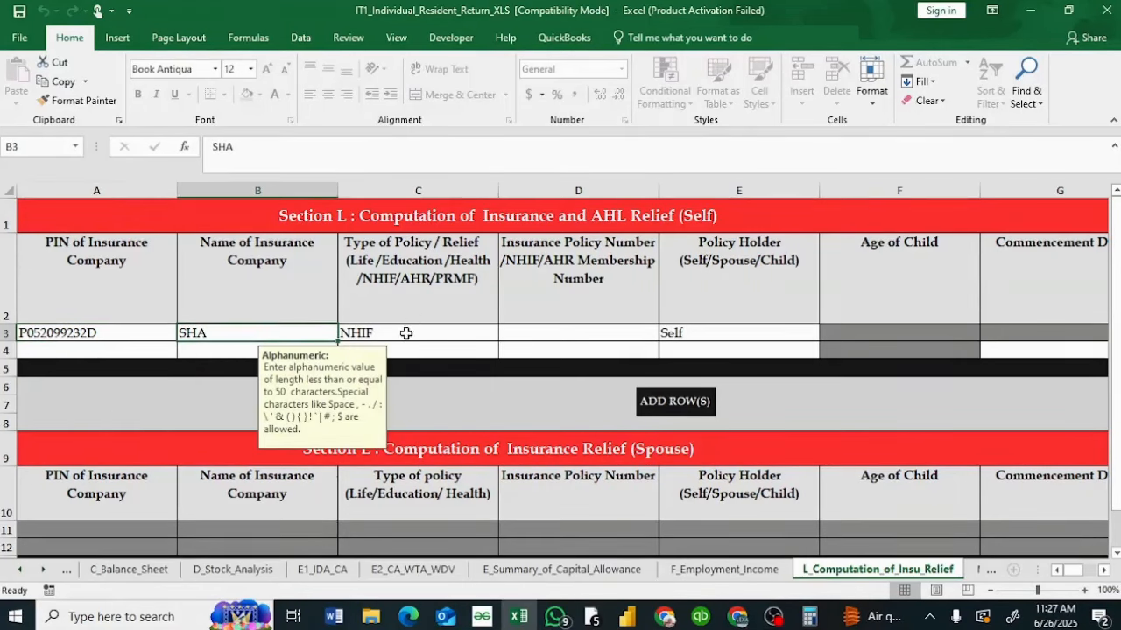
pyautogui.click(406, 333)
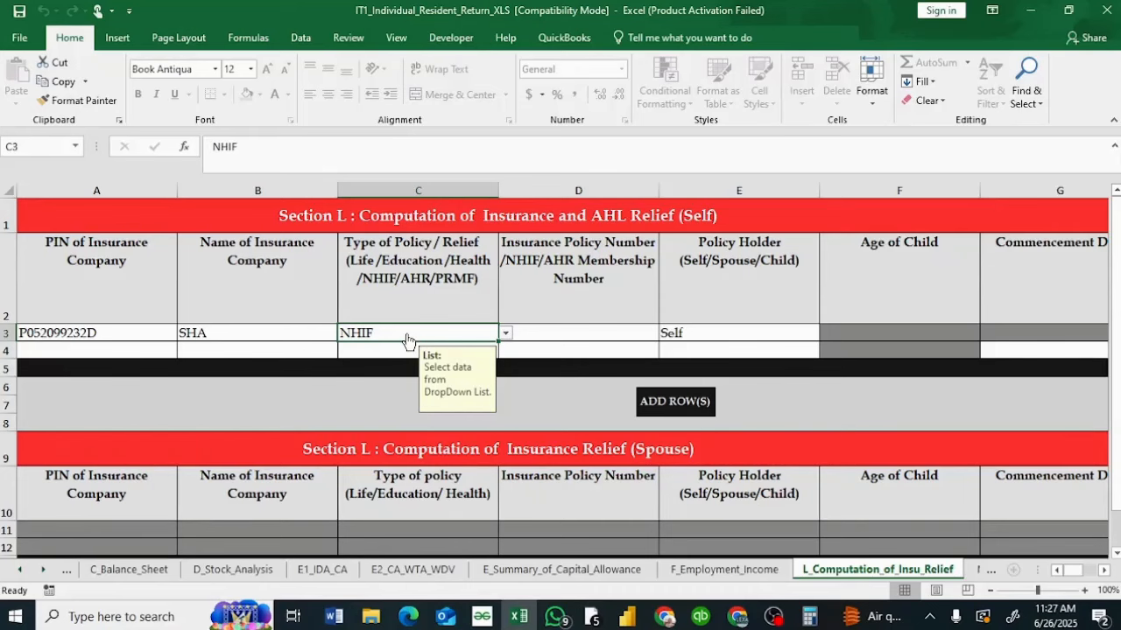
pyautogui.hscroll(1, 408, 339)
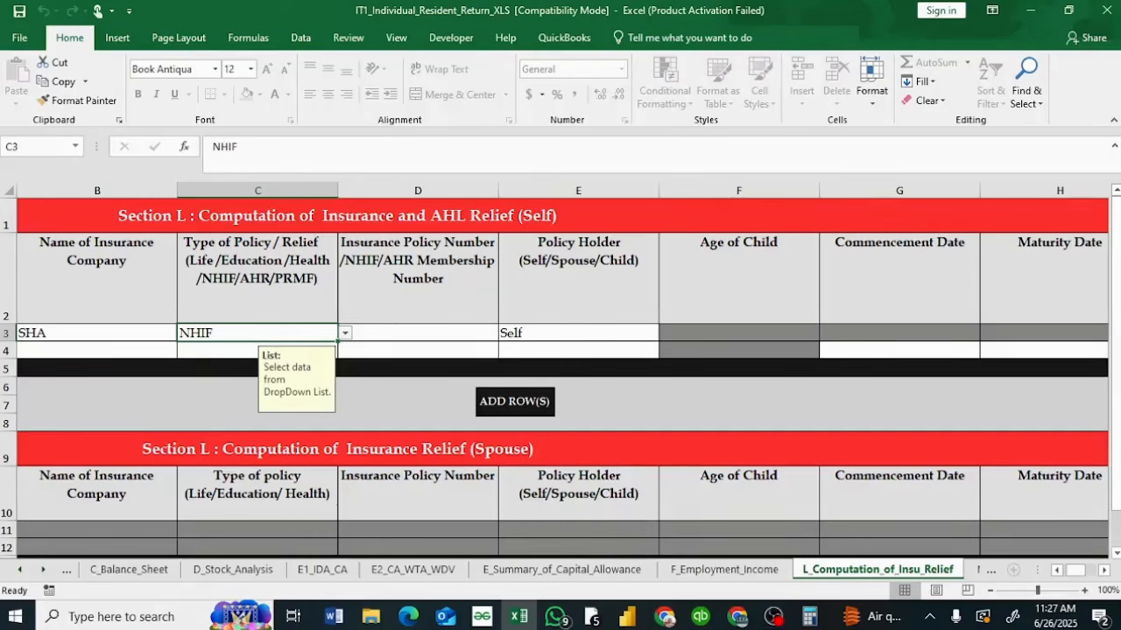
pyautogui.click(409, 333)
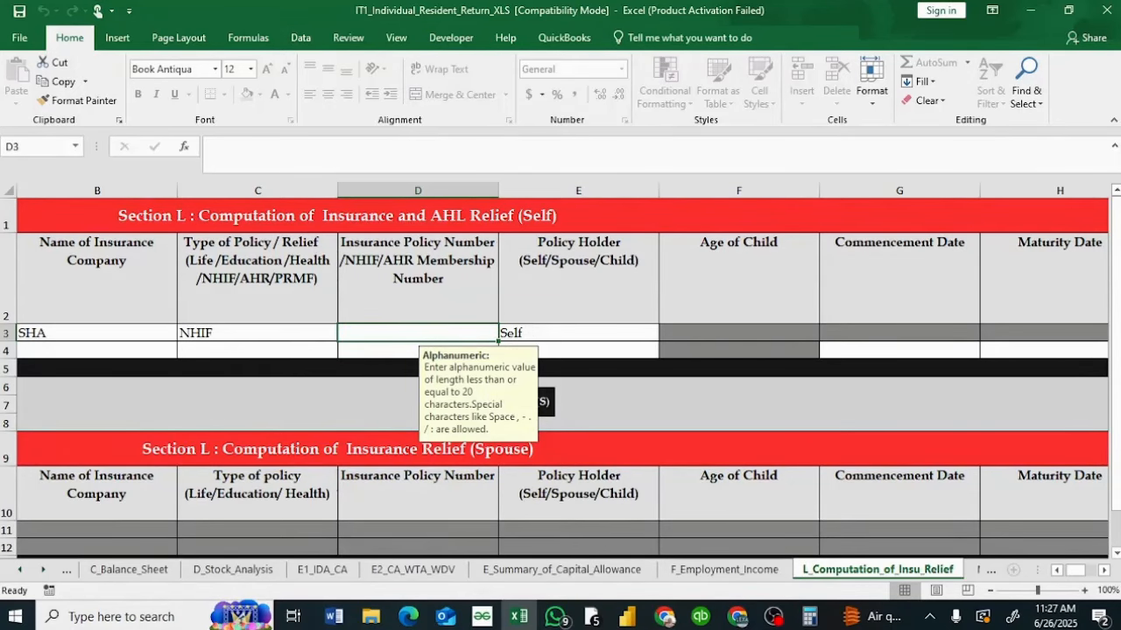
pyautogui.hscroll(4, 560, 367)
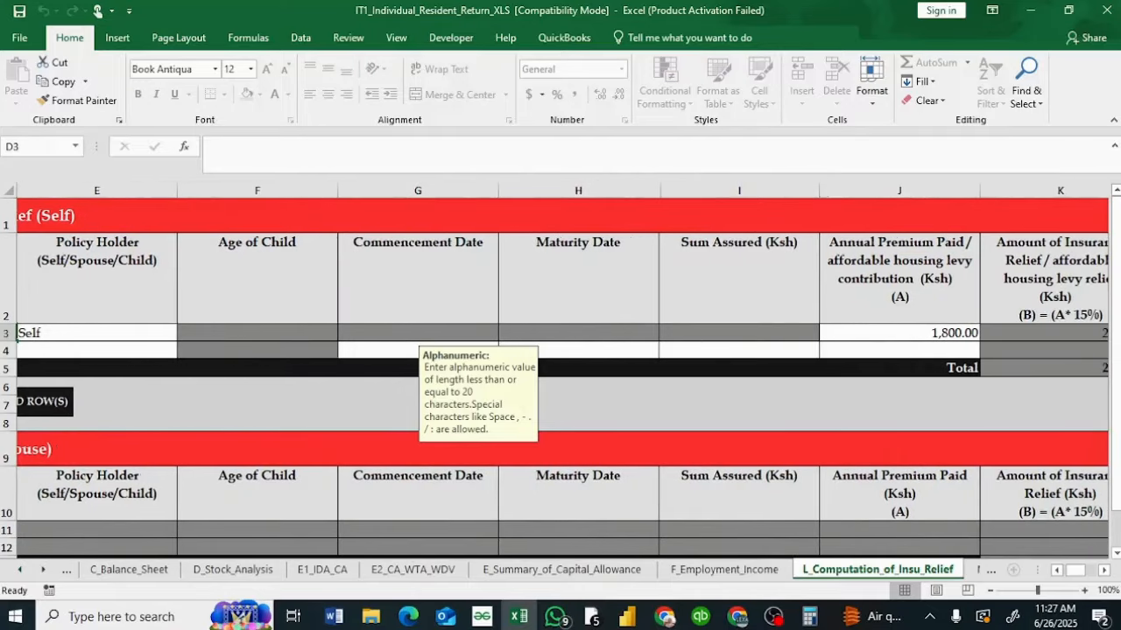
pyautogui.click(739, 333)
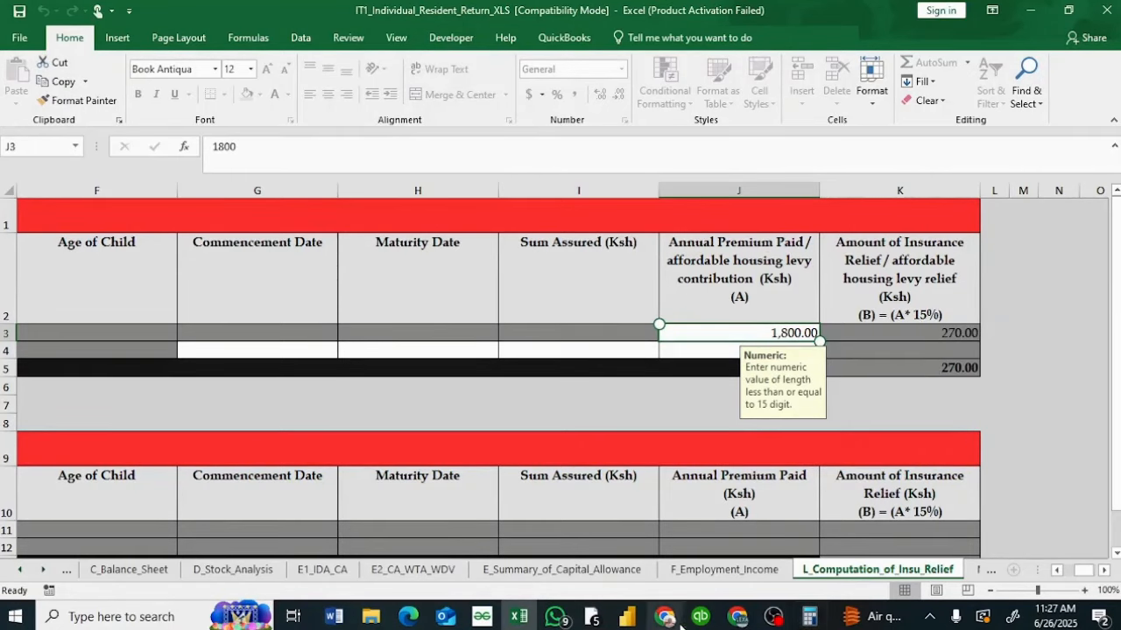
# Compare the Section L relief amount with the total insurance relief on P9A (1).pdf in Chrome, and return to the Excel workbook
pyautogui.moveTo(665, 617)
pyautogui.click(677, 567)
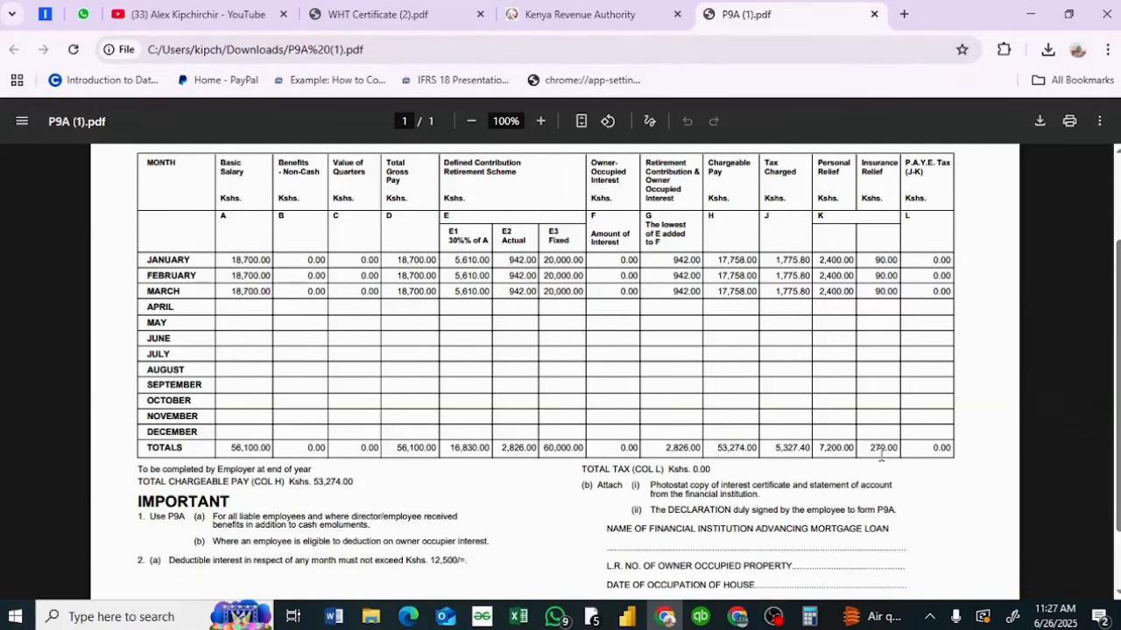
pyautogui.hotkey('alt', 'Tab')
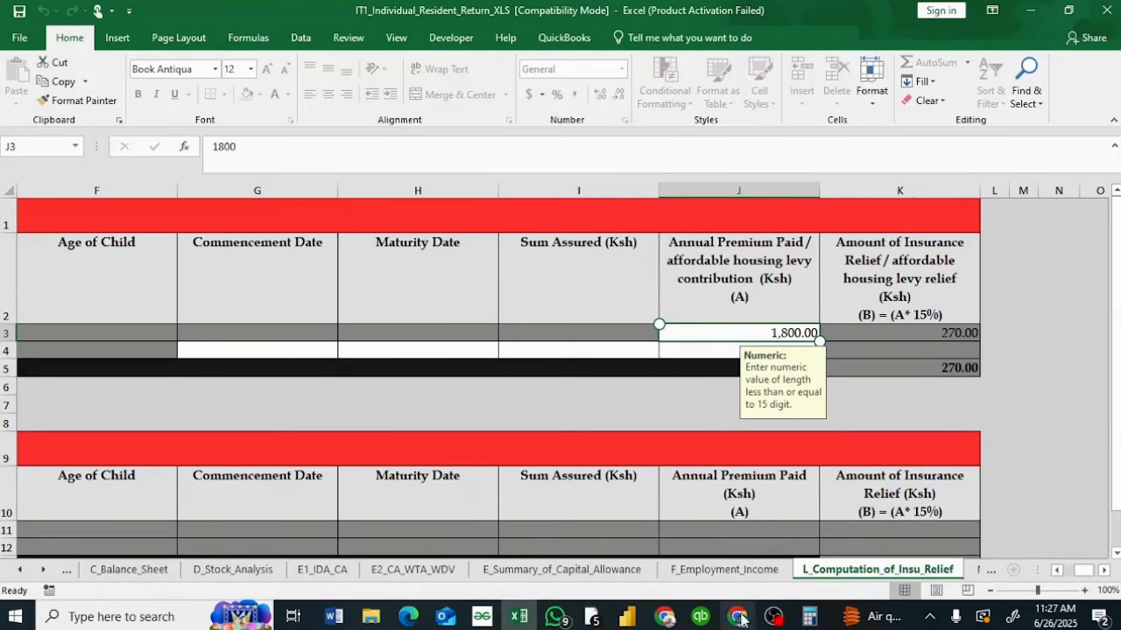
pyautogui.click(669, 618)
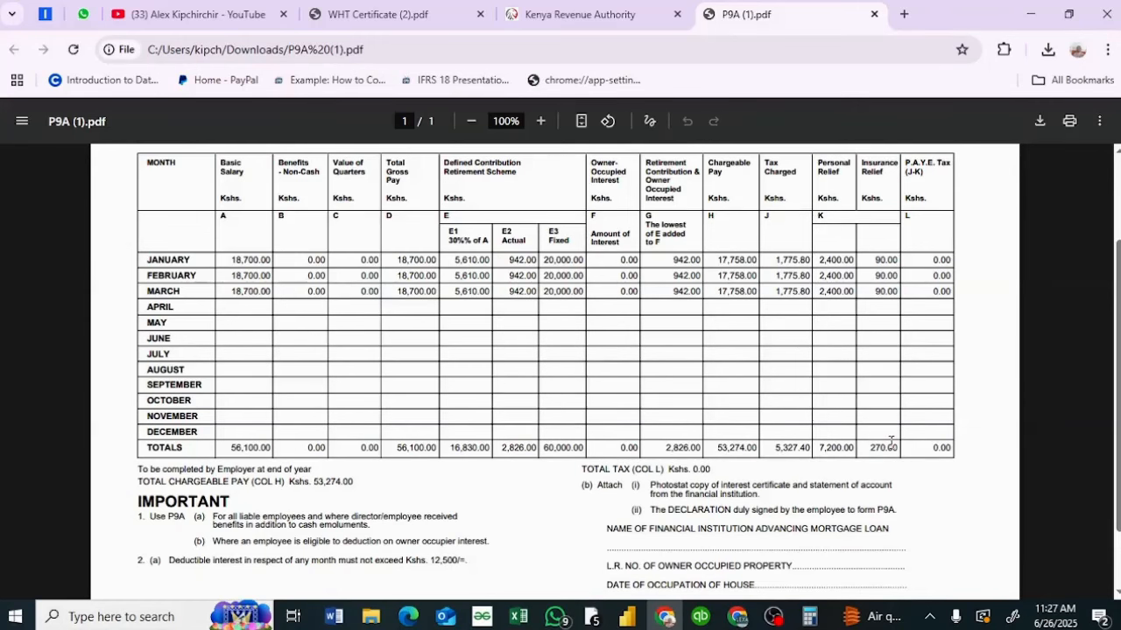
pyautogui.click(1029, 14)
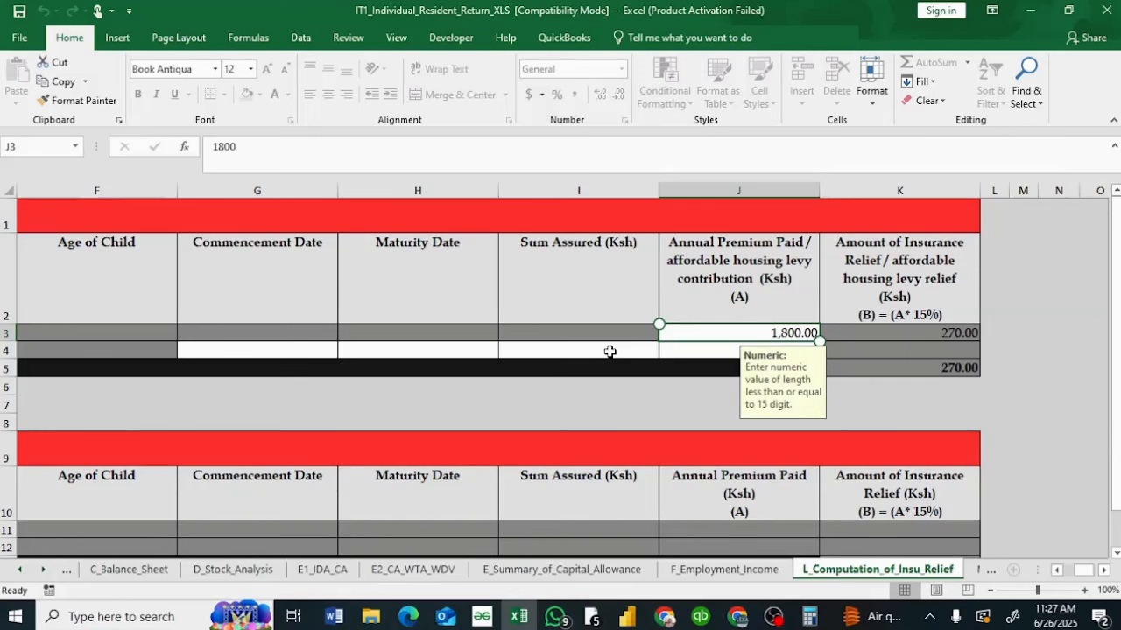
# Switch to Calculator, clear the previous calculation and multiply the insurance relief of 270 by 100
pyautogui.moveTo(809, 617)
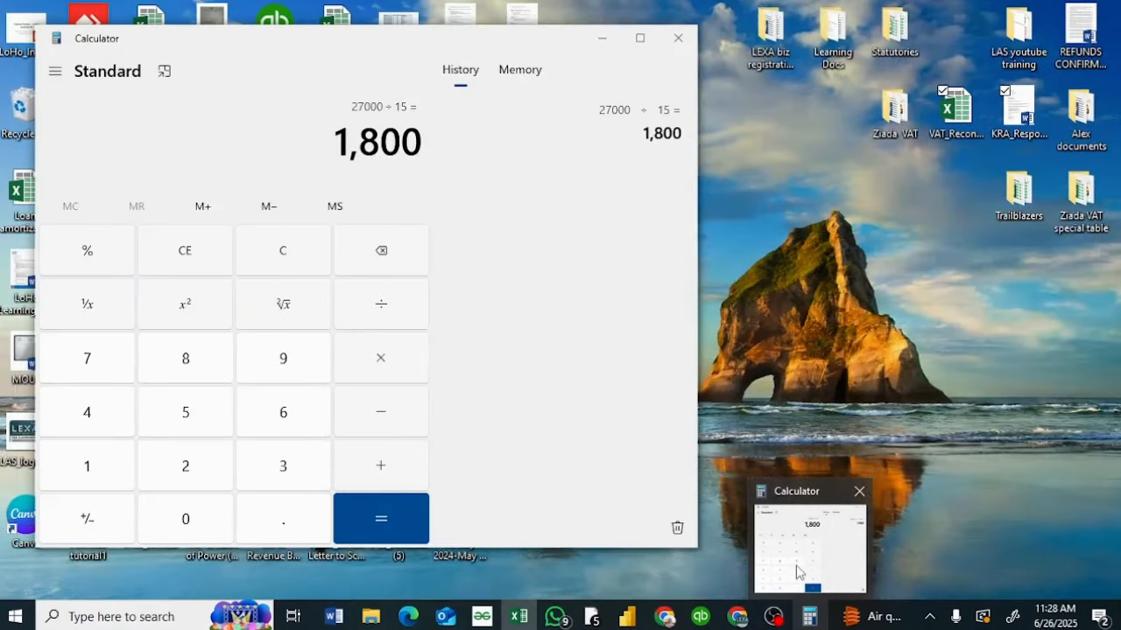
pyautogui.click(799, 573)
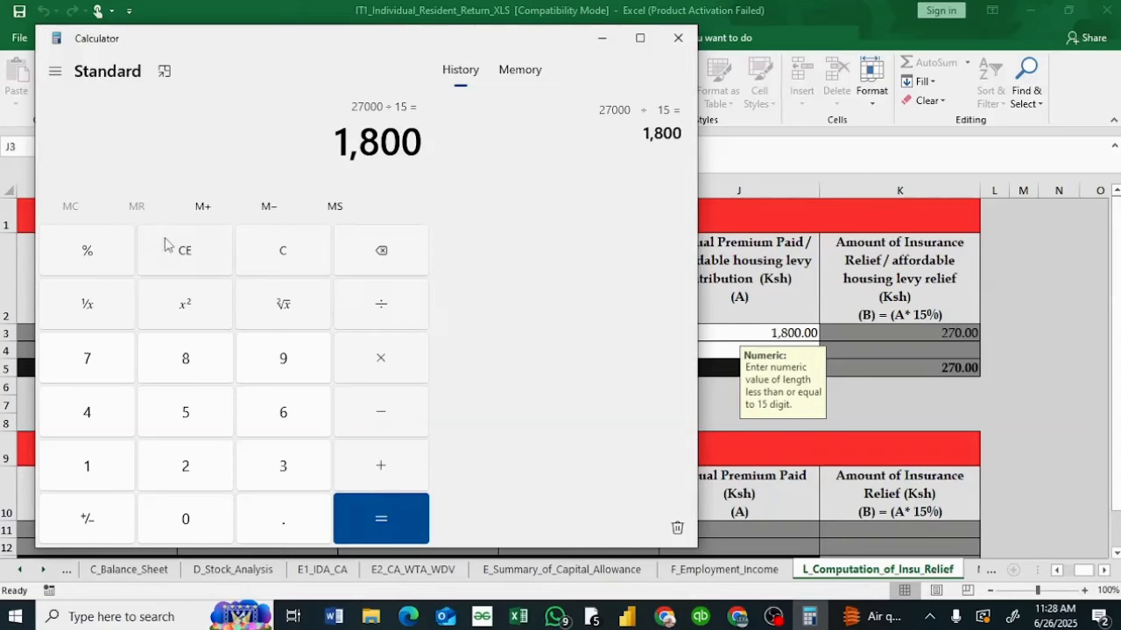
pyautogui.click(211, 254)
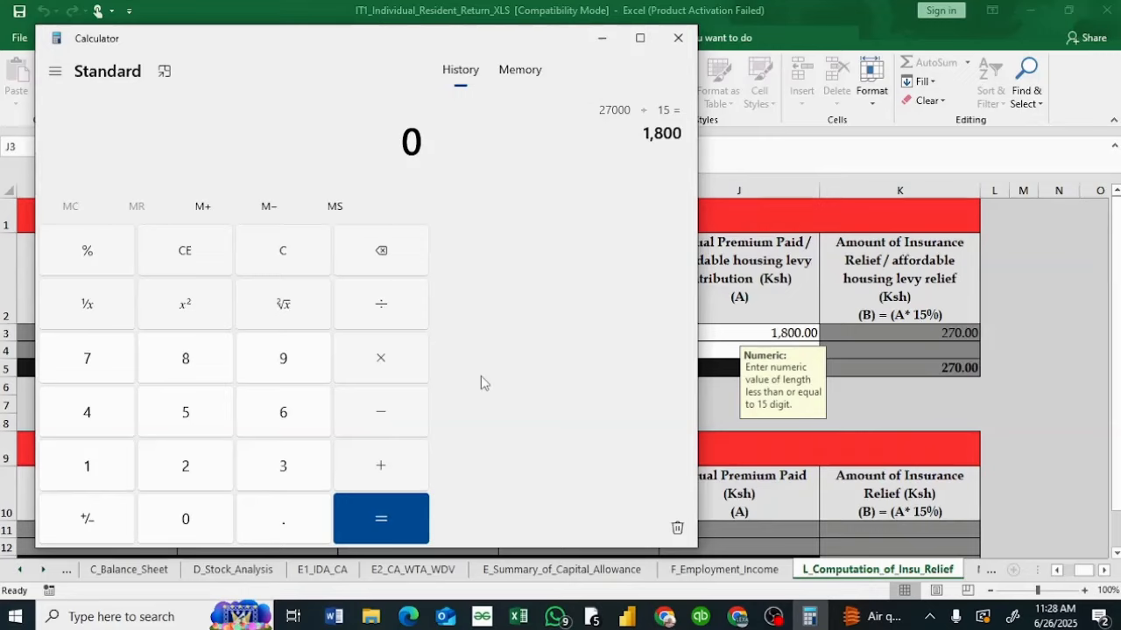
pyautogui.click(191, 463)
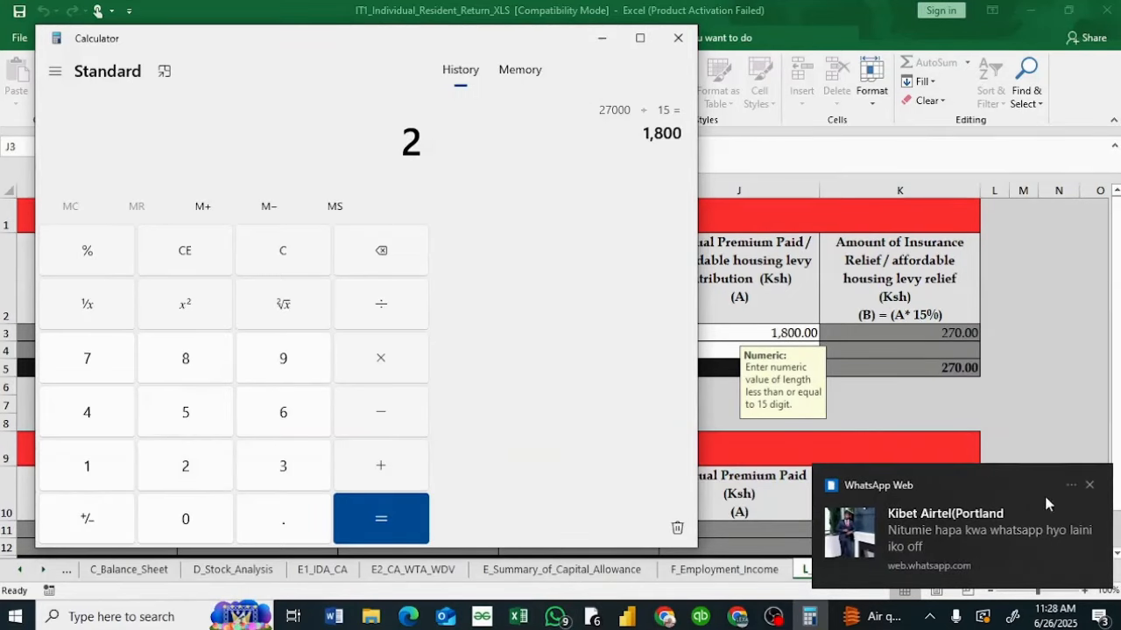
pyautogui.click(1089, 485)
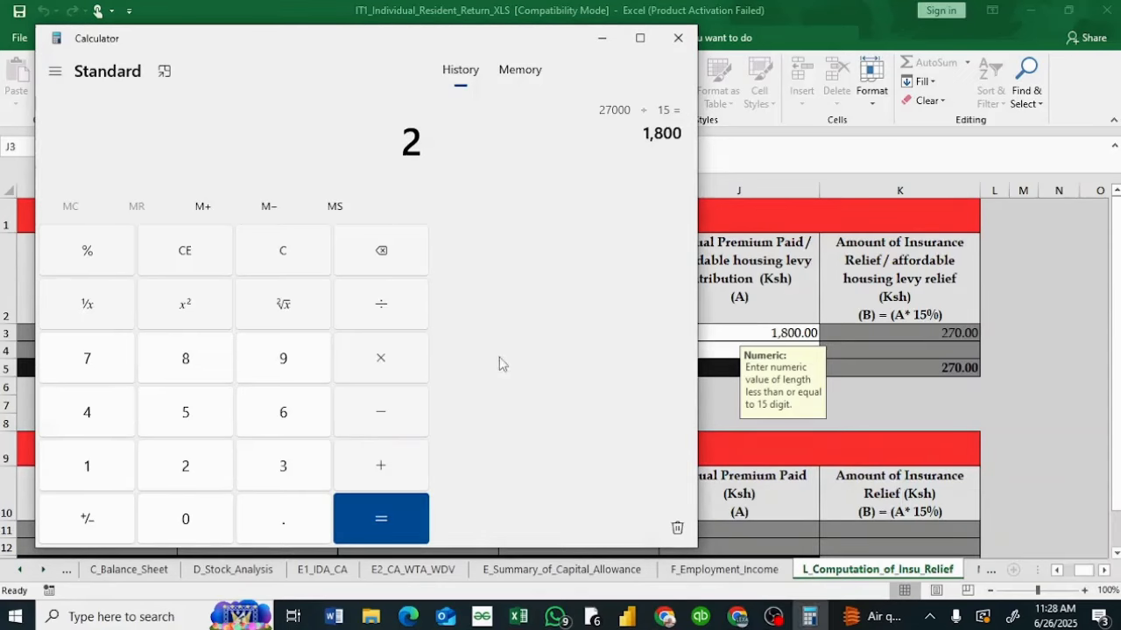
pyautogui.click(77, 355)
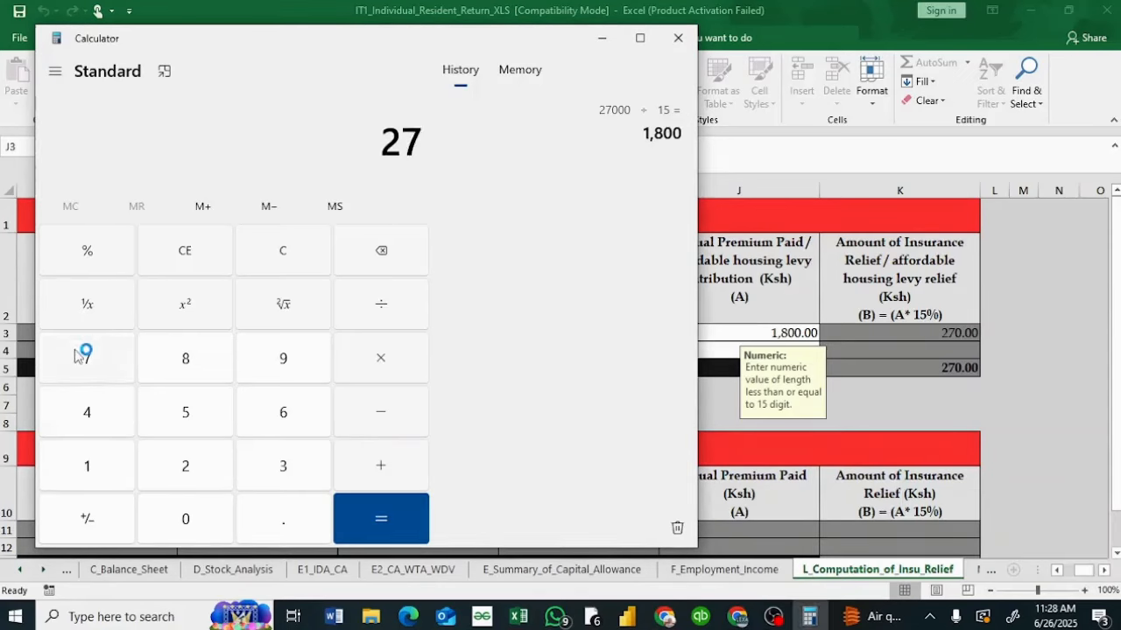
pyautogui.click(160, 499)
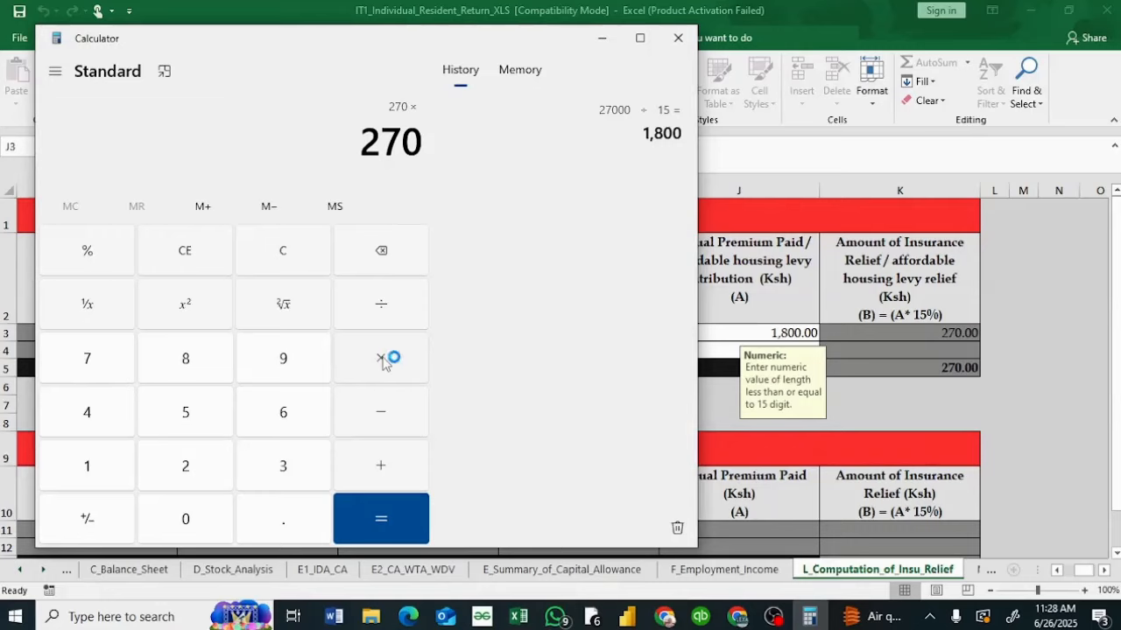
pyautogui.click(75, 462)
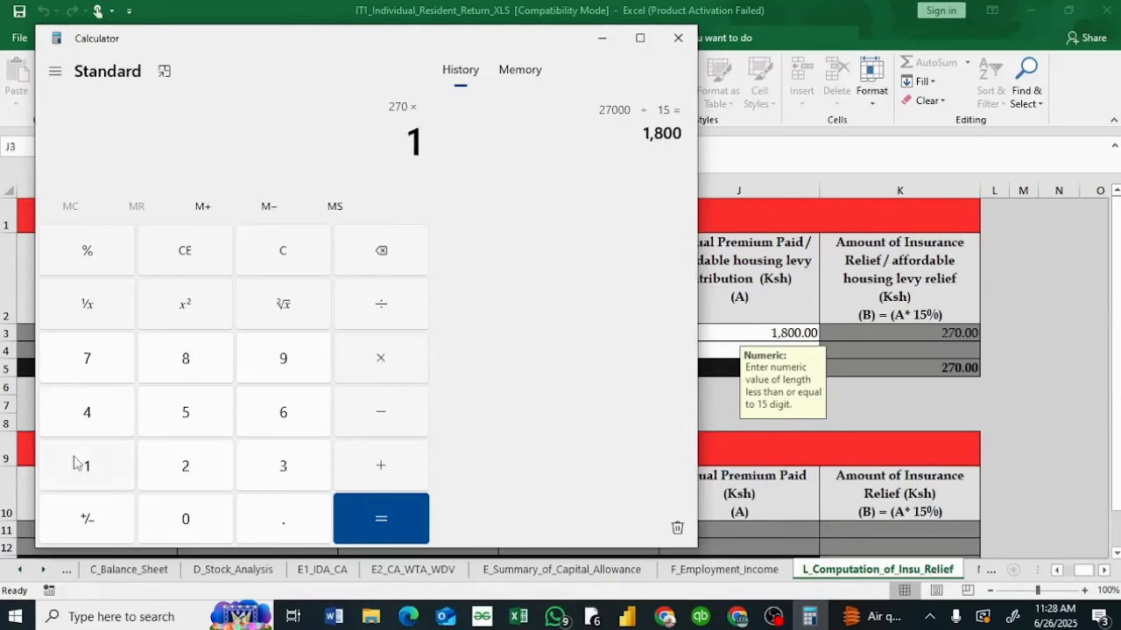
pyautogui.click(155, 506)
pyautogui.click(155, 506)
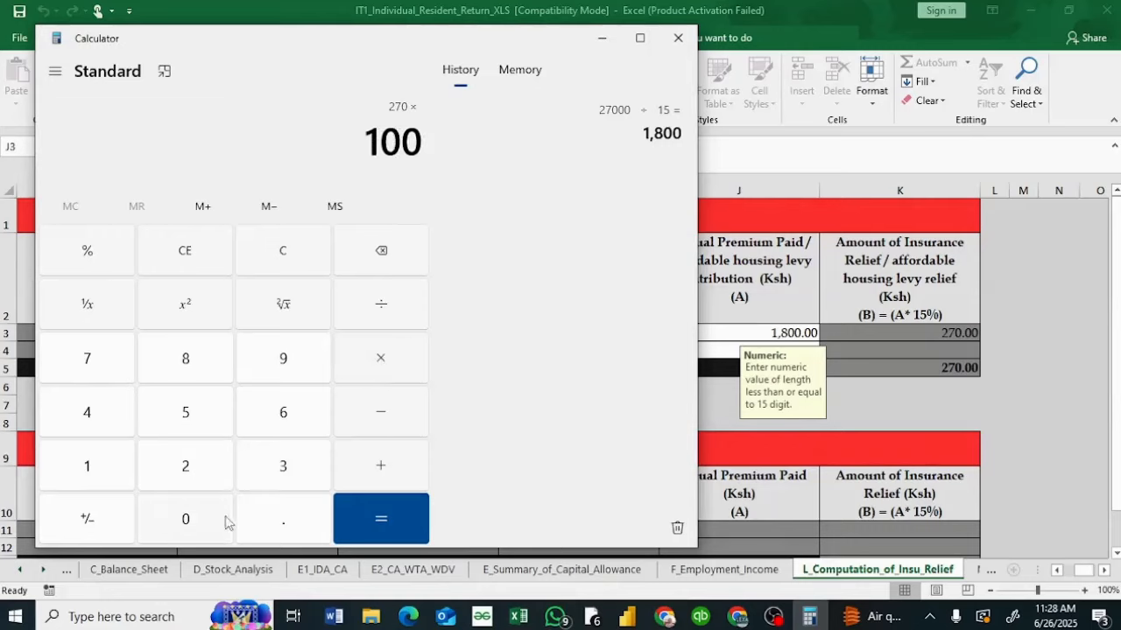
pyautogui.click(381, 523)
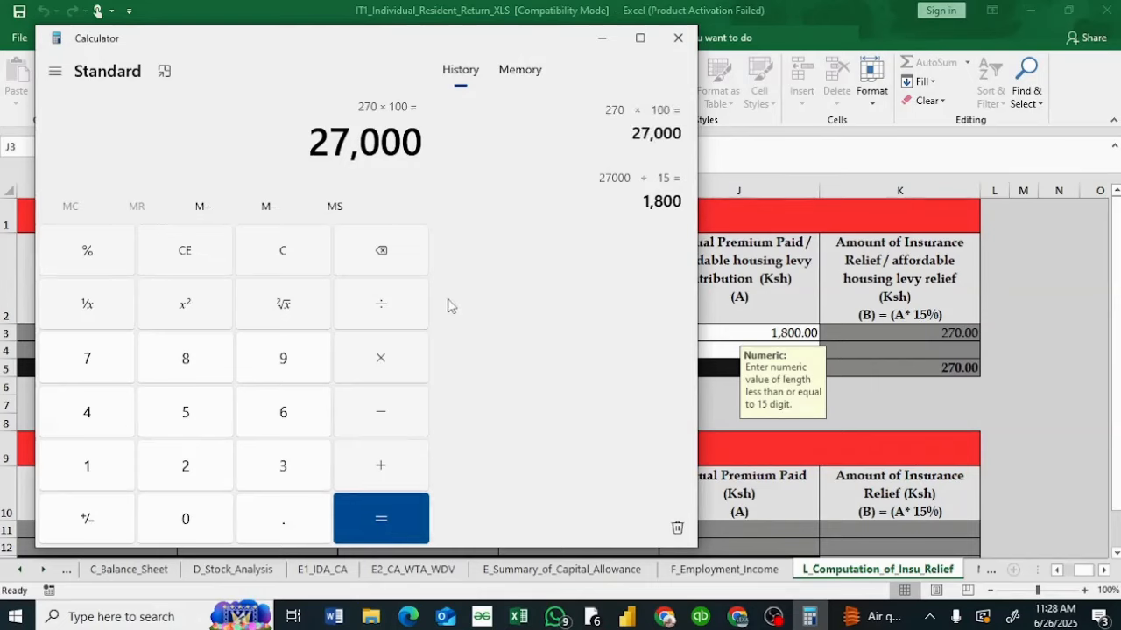
# Divide the product by 15 to work back to the annual premium, and return to the Excel workbook
pyautogui.click(396, 304)
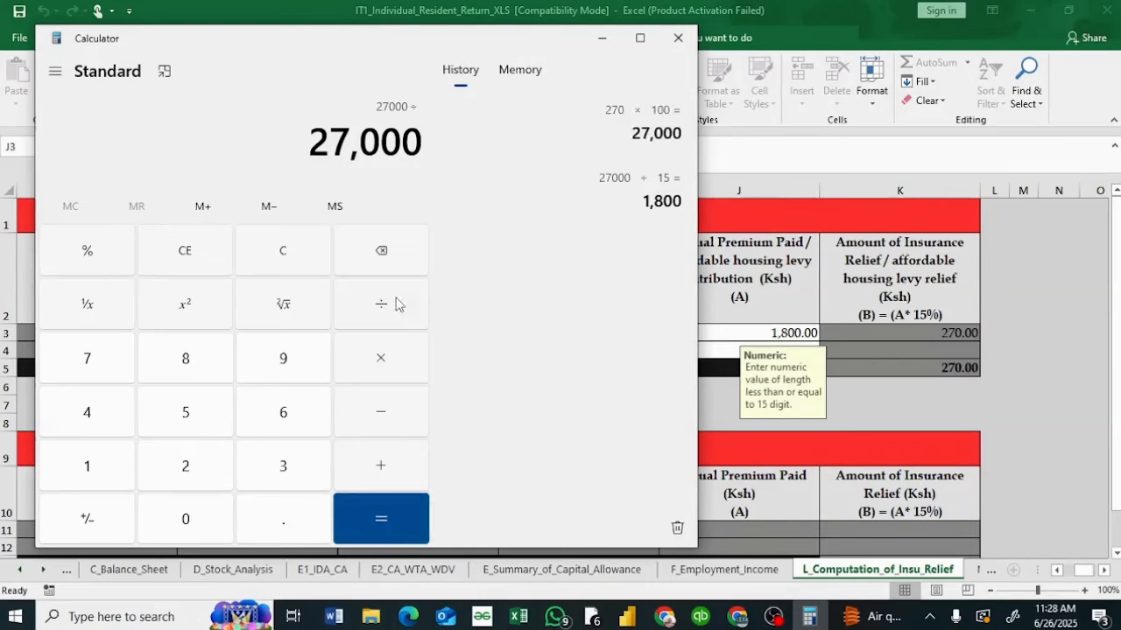
pyautogui.click(96, 465)
pyautogui.click(186, 406)
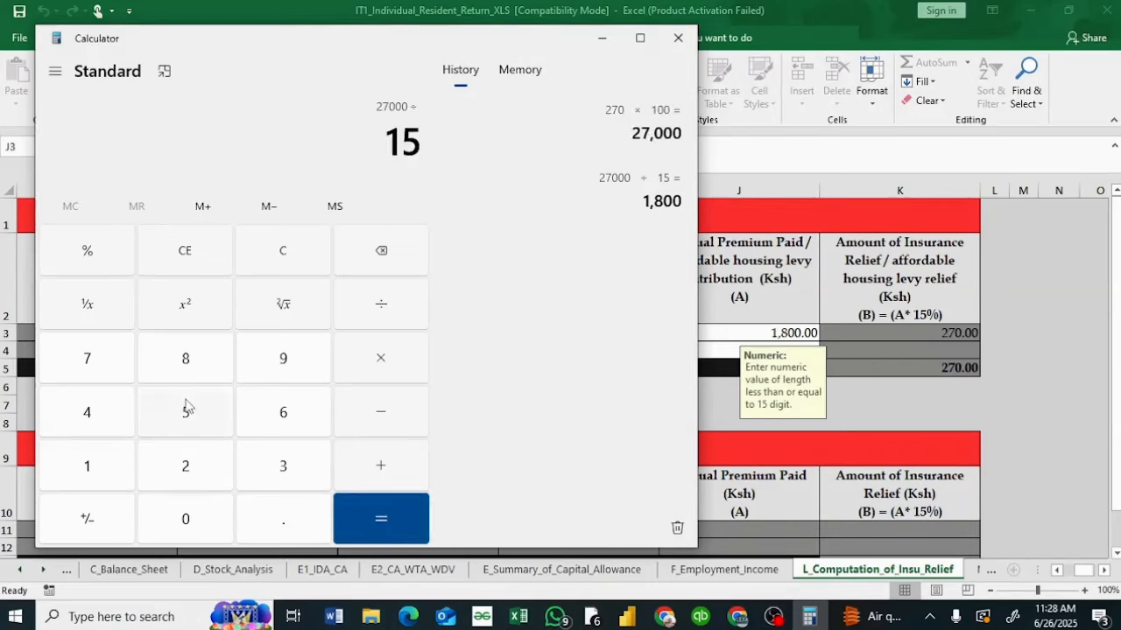
pyautogui.click(344, 518)
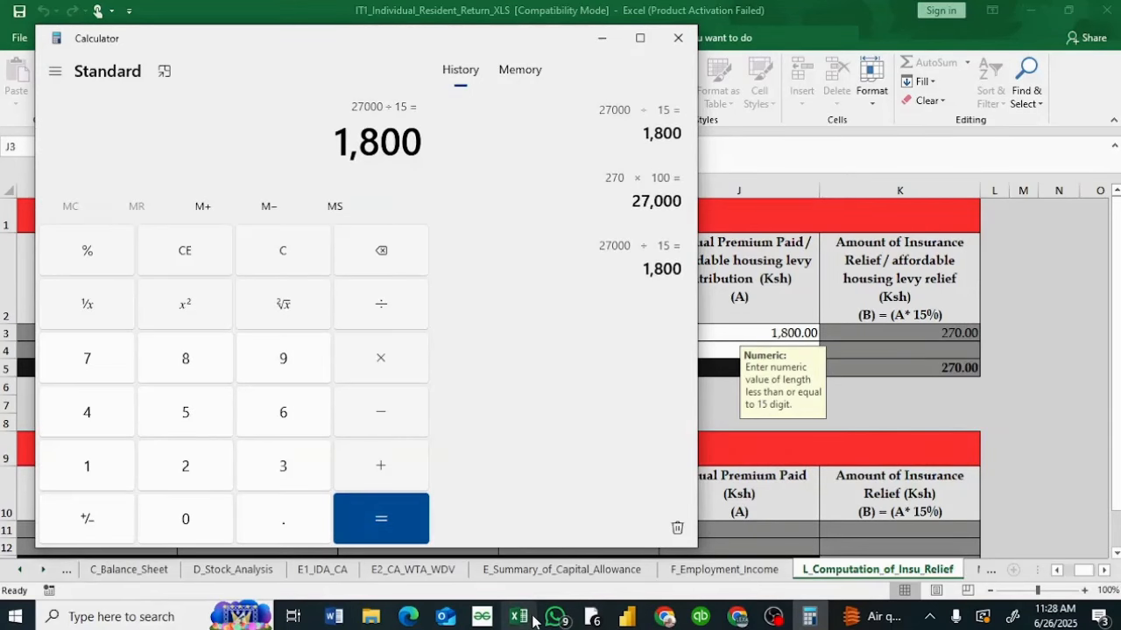
pyautogui.moveTo(518, 616)
pyautogui.click(516, 575)
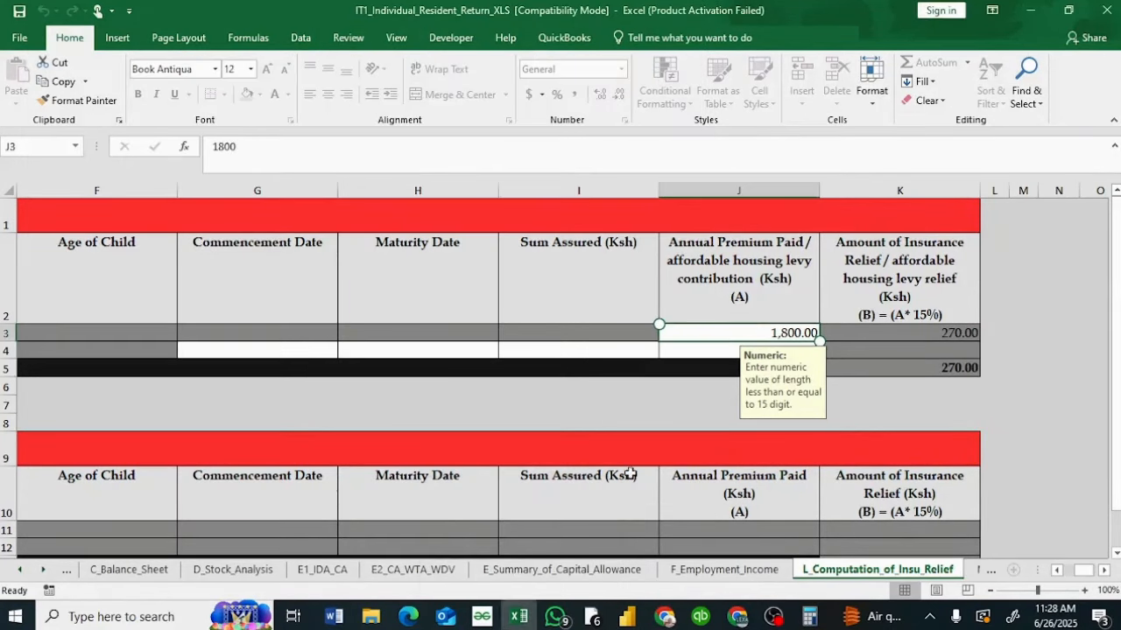
# Check the empty second premium row in Section L for self, and proceed to the M_Details_of_PAYE_Deducted sheet
pyautogui.click(708, 351)
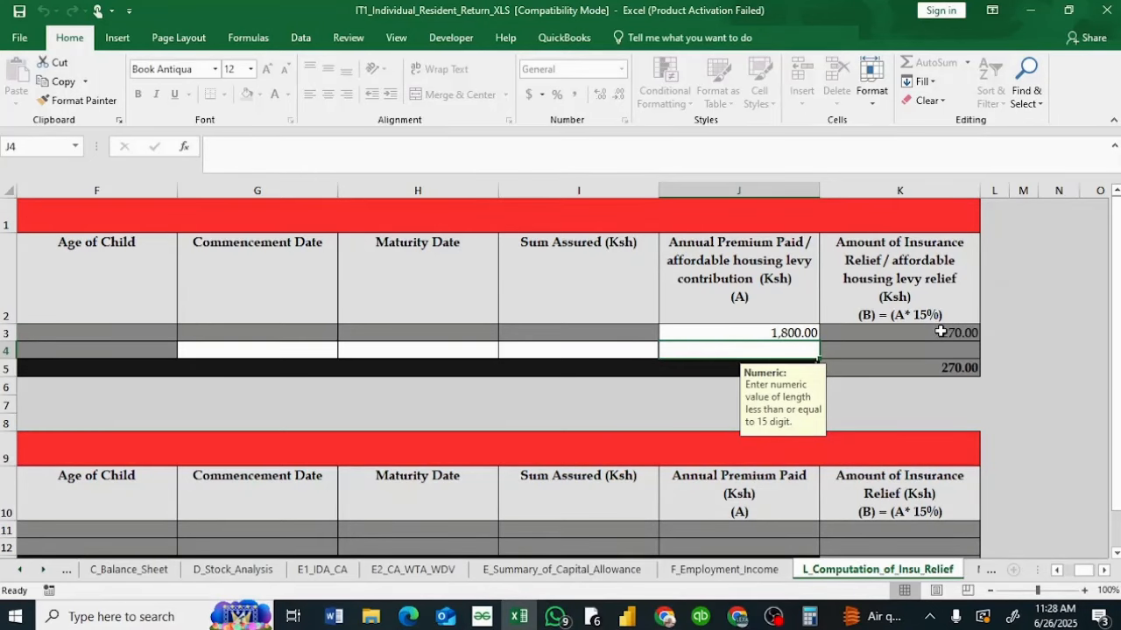
pyautogui.moveTo(665, 616)
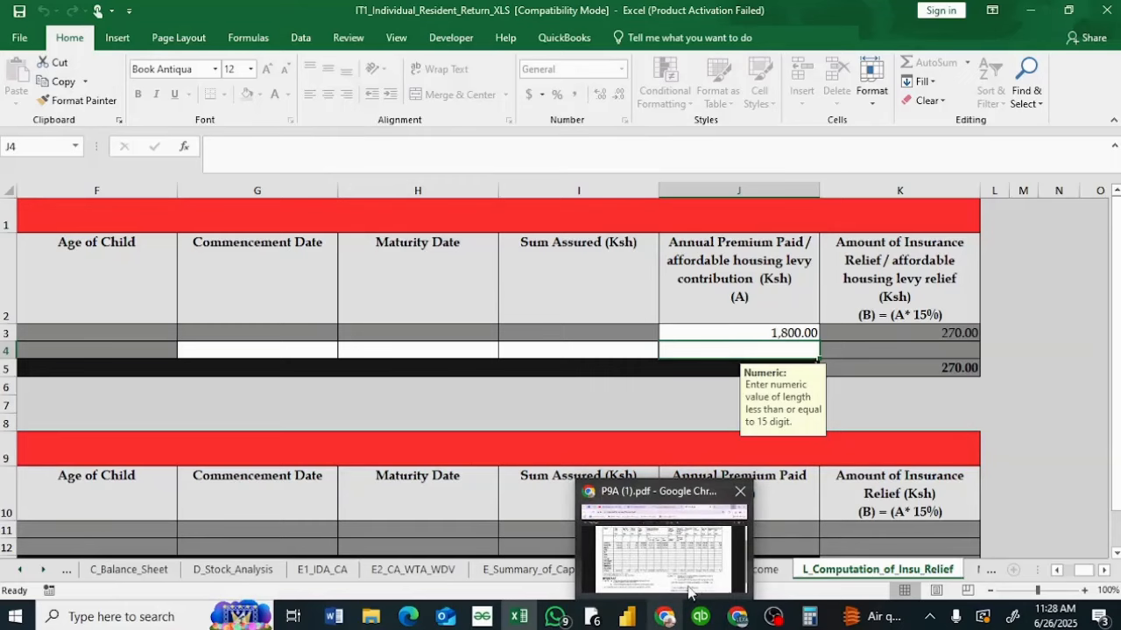
pyautogui.moveTo(688, 591)
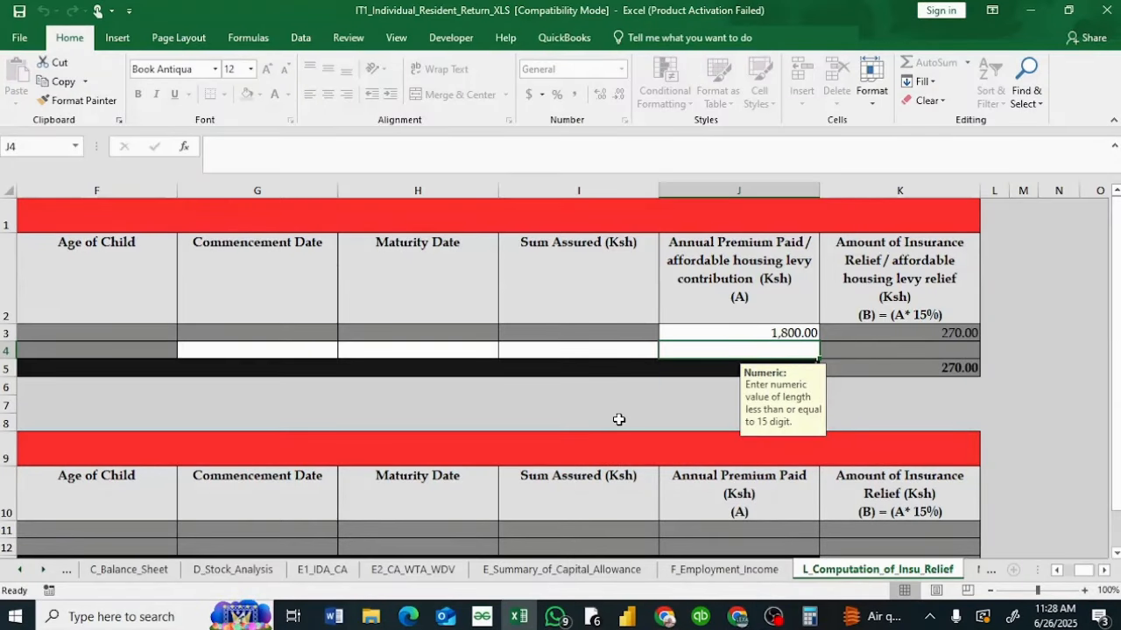
pyautogui.scroll(-3, 619, 419)
pyautogui.hscroll(-3, 619, 419)
pyautogui.click(268, 405)
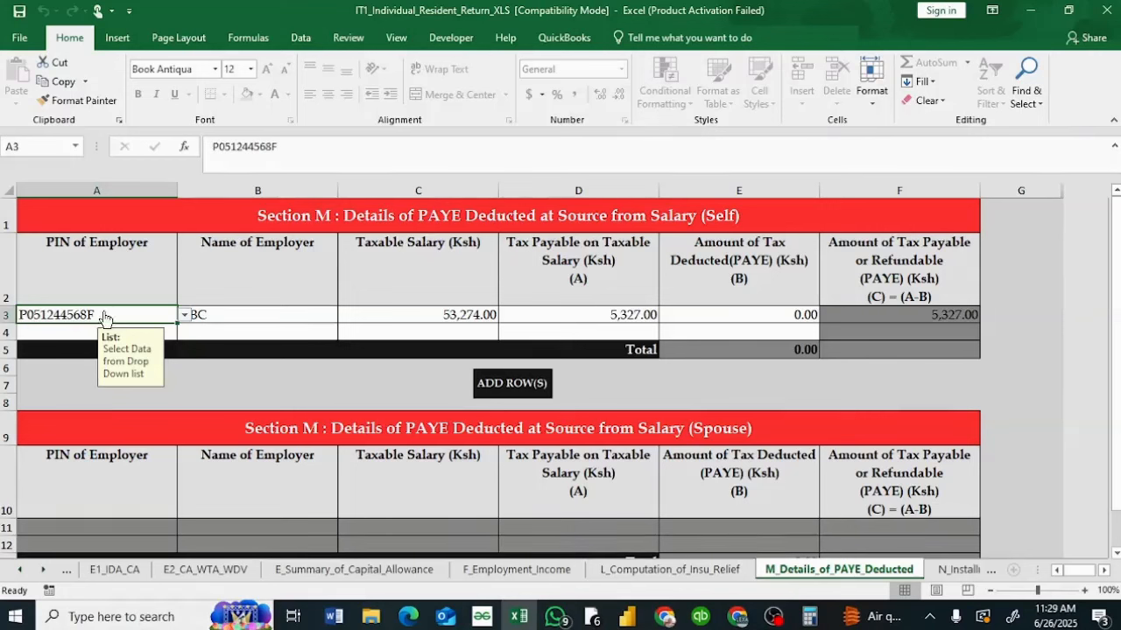
# Review the employer details in Section M, compare the taxable salary with the chargeable pay on P9A (1).pdf in Chrome, and return to Excel
pyautogui.click(277, 314)
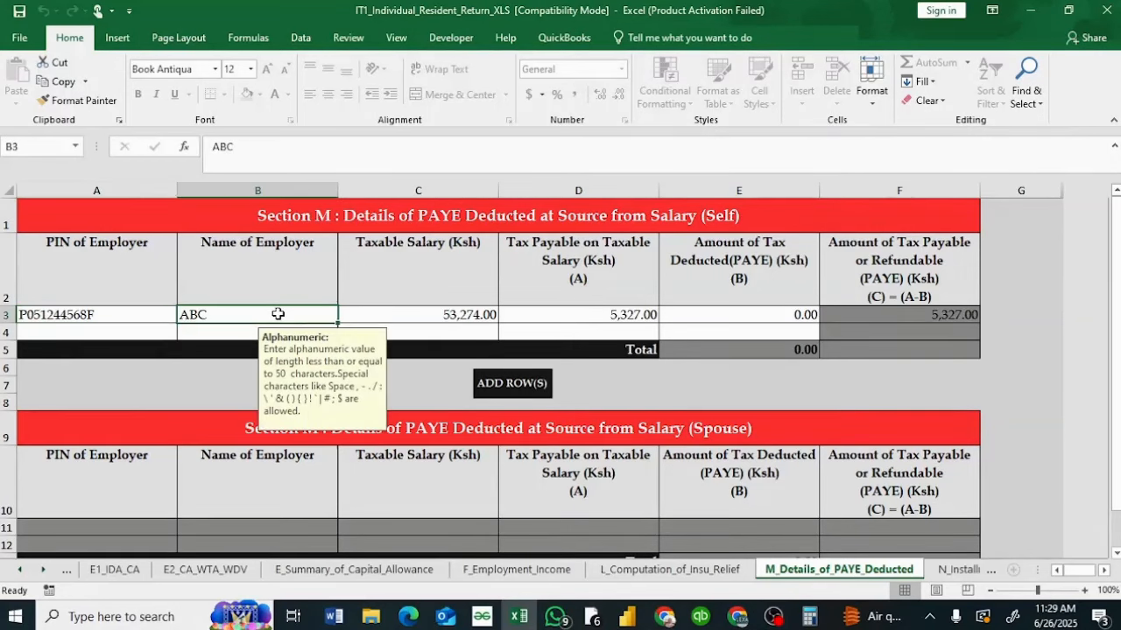
pyautogui.click(385, 311)
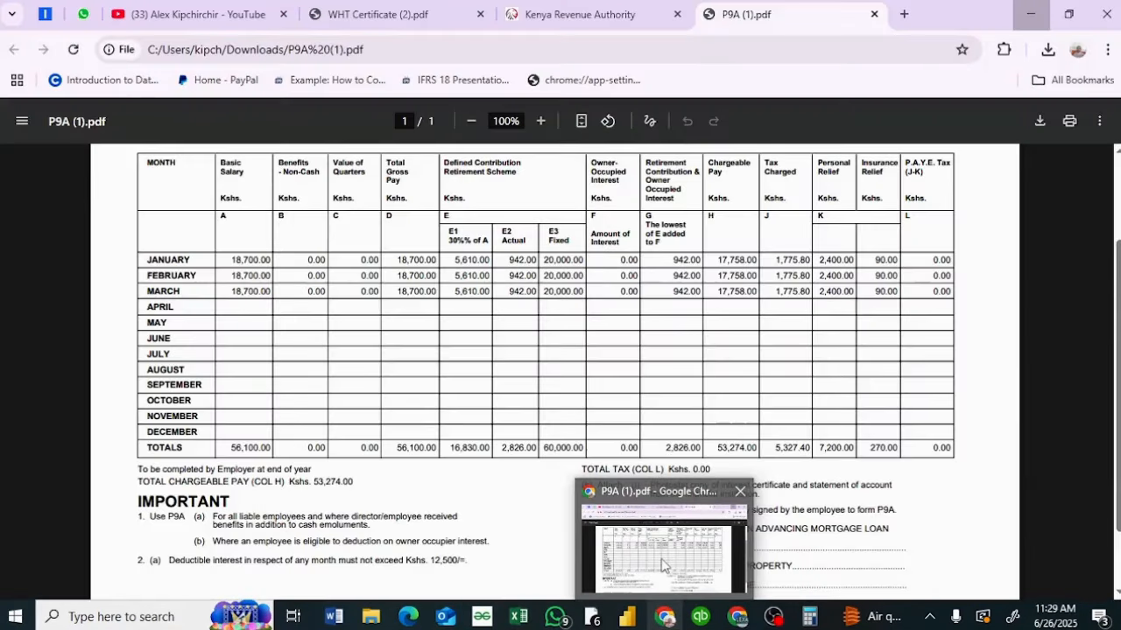
pyautogui.click(666, 565)
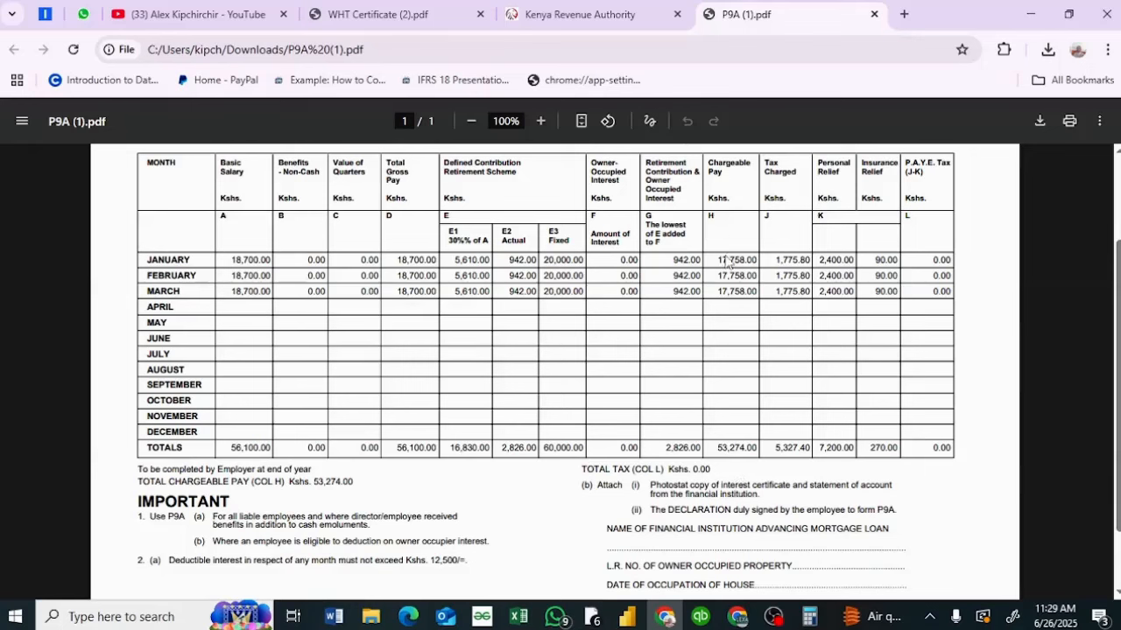
pyautogui.moveTo(519, 616)
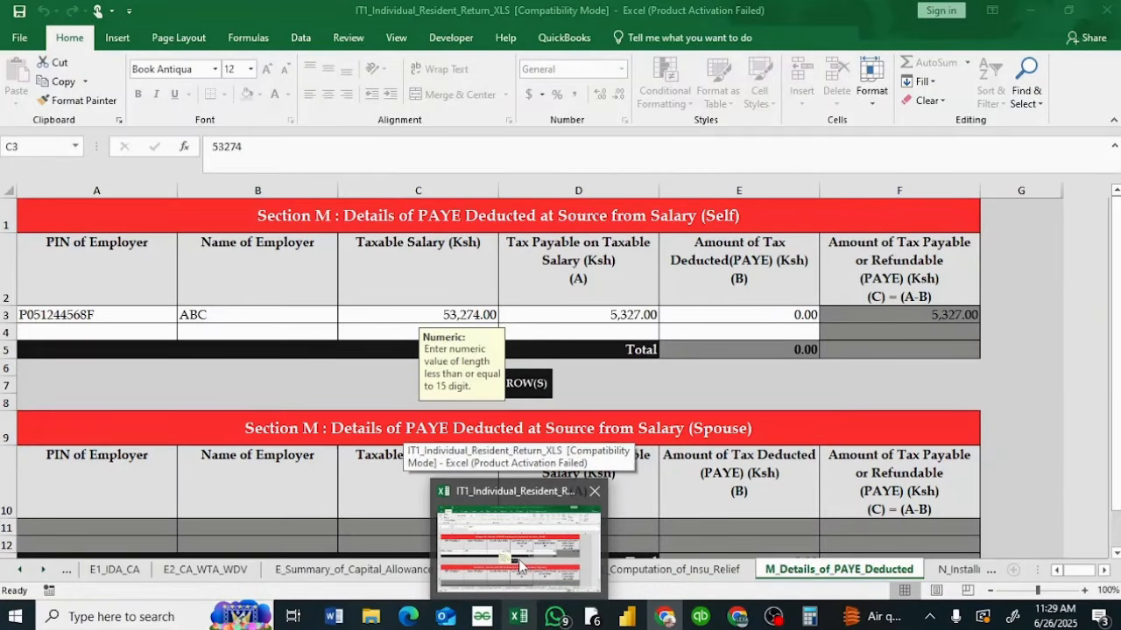
pyautogui.click(521, 569)
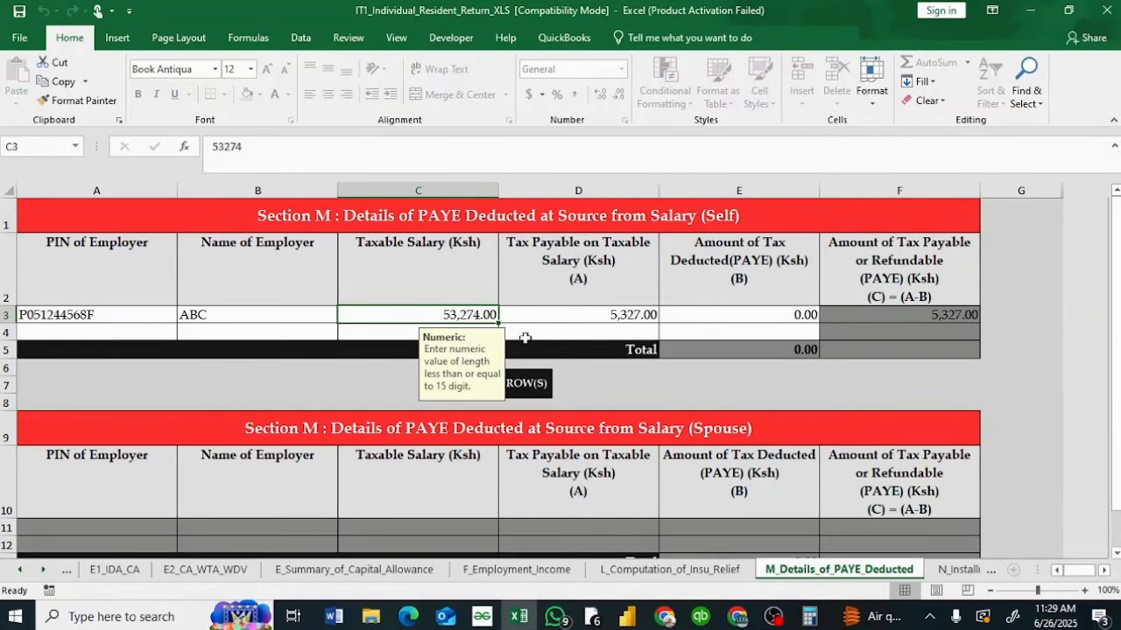
# Compare Section M's tax payable on taxable salary with the total tax charged on P9A (1).pdf in Chrome, and return to Excel
pyautogui.click(578, 319)
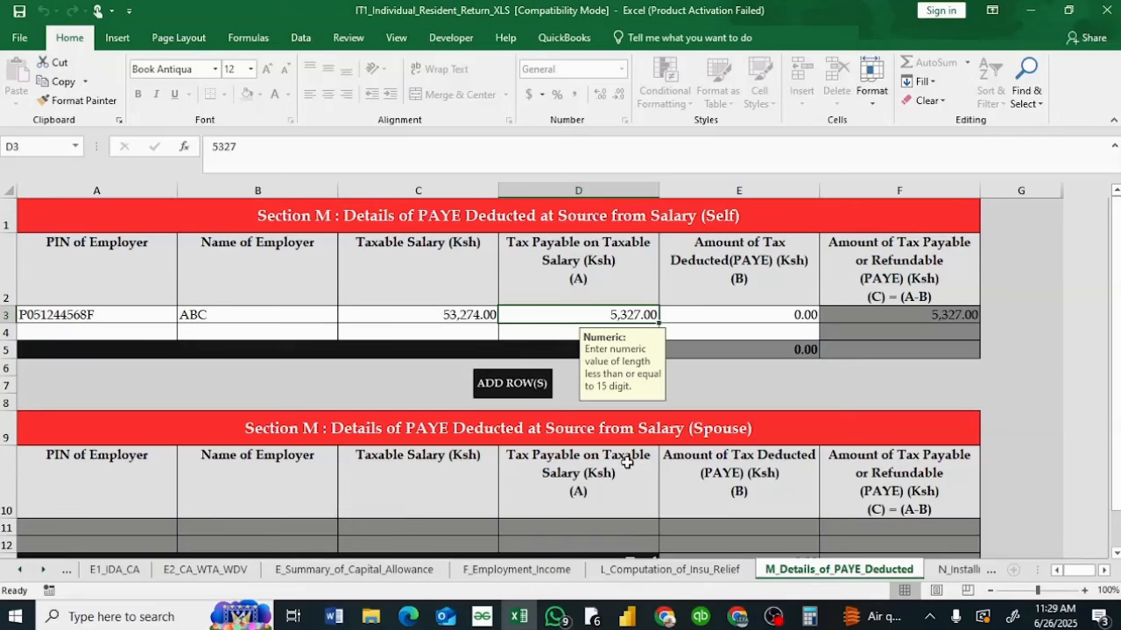
pyautogui.moveTo(665, 616)
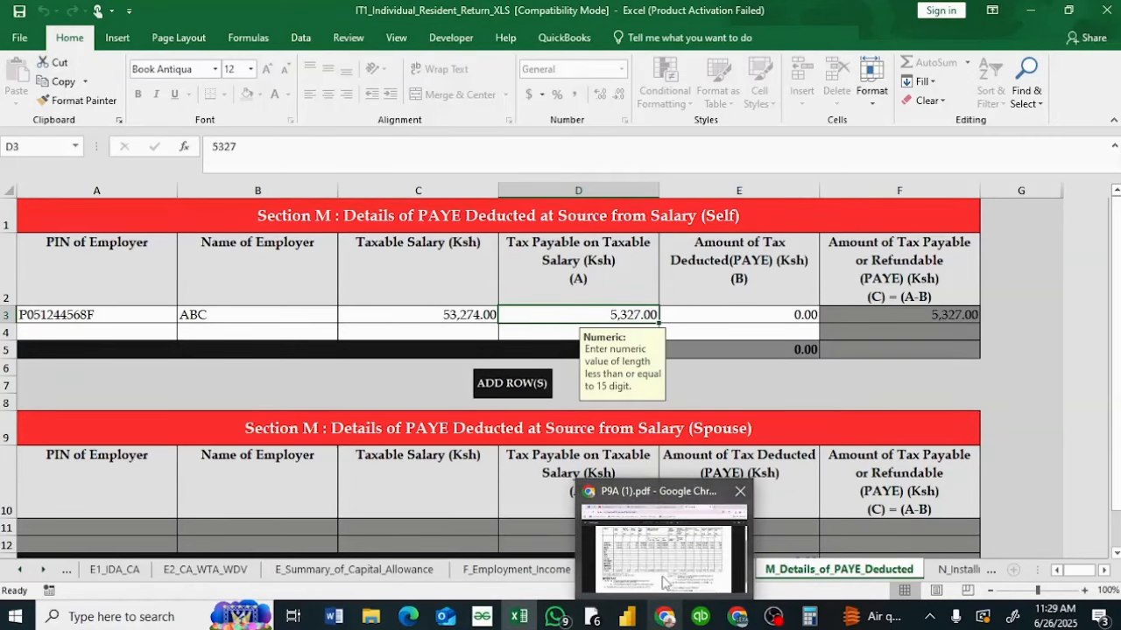
pyautogui.click(667, 578)
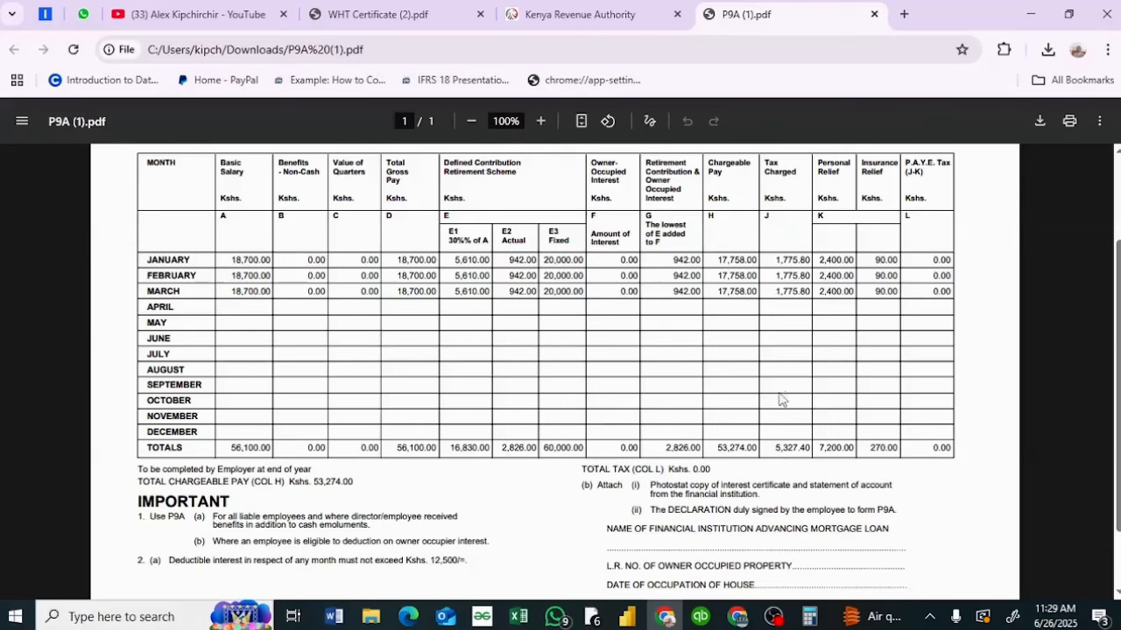
pyautogui.click(518, 615)
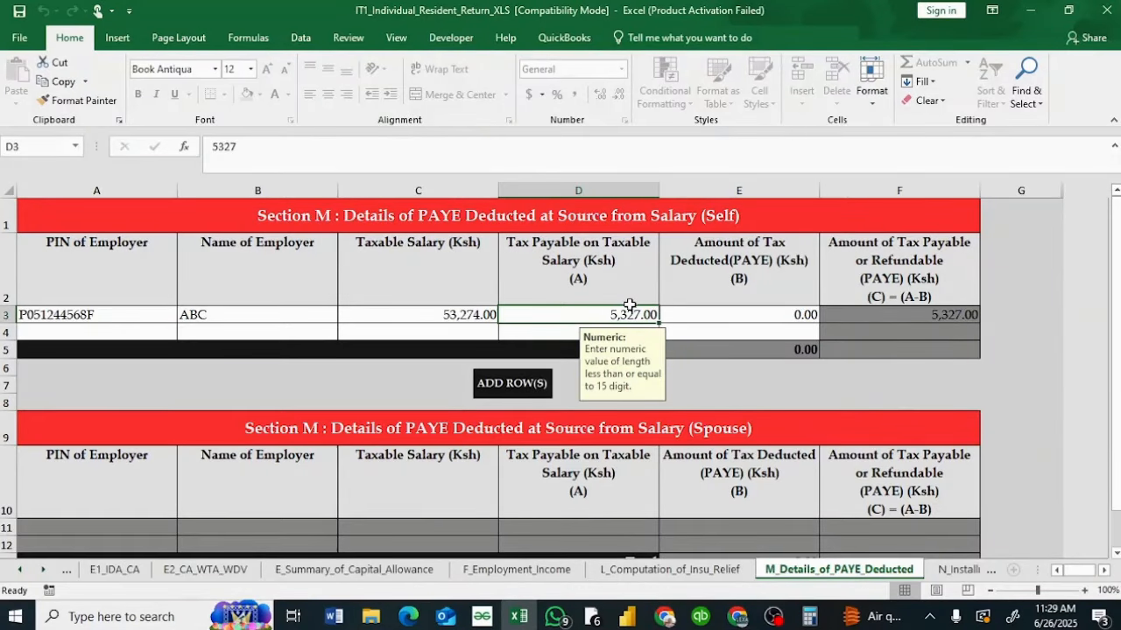
# Check Section M's PAYE deducted amount against the P.A.Y.E. Tax column in Chrome's P9A (1).pdf, and proceed to Excel's N_Installment_Tax_Credits sheet
pyautogui.click(740, 315)
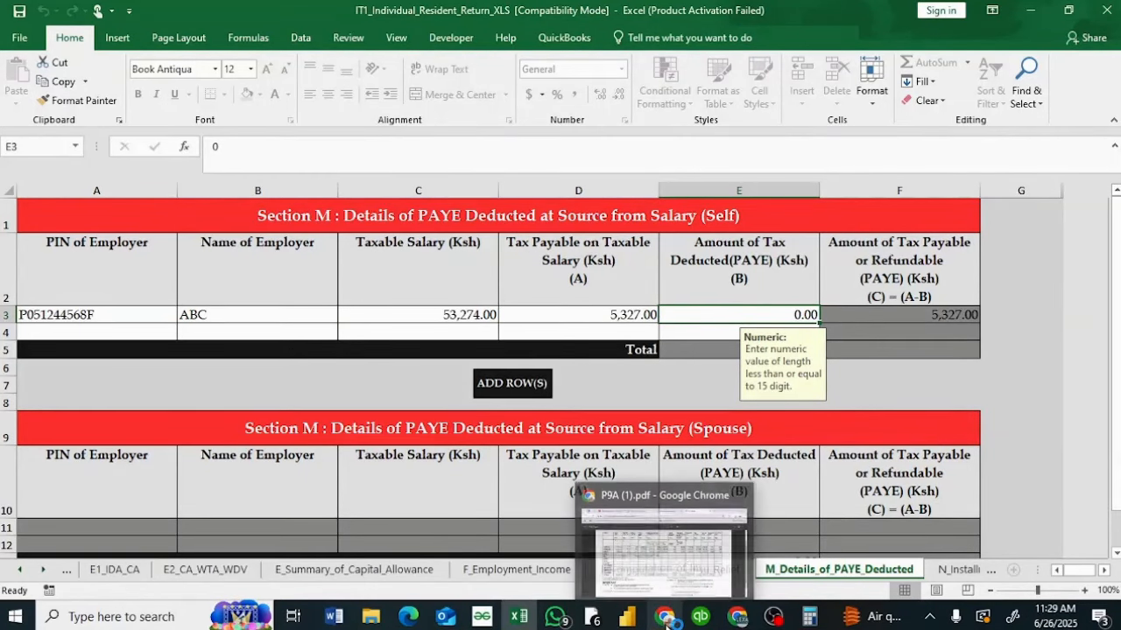
pyautogui.click(665, 617)
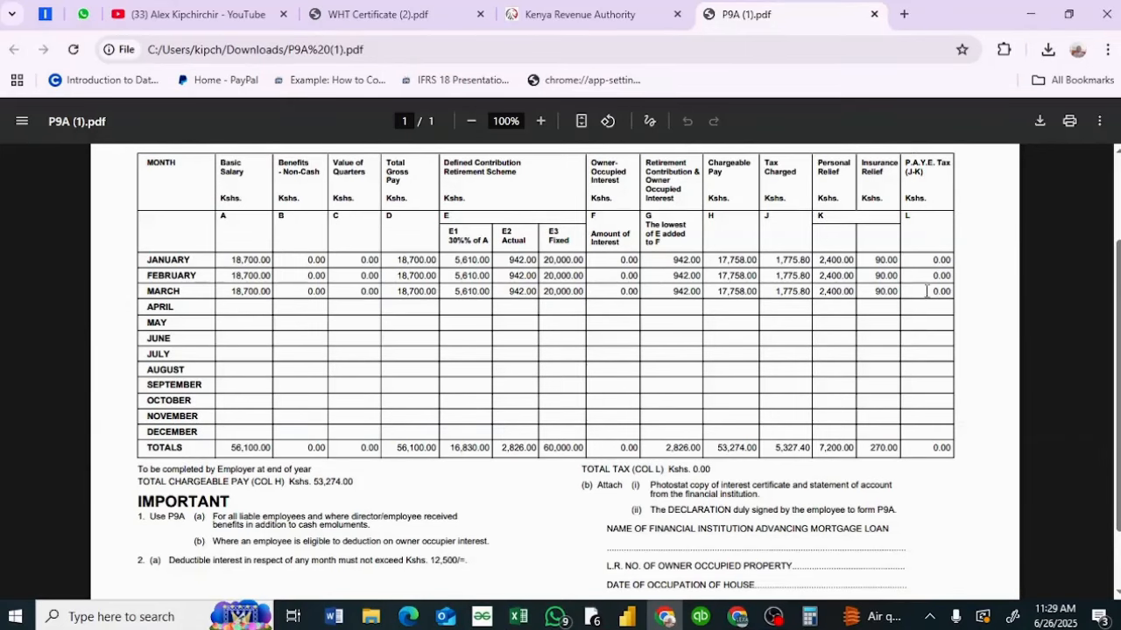
pyautogui.click(519, 616)
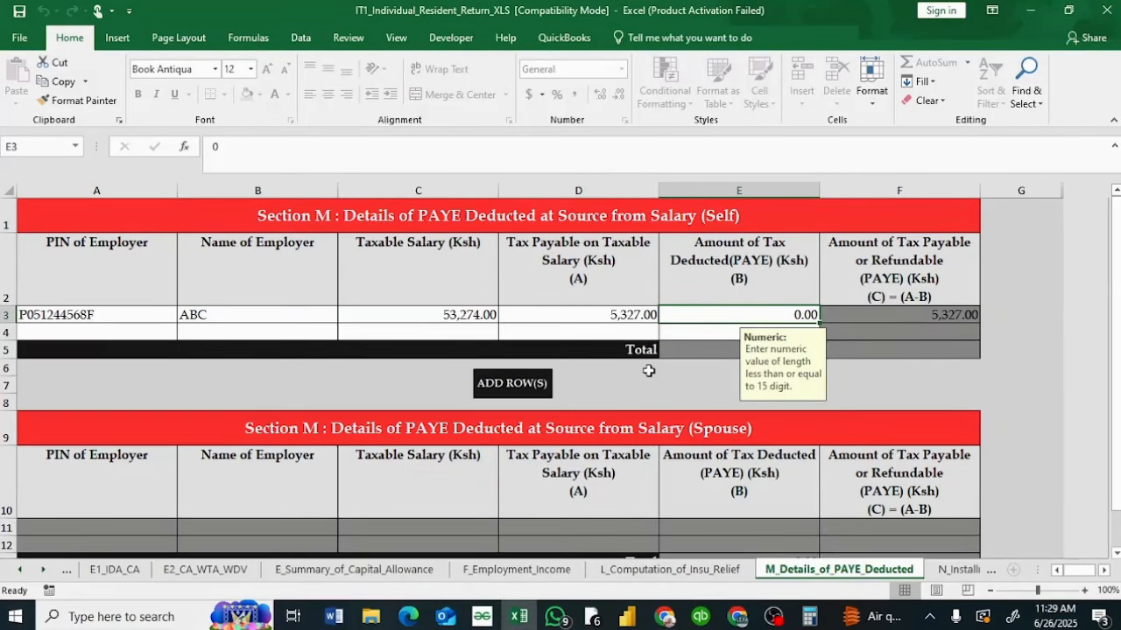
pyautogui.scroll(-3, 648, 371)
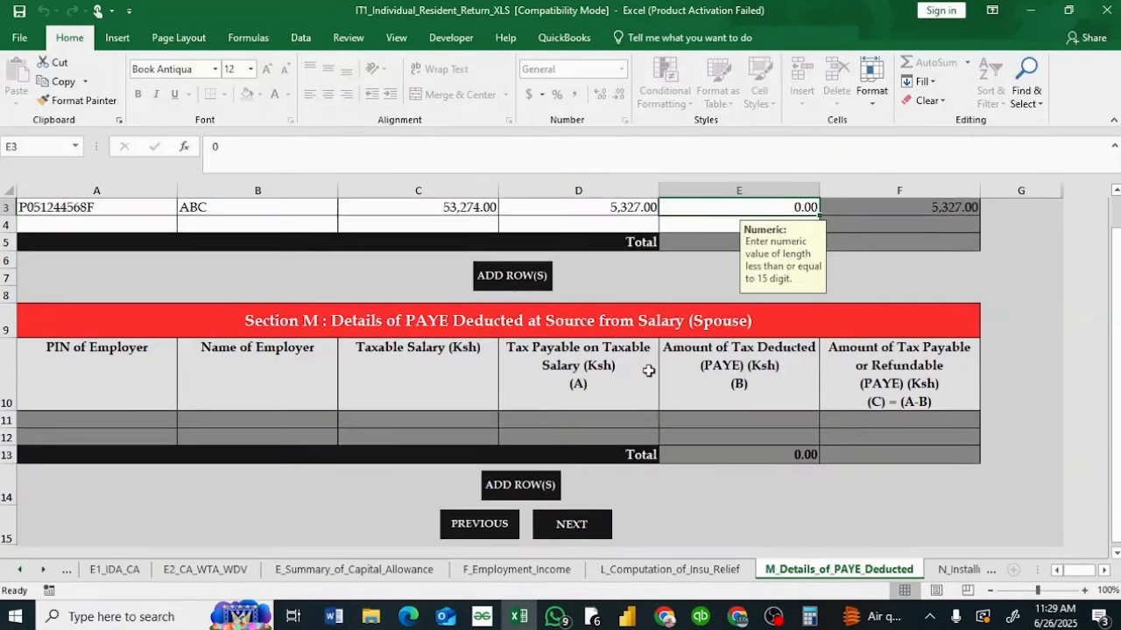
pyautogui.scroll(3, 648, 371)
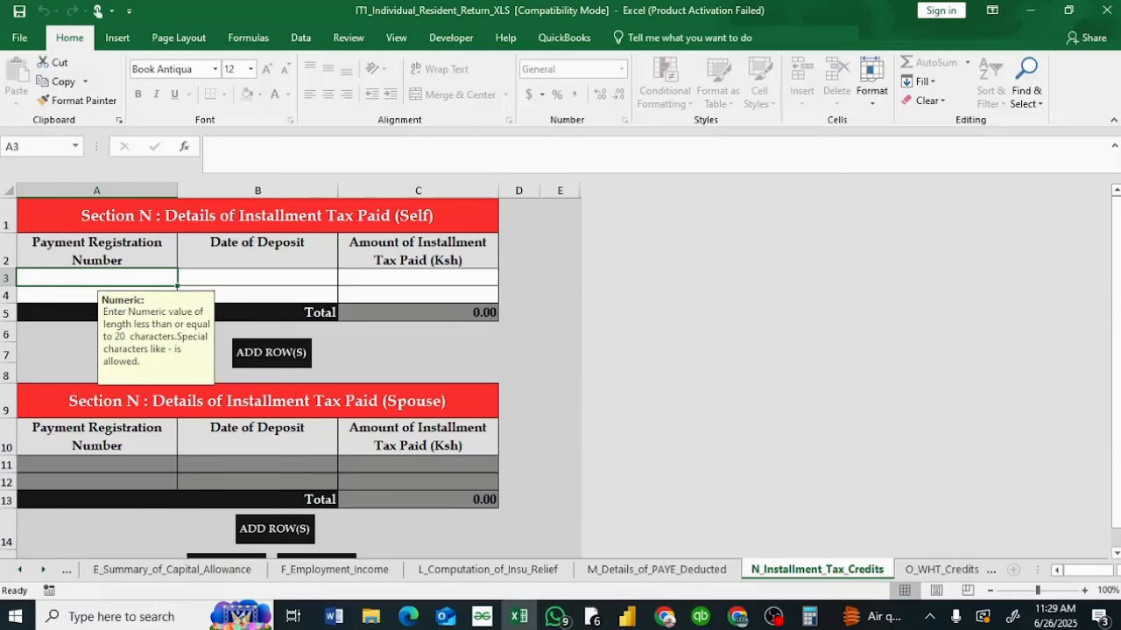
# Review the installment tax tables in Section N, leave them empty and proceed to the O_WHT_Credits sheet
pyautogui.scroll(-2, 250, 378)
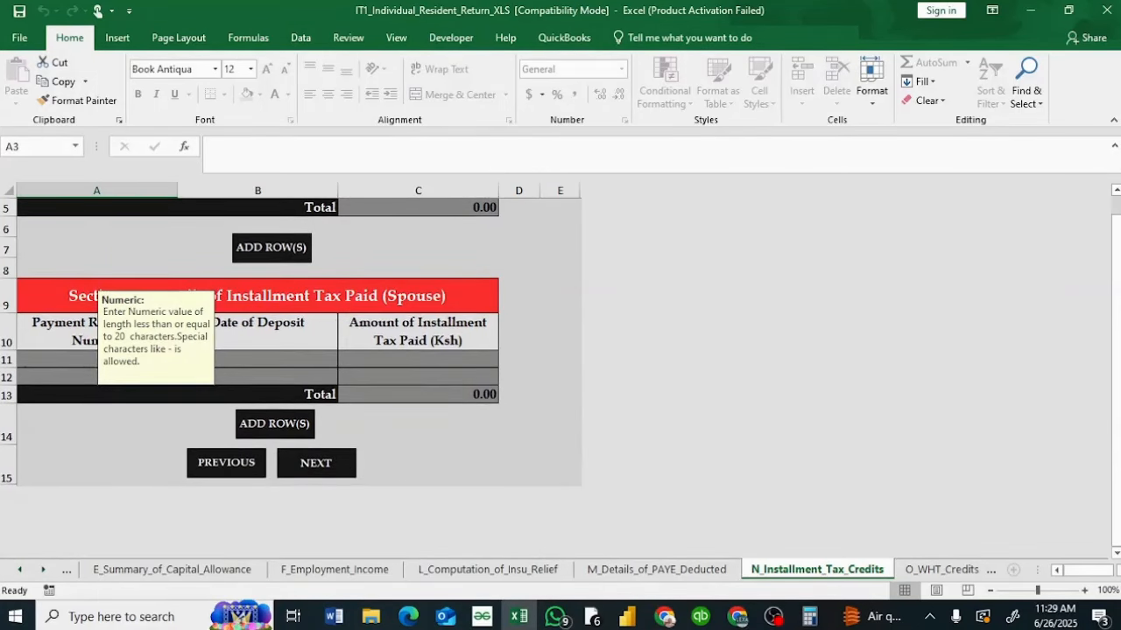
pyautogui.scroll(2, 291, 378)
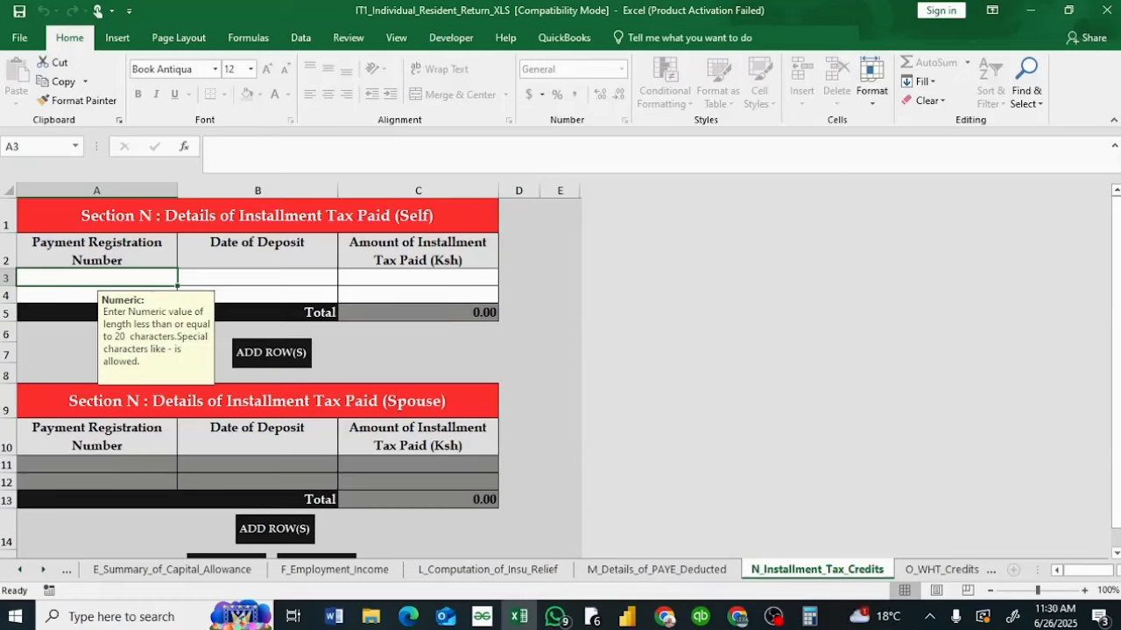
pyautogui.scroll(-1, 258, 378)
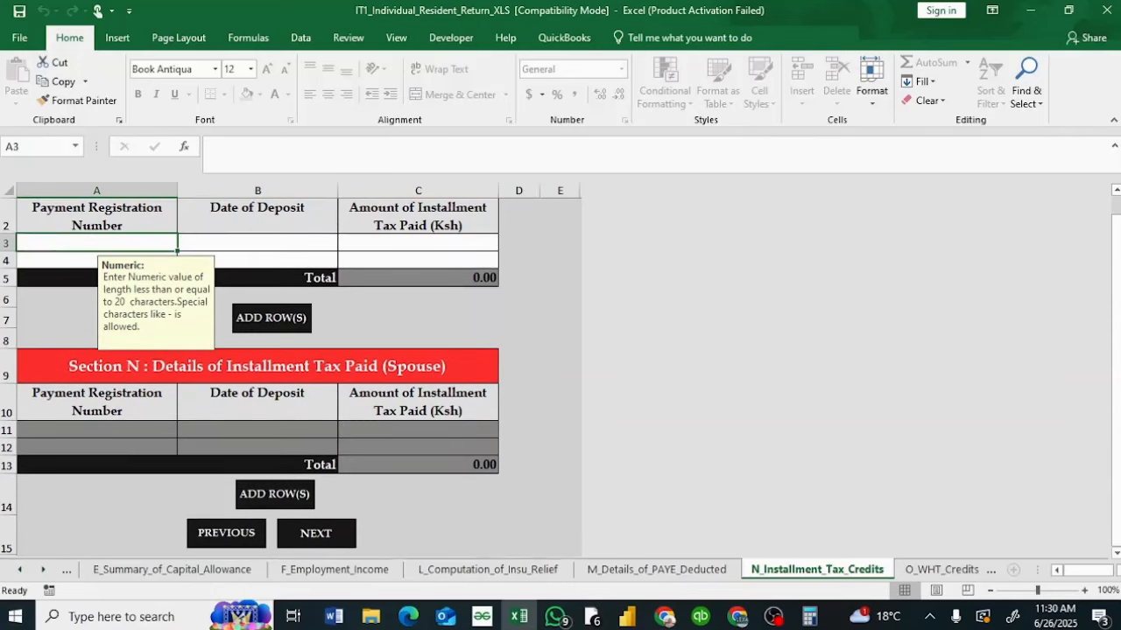
pyautogui.scroll(1, 208, 300)
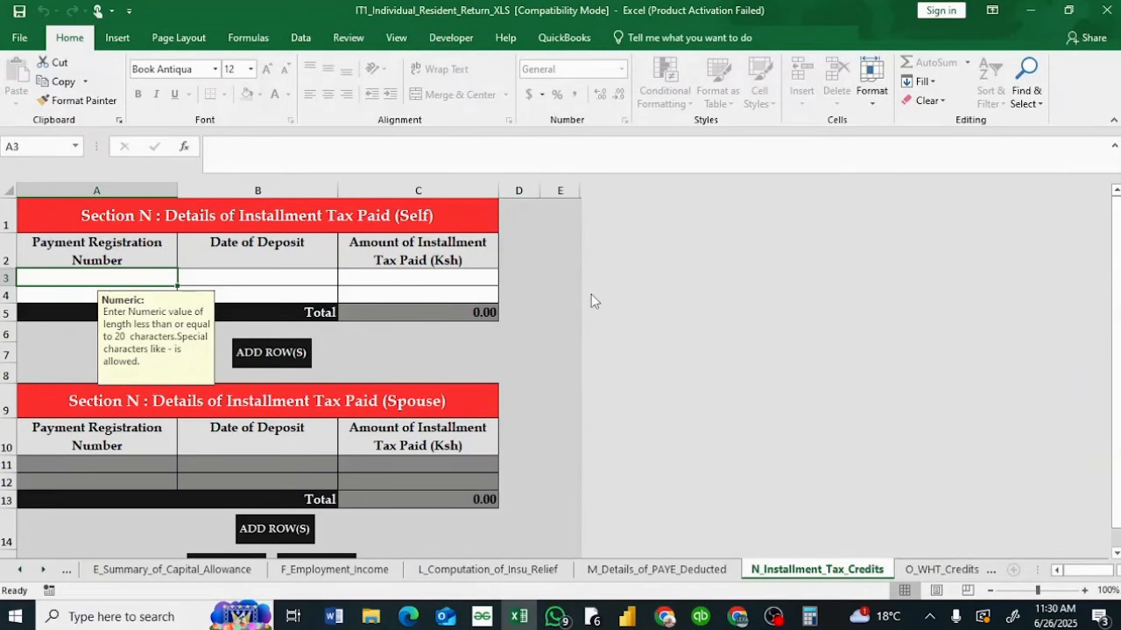
pyautogui.scroll(-3, 354, 378)
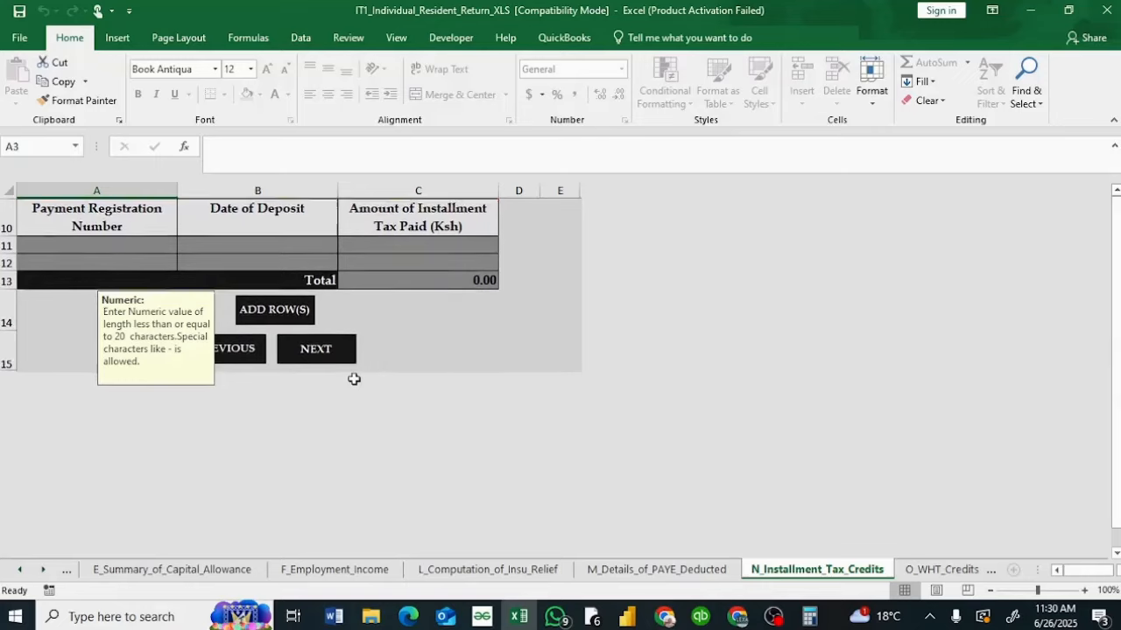
pyautogui.click(320, 349)
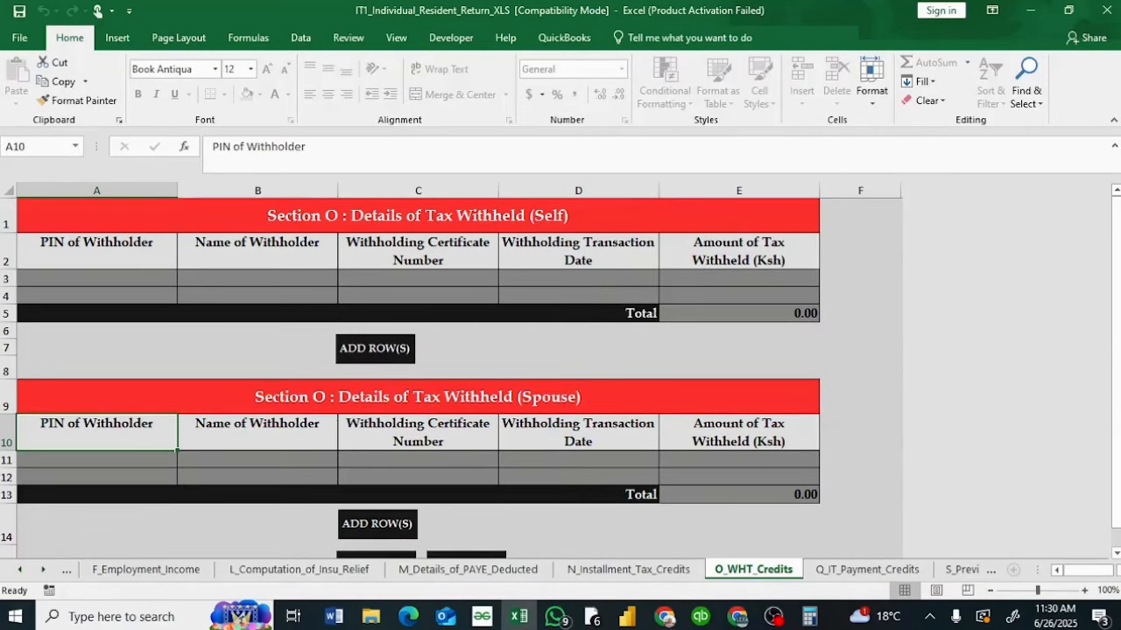
# Proceed through the O_WHT_Credits and Q_IT_Payment_Credits sheets without entries to reach S_Previous_Years_Losses
pyautogui.scroll(-3, 465, 407)
pyautogui.click(465, 408)
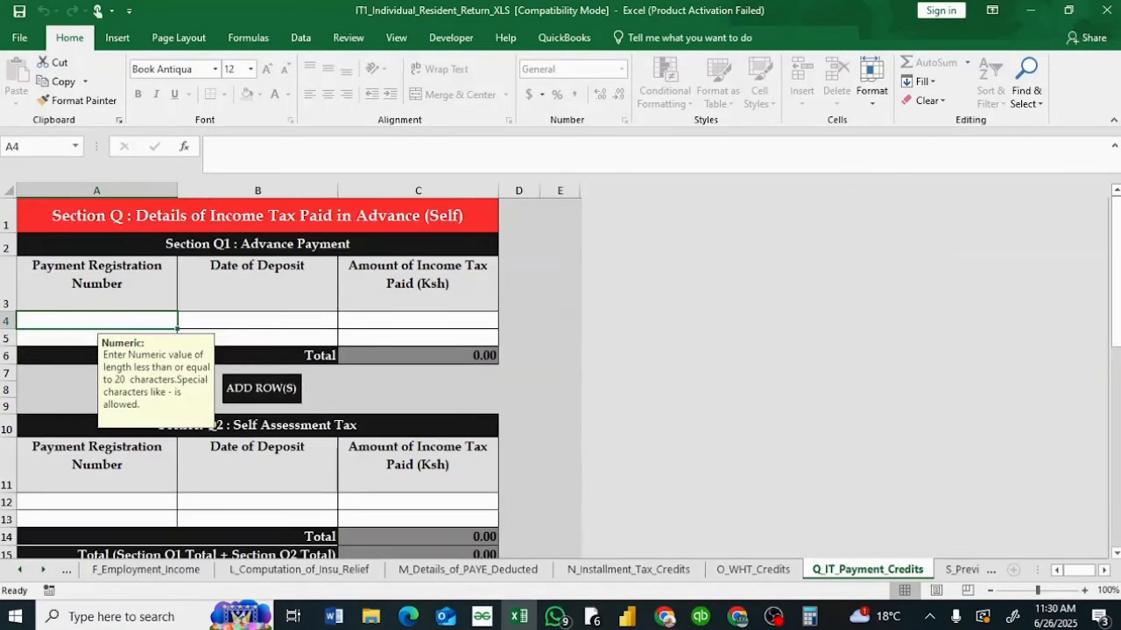
pyautogui.scroll(-3, 254, 376)
pyautogui.scroll(-2, 311, 425)
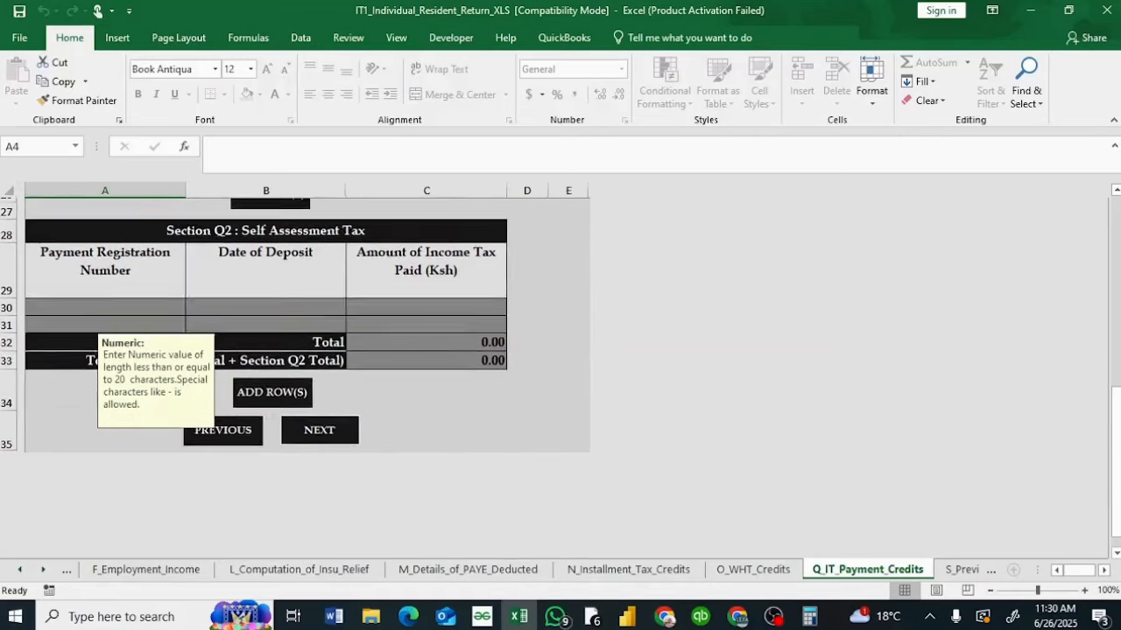
pyautogui.click(311, 425)
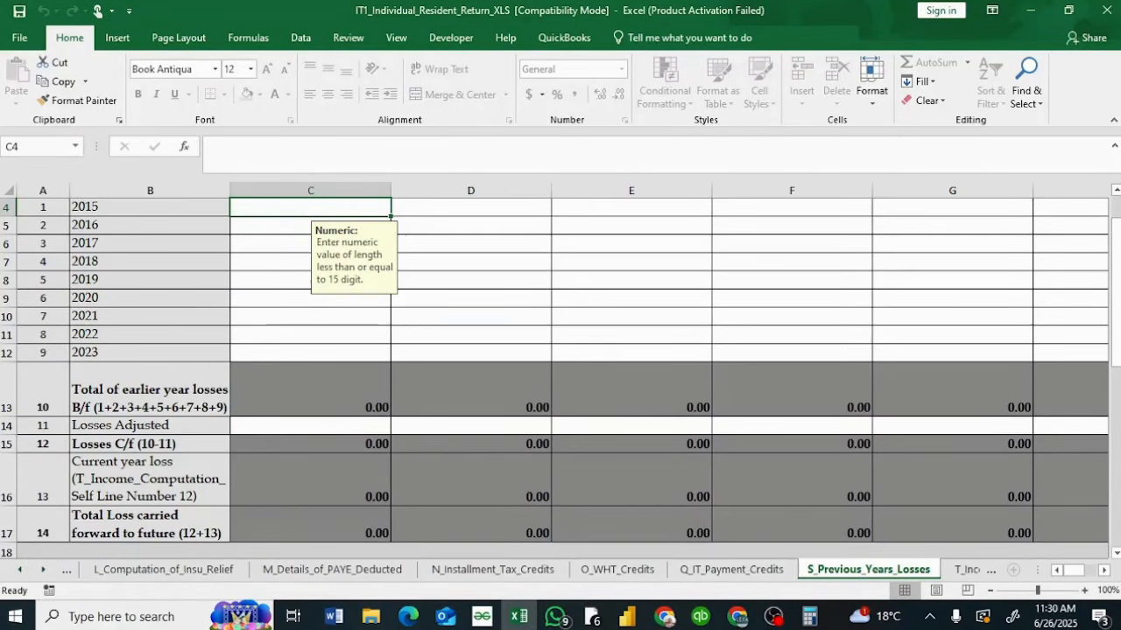
# Proceed through S_Previous_Years_Losses and T_Income_Computation_Self without entries to reach the T_Tax_Computation sheet
pyautogui.scroll(-10, 560, 377)
pyautogui.scroll(-1, 560, 351)
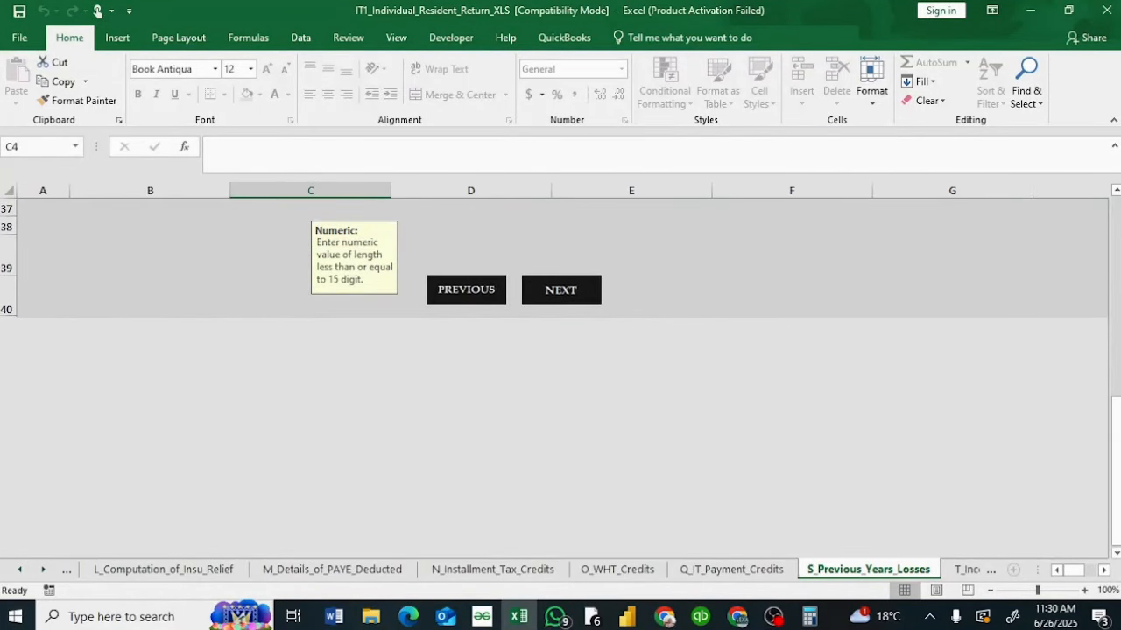
pyautogui.click(578, 290)
pyautogui.scroll(-6, 560, 376)
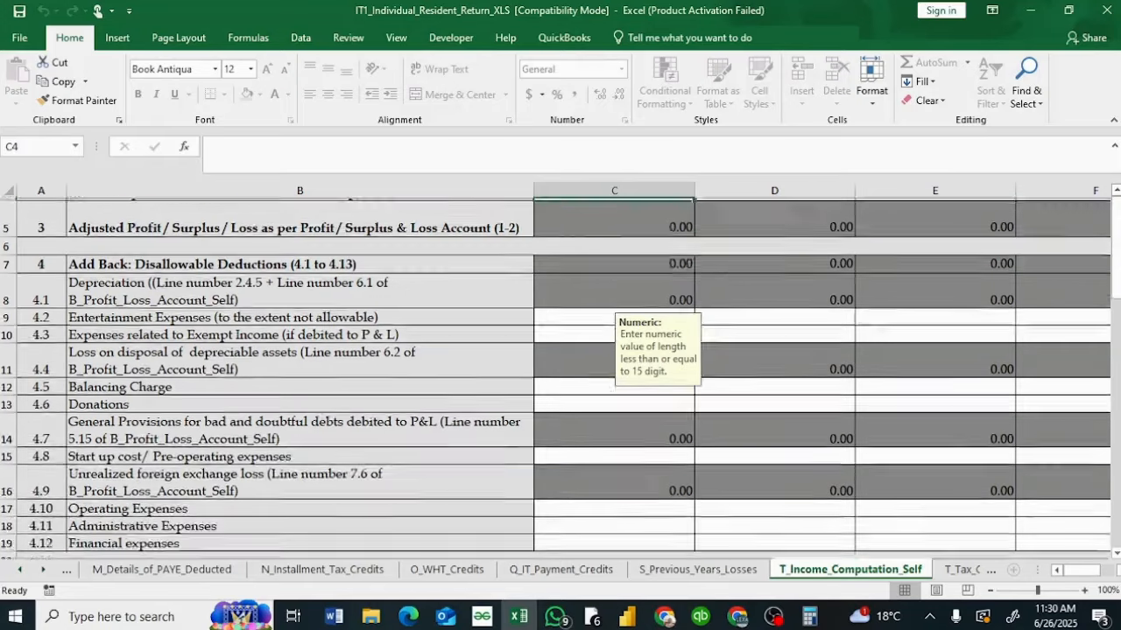
pyautogui.scroll(-11, 560, 377)
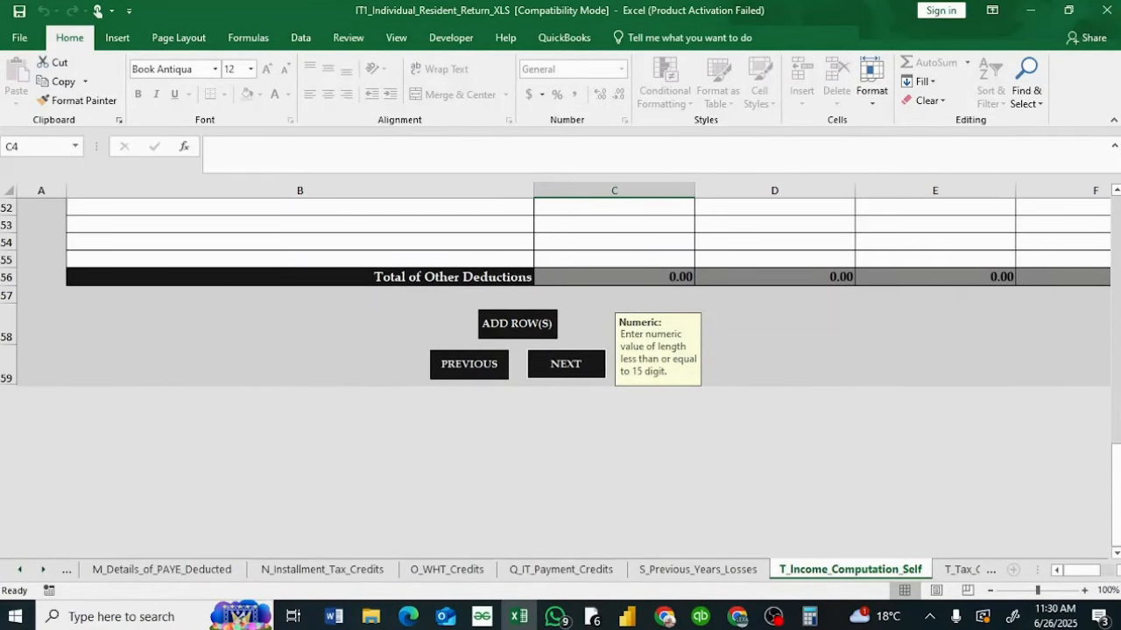
pyautogui.click(565, 363)
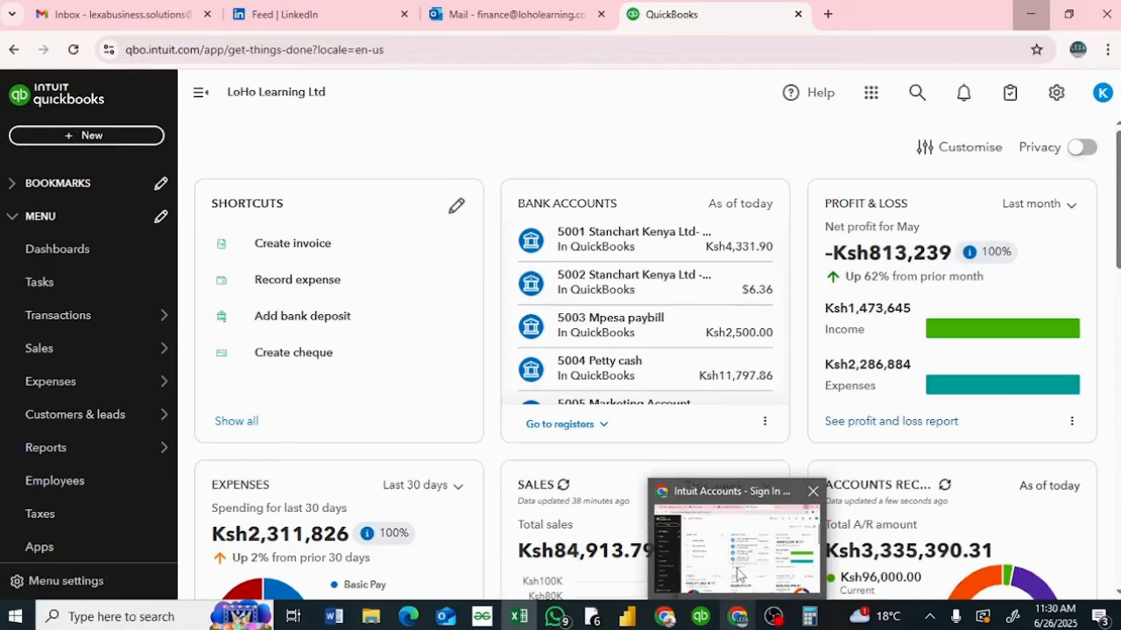
# Look up the total retirement contribution on P9A (1).pdf in Chrome and enter 2826 as the Defined / Pension Contribution for self in Excel
pyautogui.moveTo(665, 618)
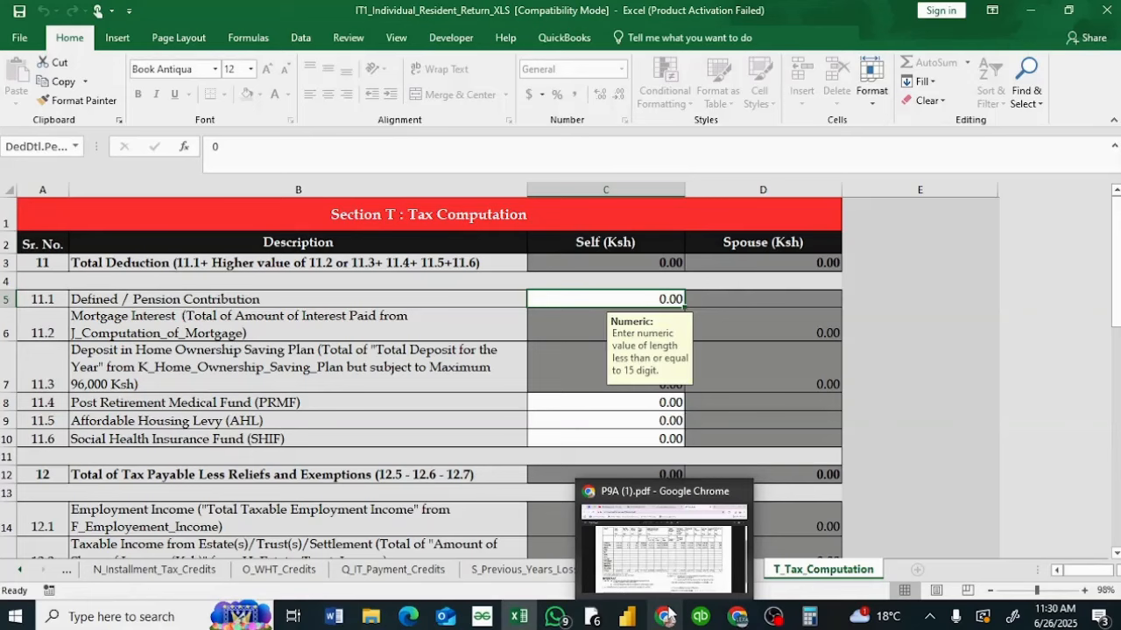
pyautogui.click(665, 547)
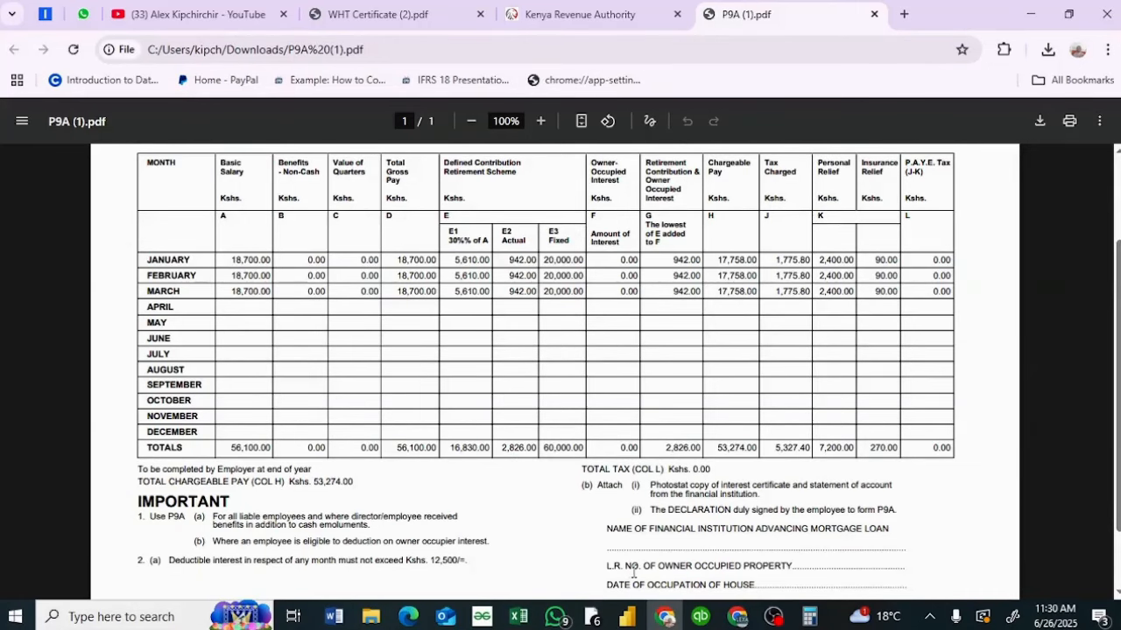
pyautogui.moveTo(516, 617)
pyautogui.click(526, 565)
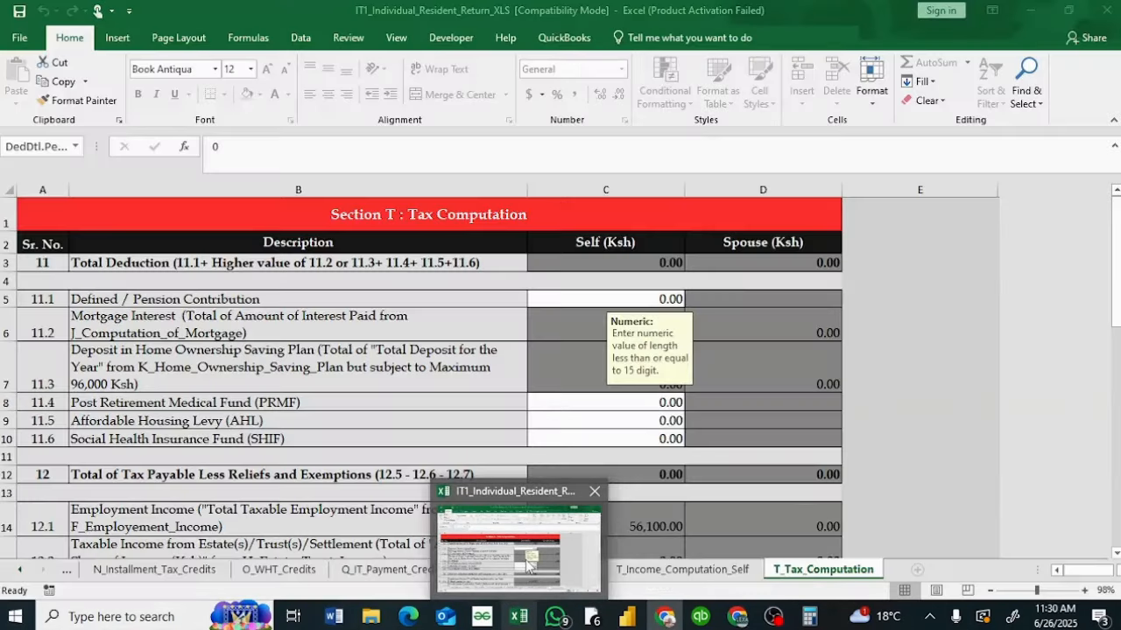
pyautogui.write('2')
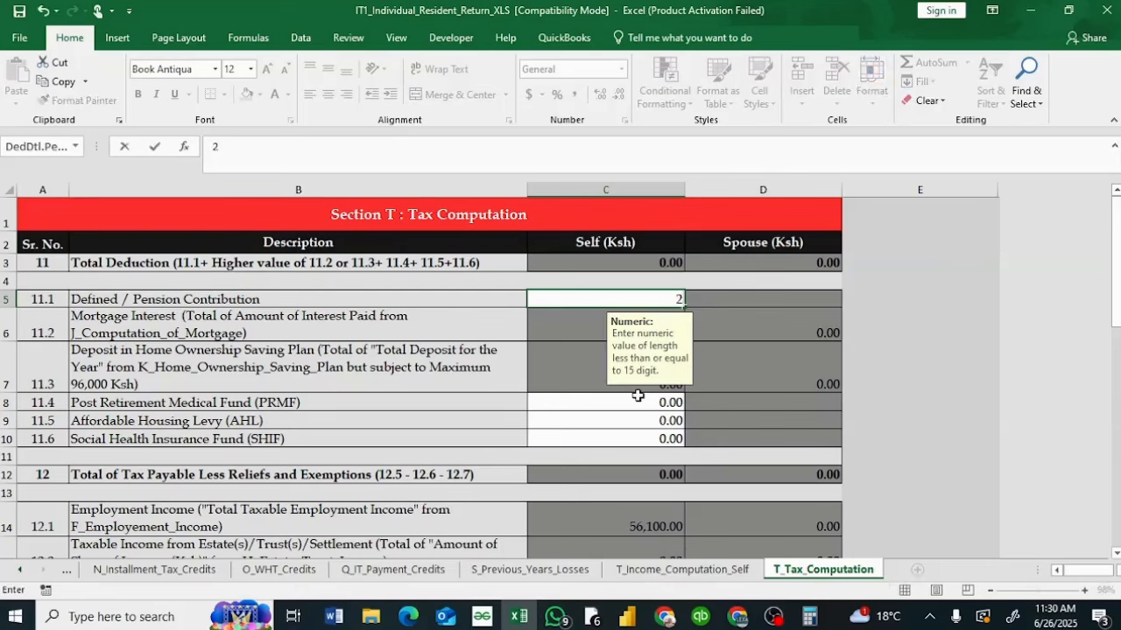
pyautogui.write('826')
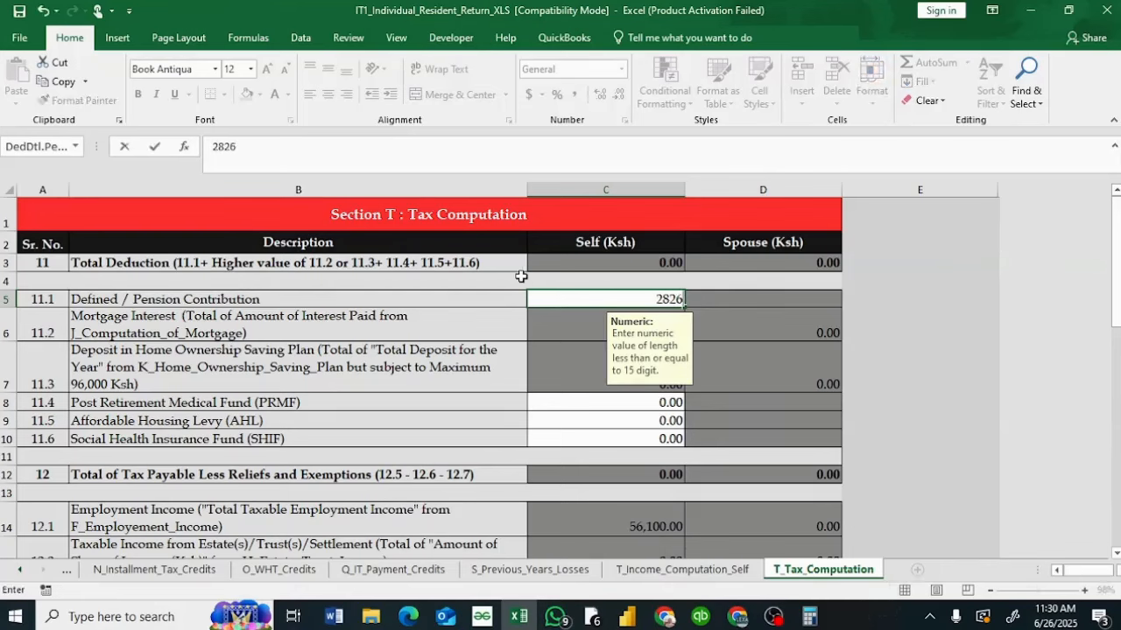
pyautogui.hotkey('ctrl', 'Return')
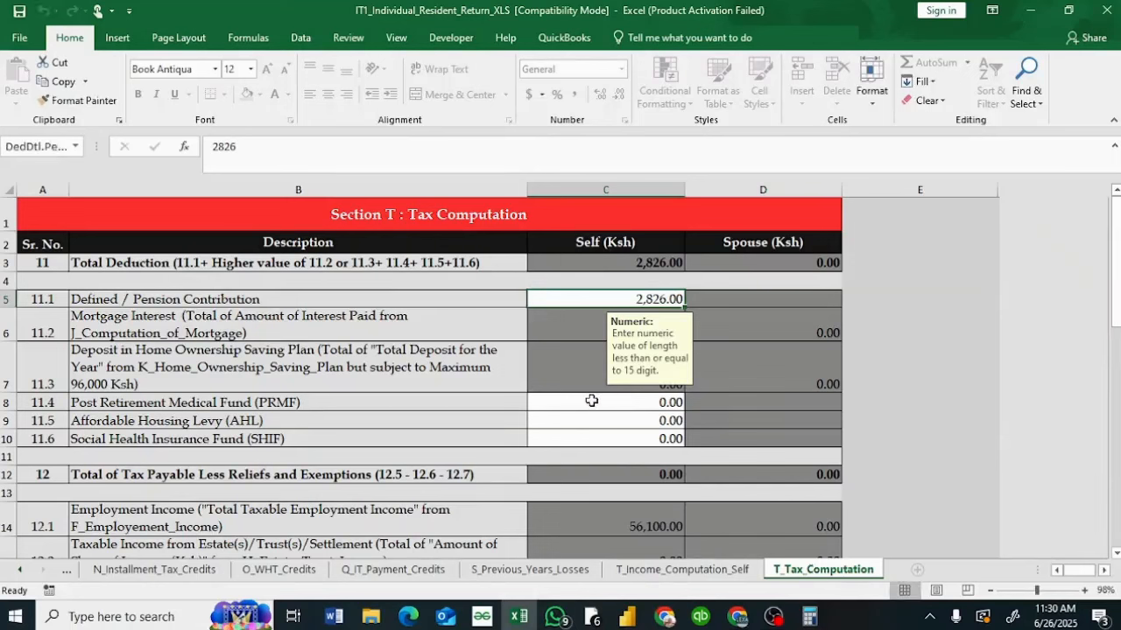
# Check the Post Retirement Medical Fund and Affordable Housing Levy deduction cells for self in Section T
pyautogui.click(585, 420)
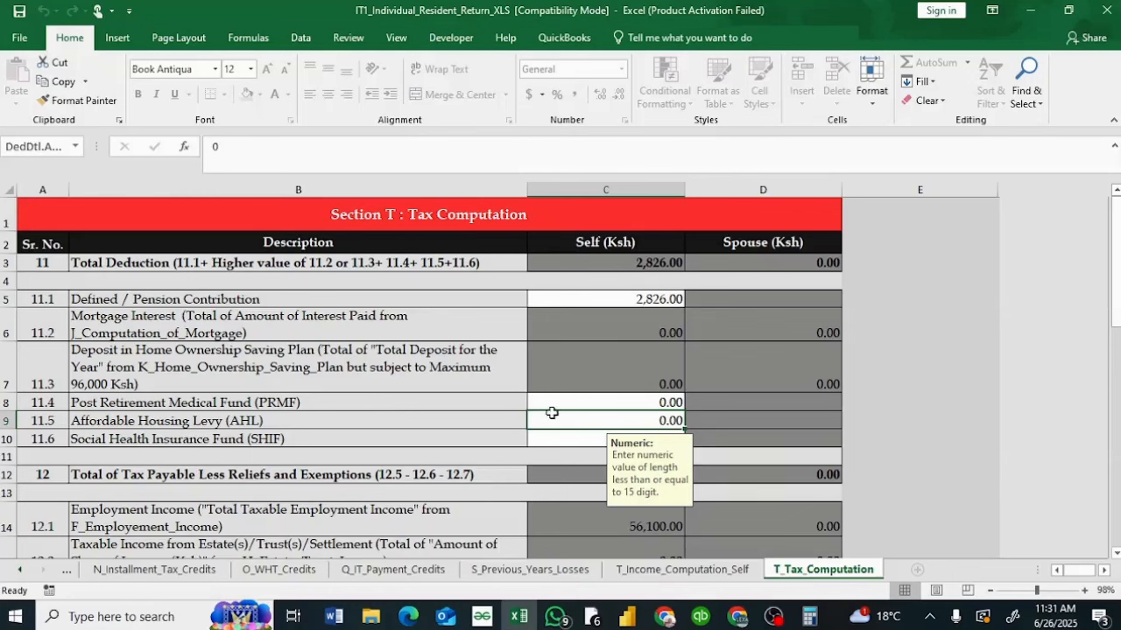
pyautogui.click(566, 402)
pyautogui.click(558, 421)
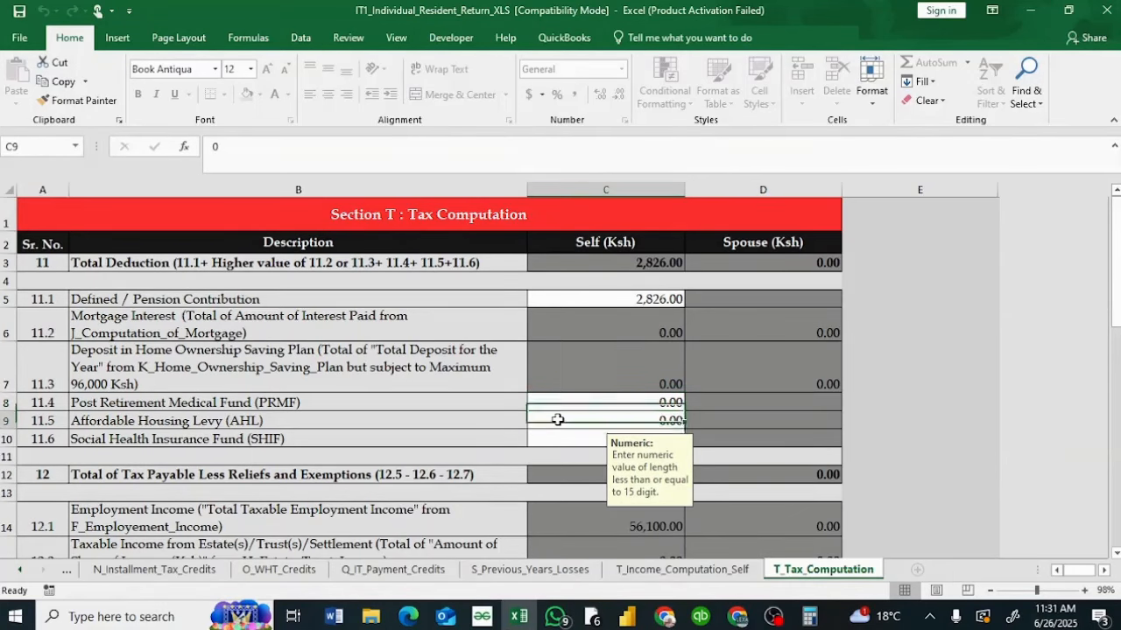
# Check the total gross pay on P9A (1).pdf in Chrome, and return to the tax return in Excel
pyautogui.moveTo(667, 613)
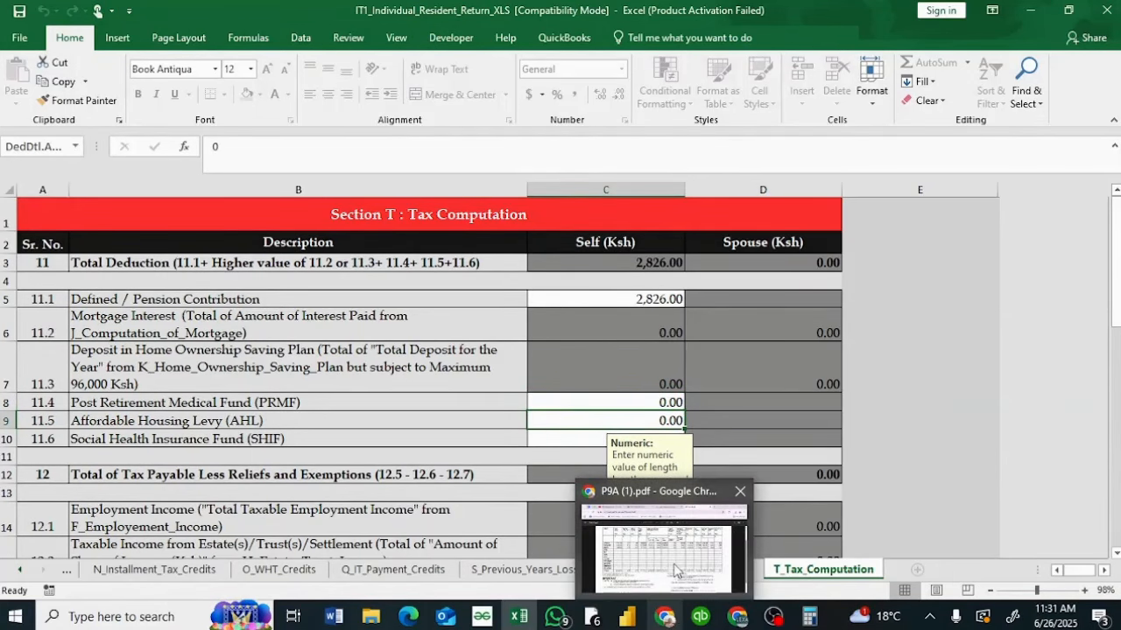
pyautogui.click(676, 567)
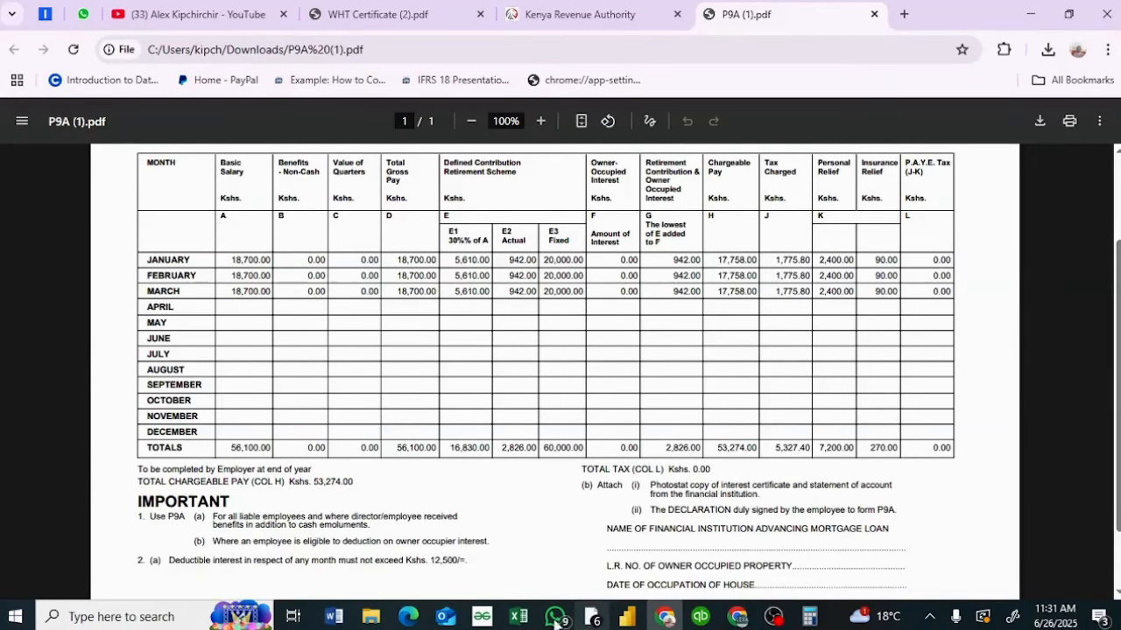
pyautogui.moveTo(523, 618)
pyautogui.click(523, 571)
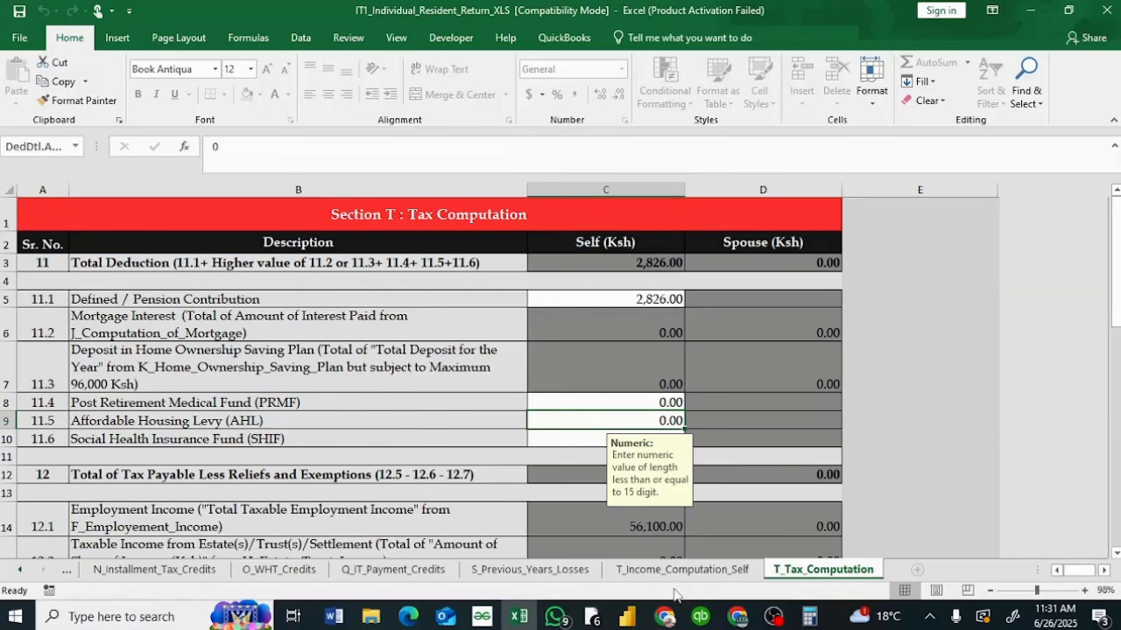
# Switch to Calculator, clear the previous calculation and multiply the 1.5 levy rate by the total pay of 56100
pyautogui.moveTo(810, 614)
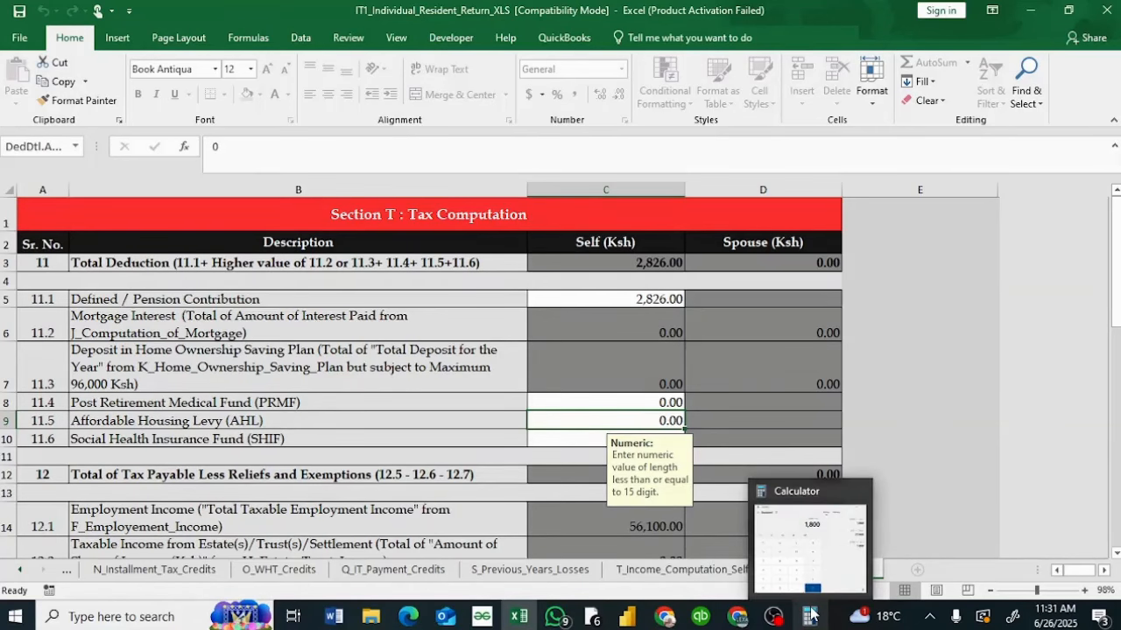
pyautogui.click(792, 547)
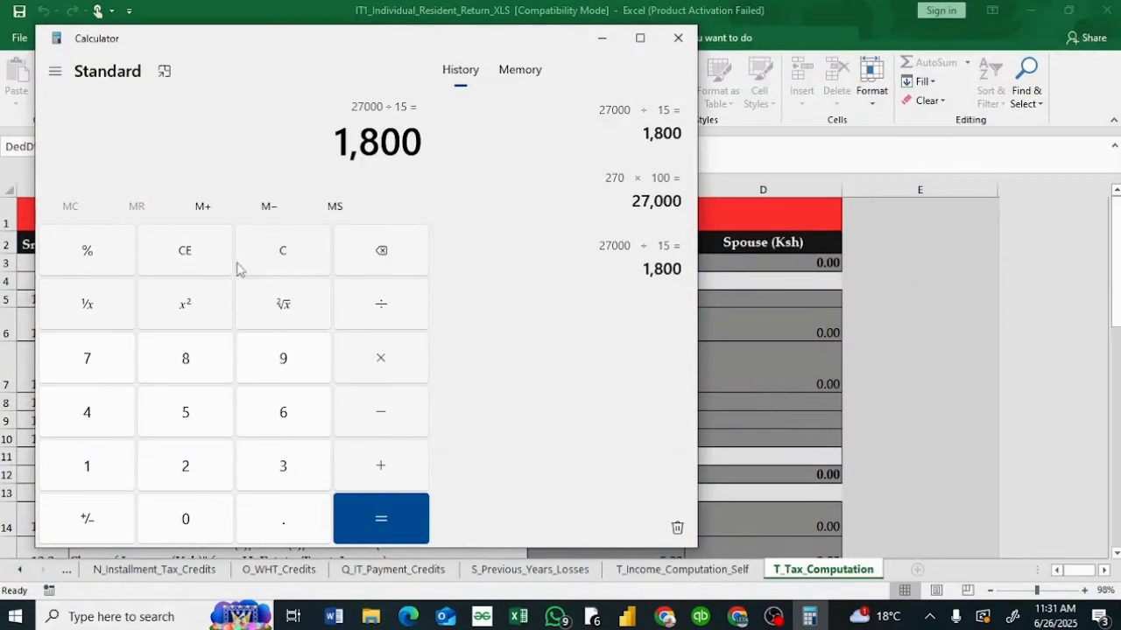
pyautogui.click(184, 255)
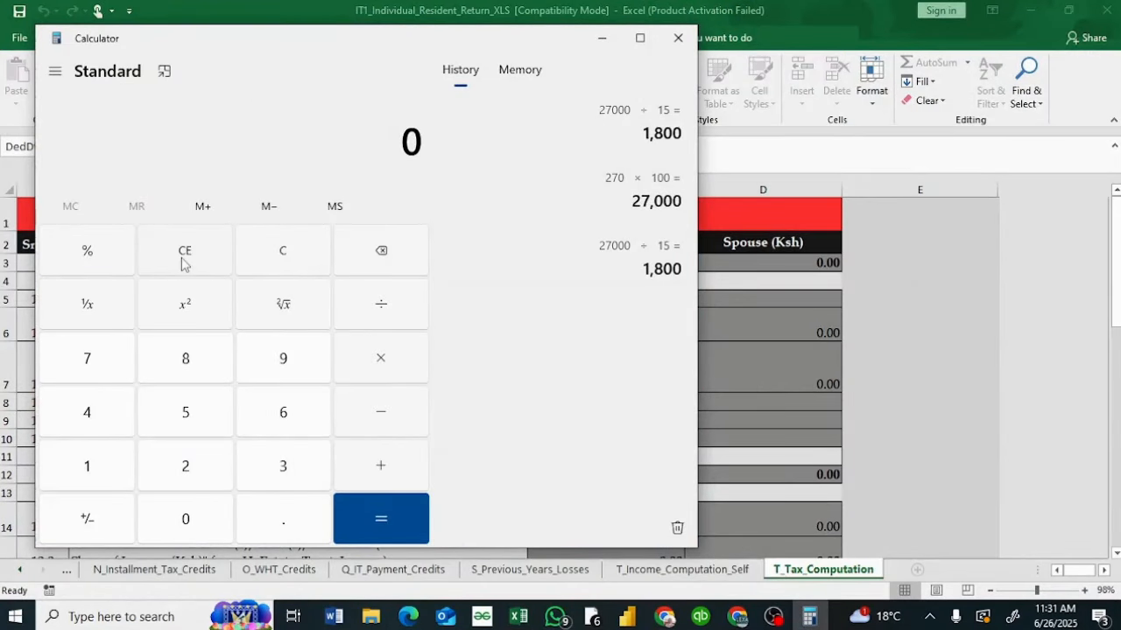
pyautogui.click(95, 473)
pyautogui.click(271, 525)
pyautogui.click(207, 417)
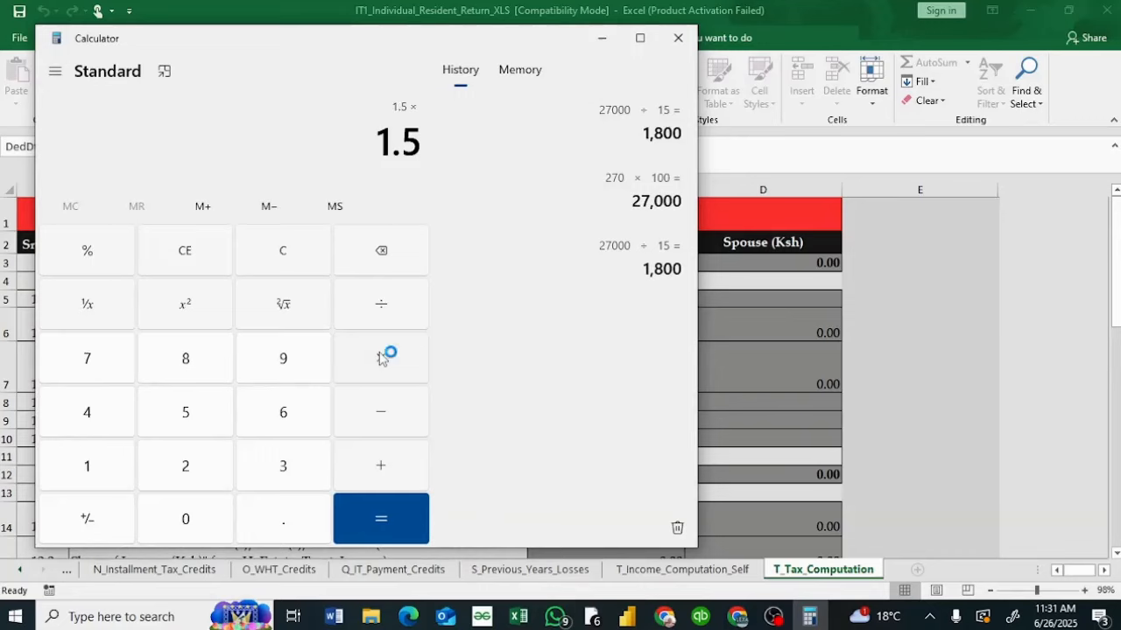
pyautogui.click(188, 412)
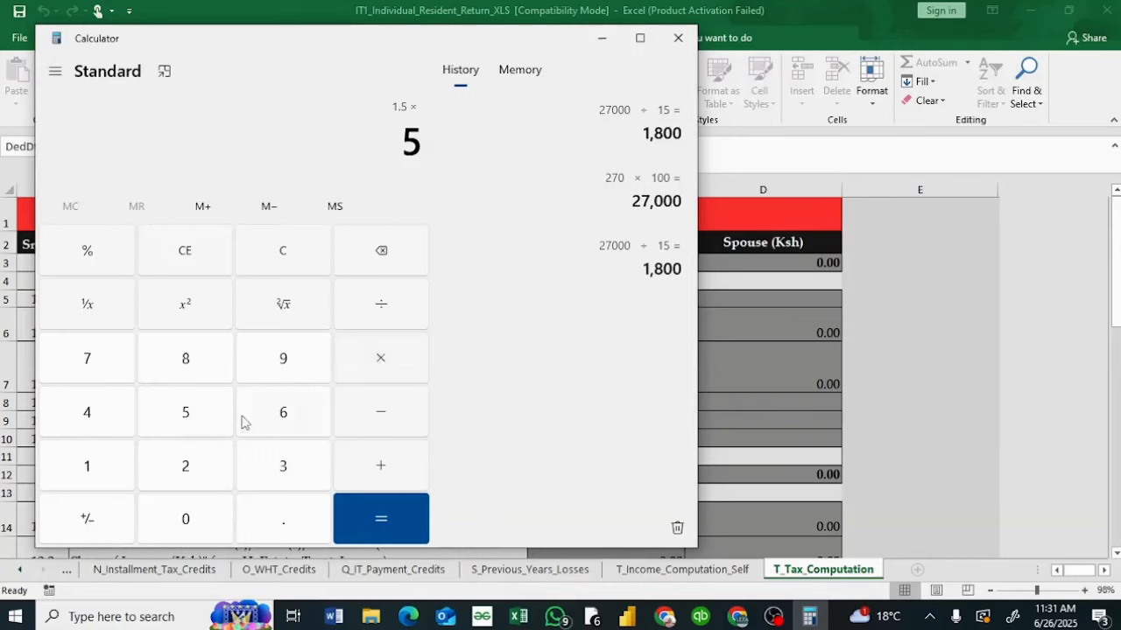
pyautogui.click(277, 414)
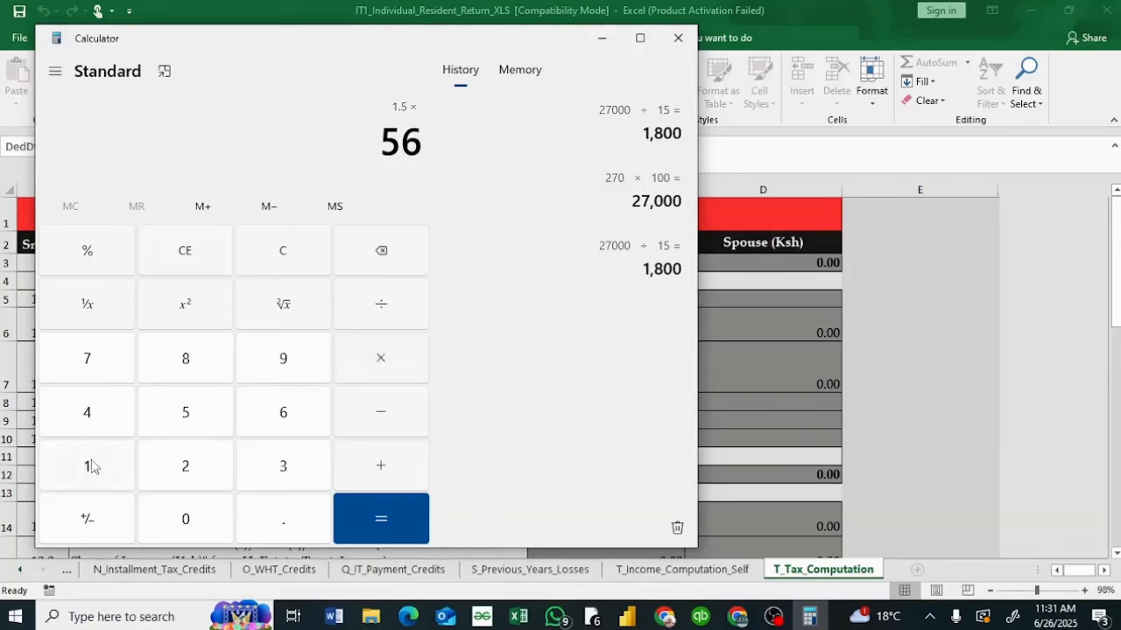
pyautogui.click(95, 466)
pyautogui.click(181, 514)
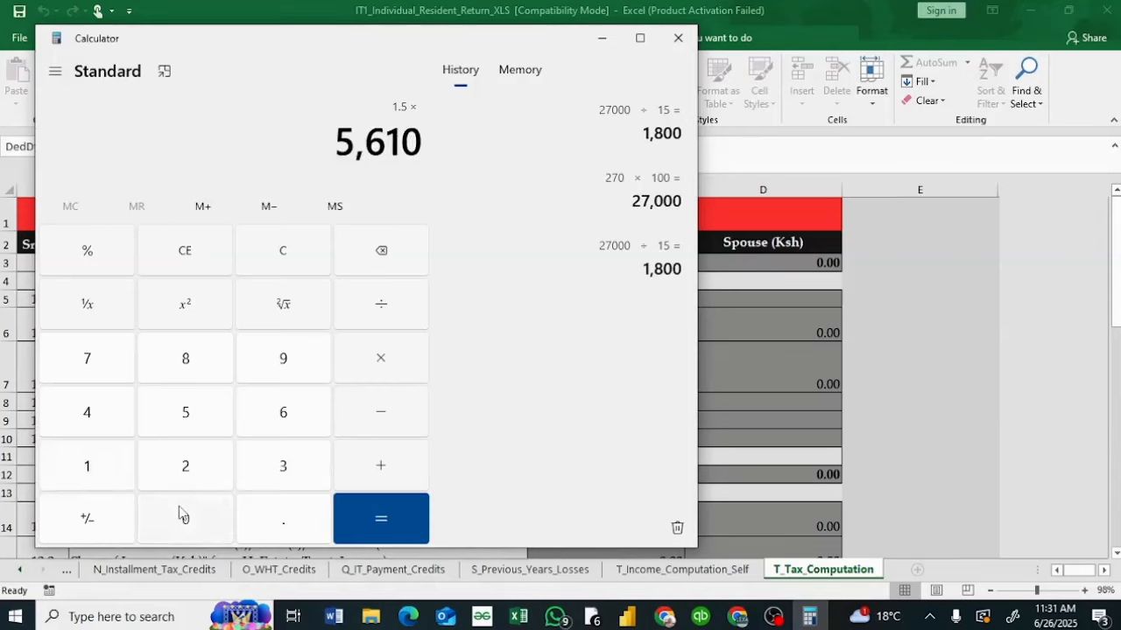
pyautogui.click(182, 514)
pyautogui.click(386, 523)
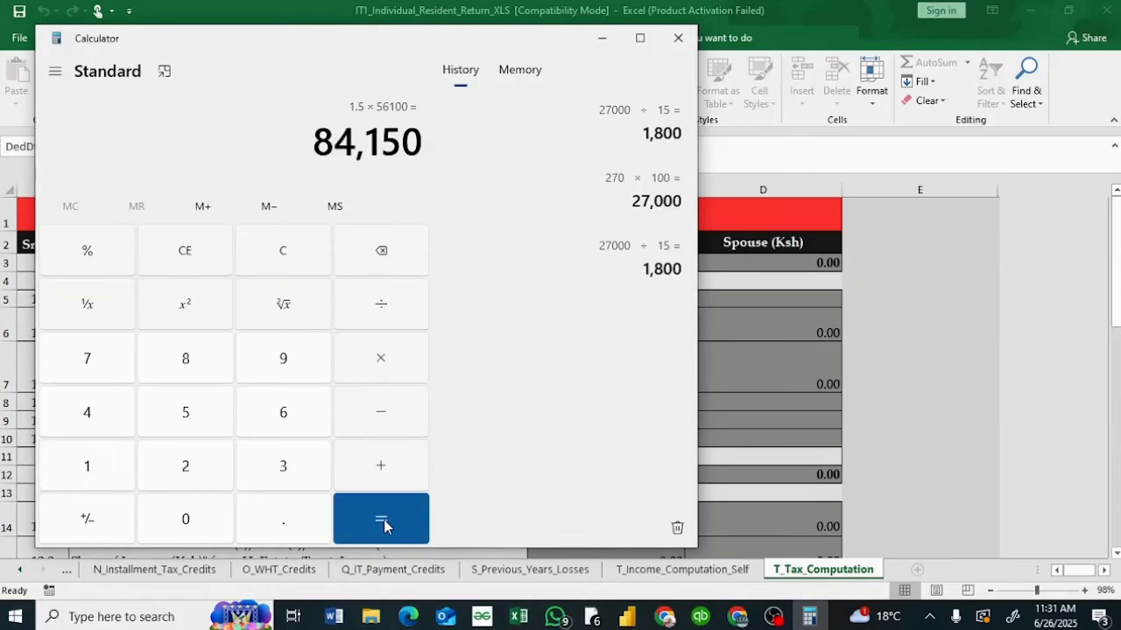
# Divide the product by 100 to get the Affordable Housing Levy amount
pyautogui.click(385, 308)
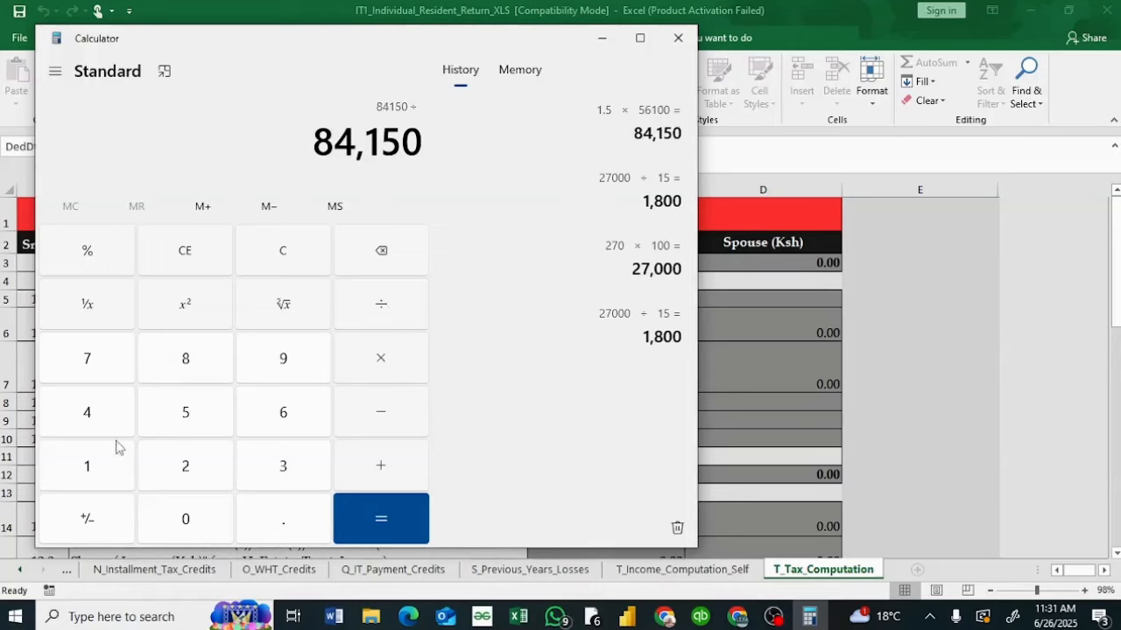
pyautogui.click(97, 469)
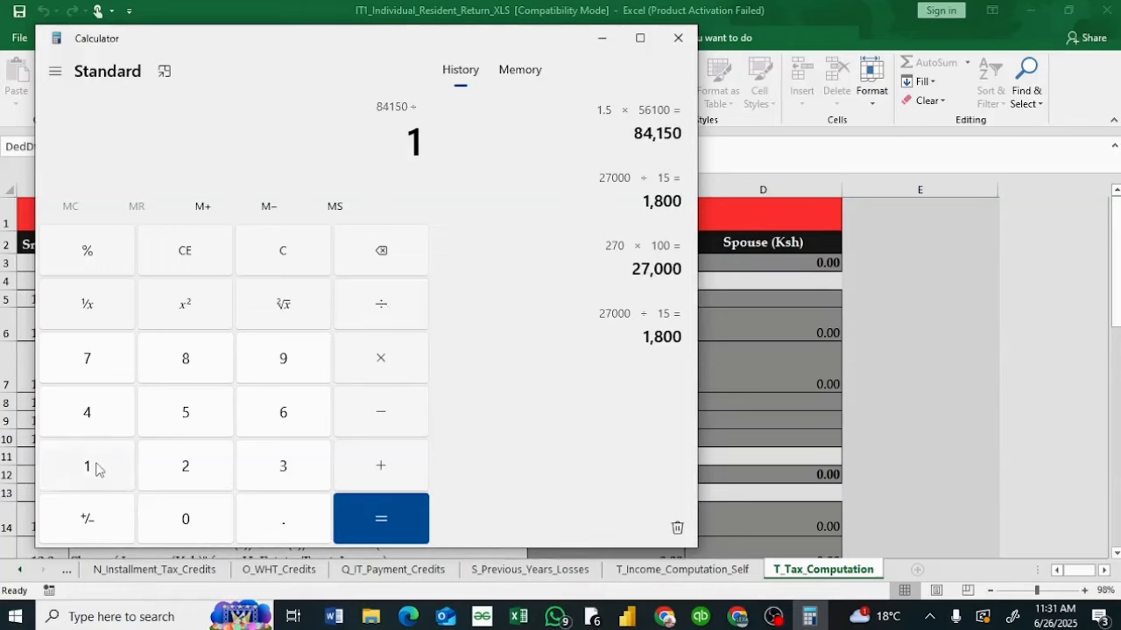
pyautogui.click(191, 523)
pyautogui.click(191, 523)
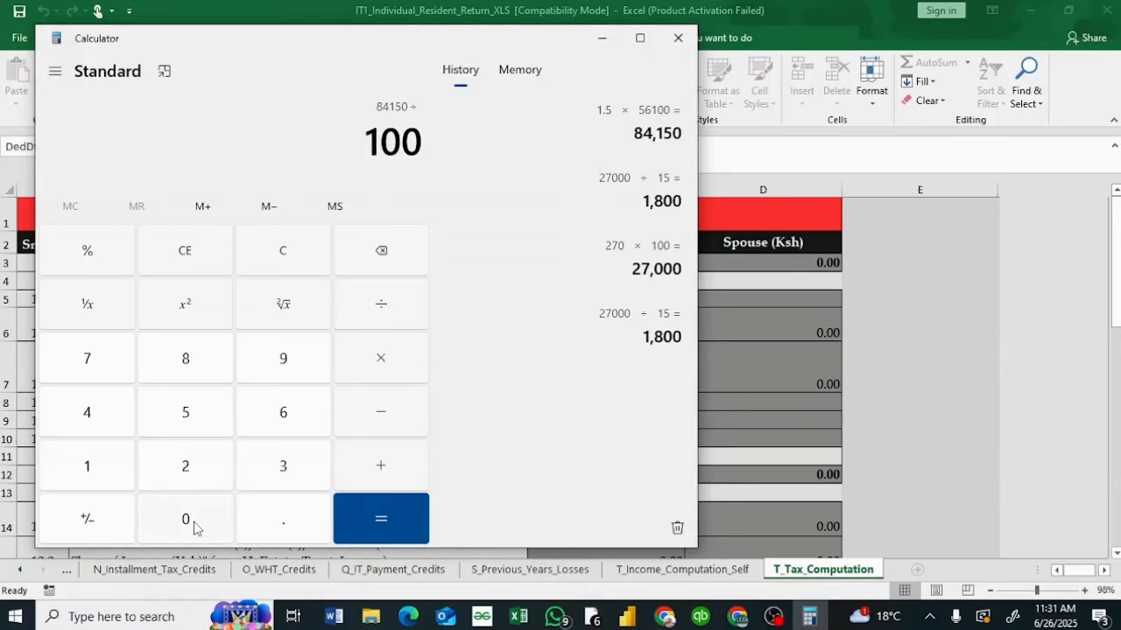
pyautogui.click(374, 524)
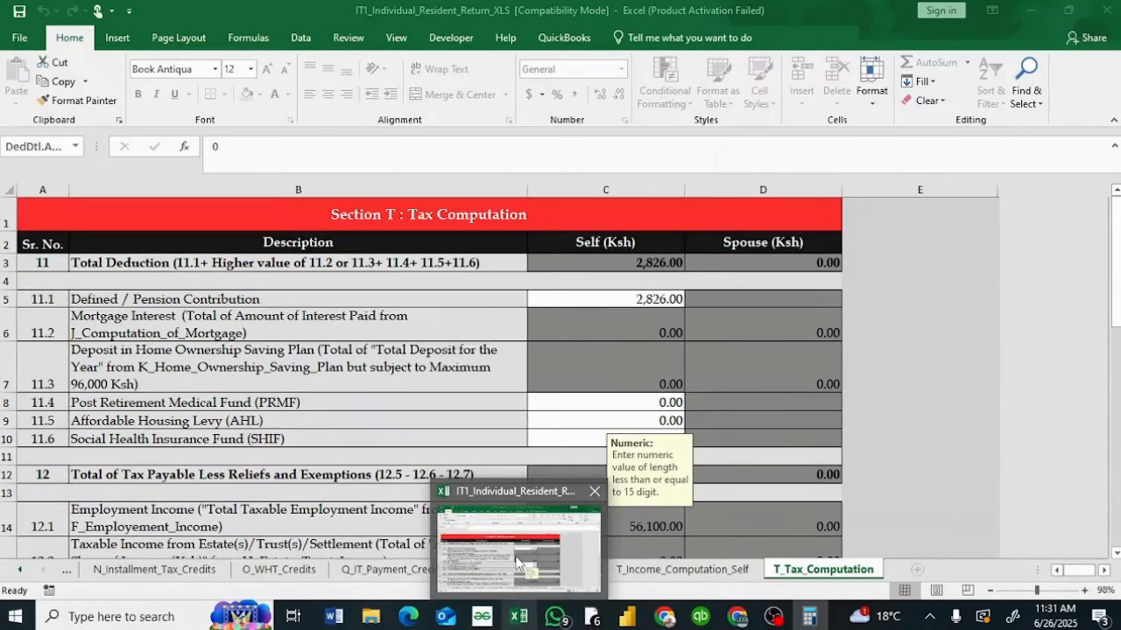
# Return to Excel and enter 841.5 as the Affordable Housing Levy (AHL) for self in Section T
pyautogui.click(560, 534)
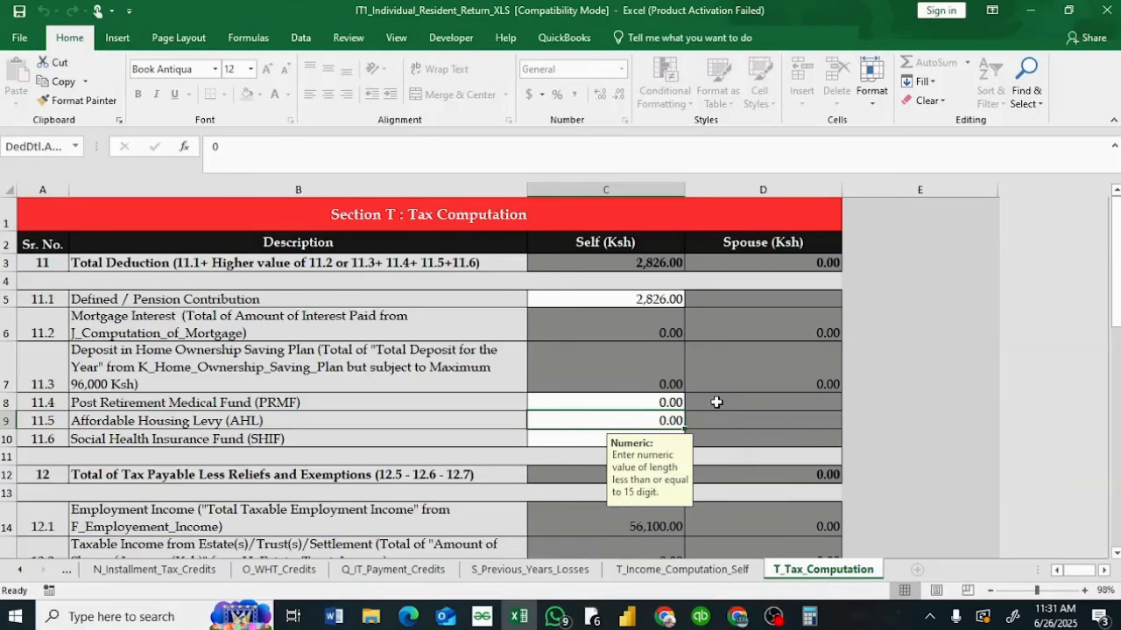
pyautogui.write('84')
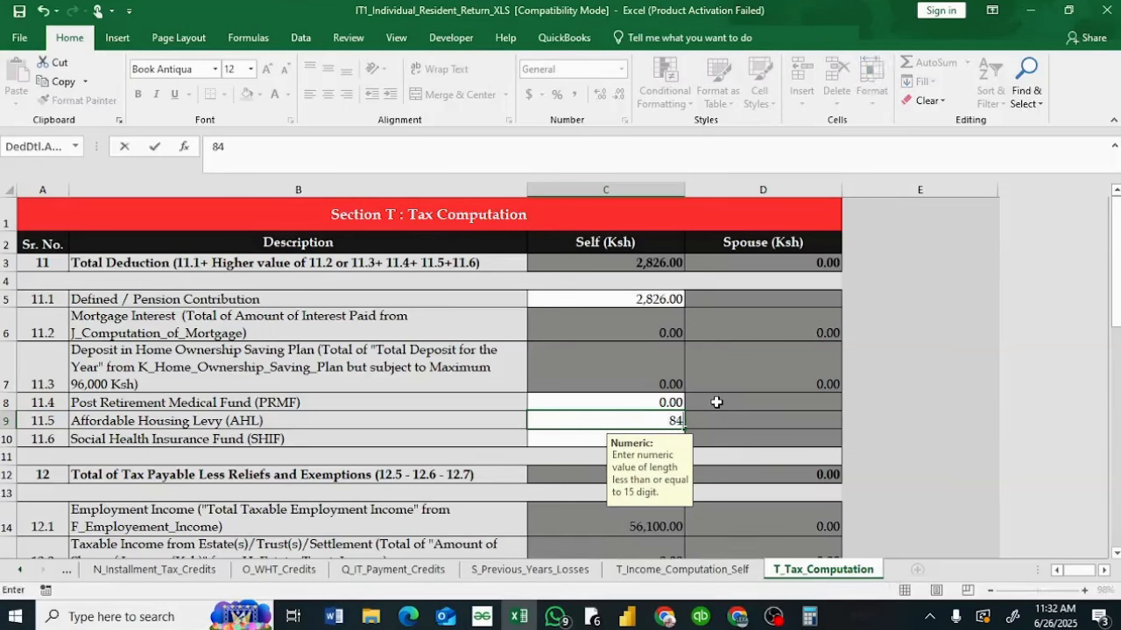
pyautogui.write('1.5')
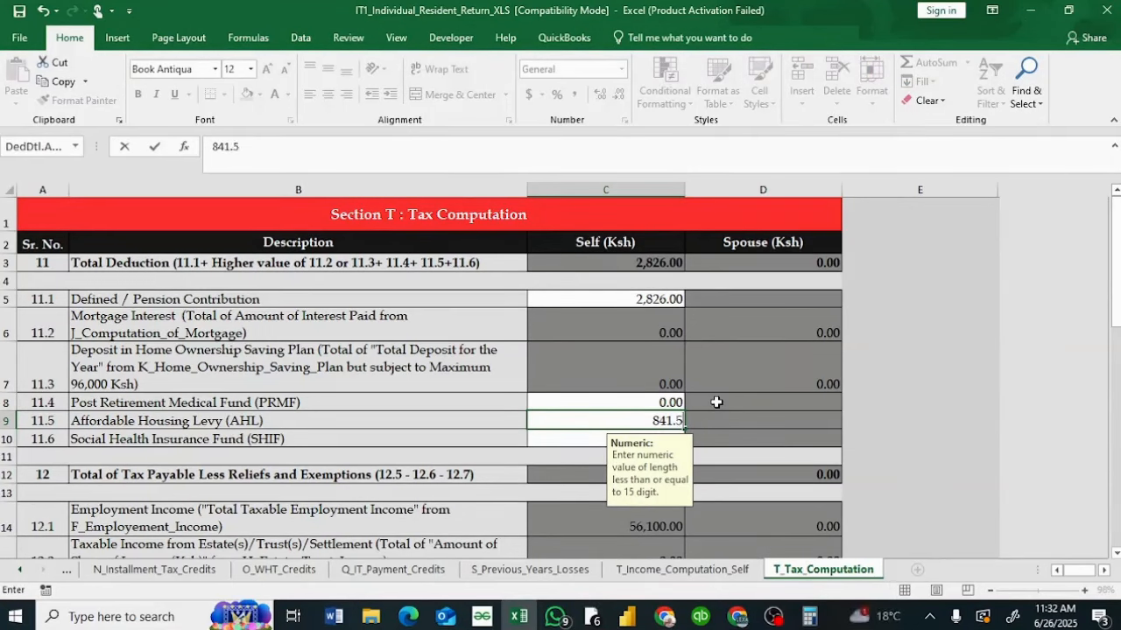
pyautogui.click(584, 436)
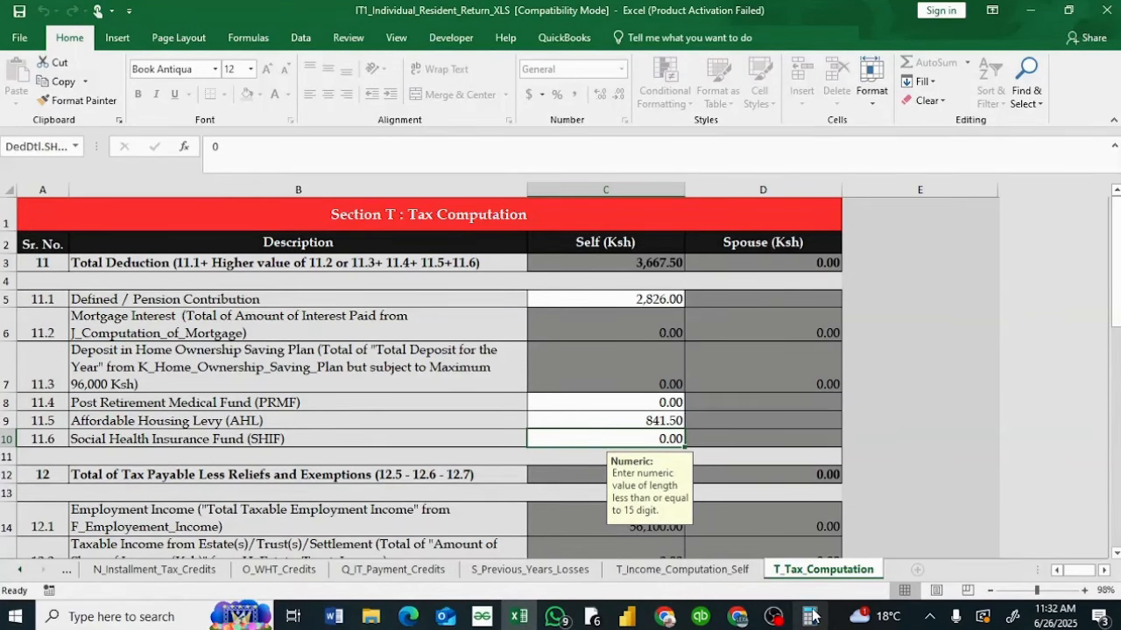
# In Calculator, work out the Social Health Insurance Fund amount as 2.75 × 56100 divided by 100
pyautogui.moveTo(813, 616)
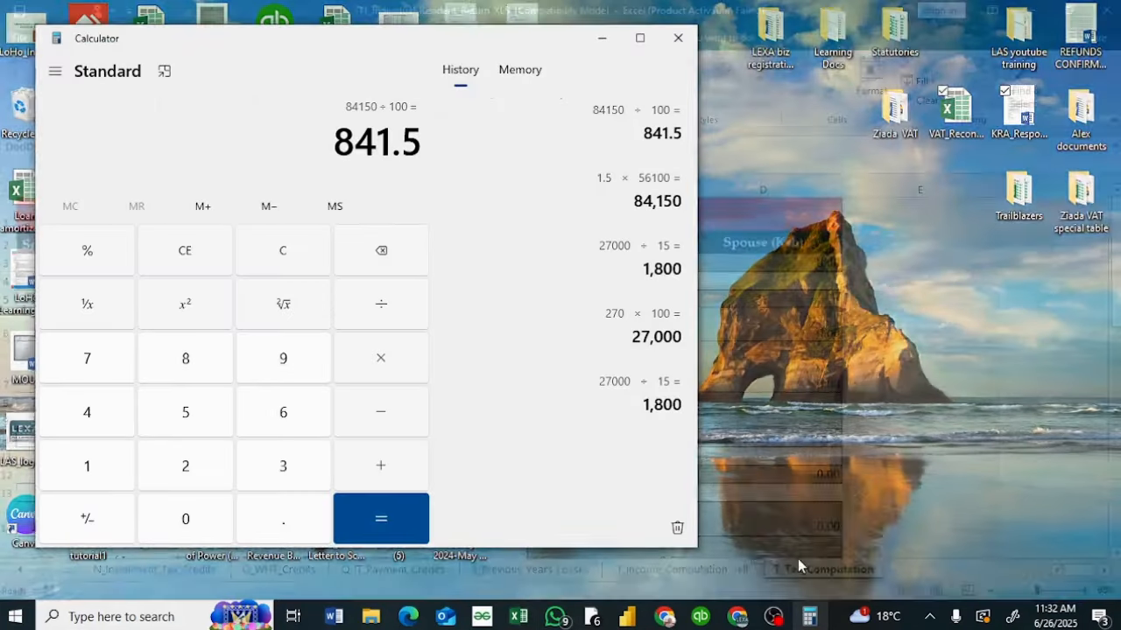
pyautogui.click(797, 558)
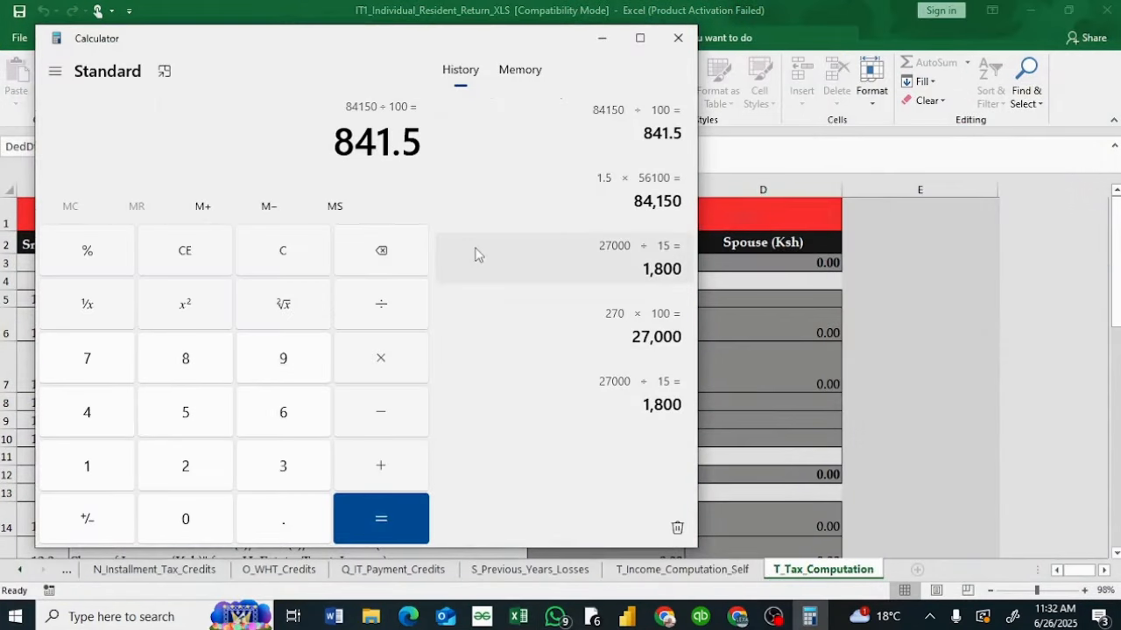
pyautogui.click(195, 249)
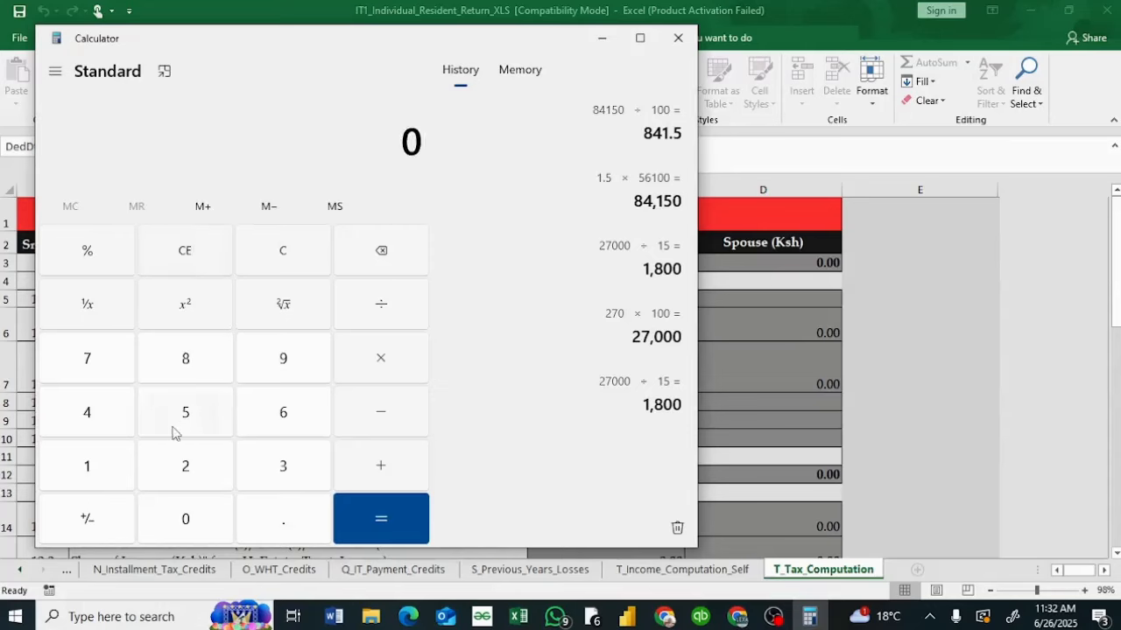
pyautogui.click(186, 457)
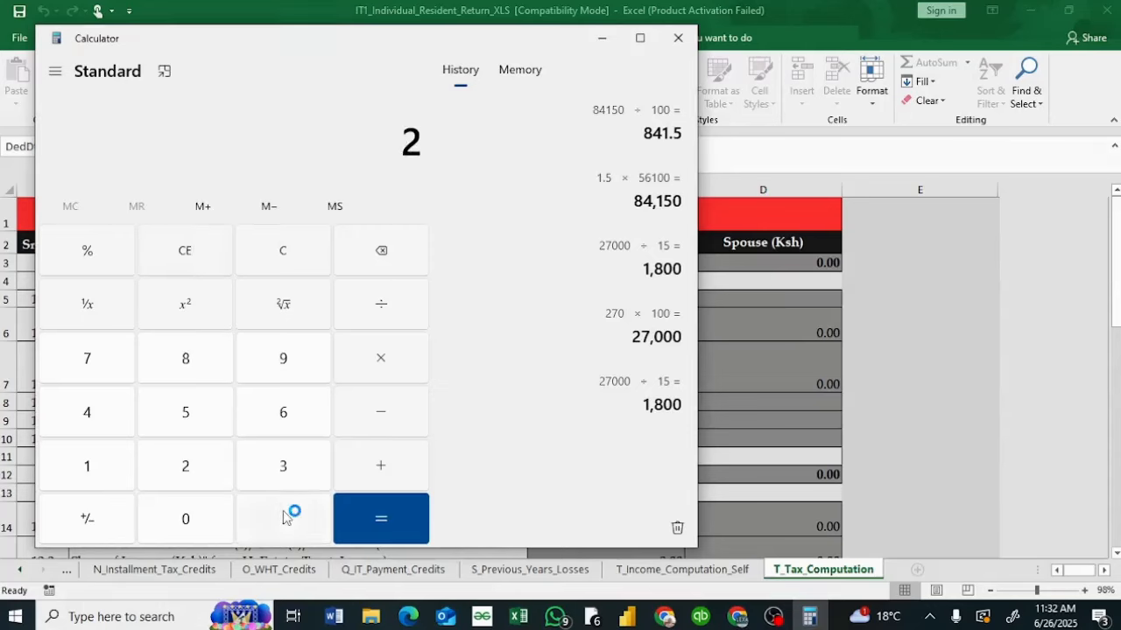
pyautogui.click(284, 511)
pyautogui.click(99, 347)
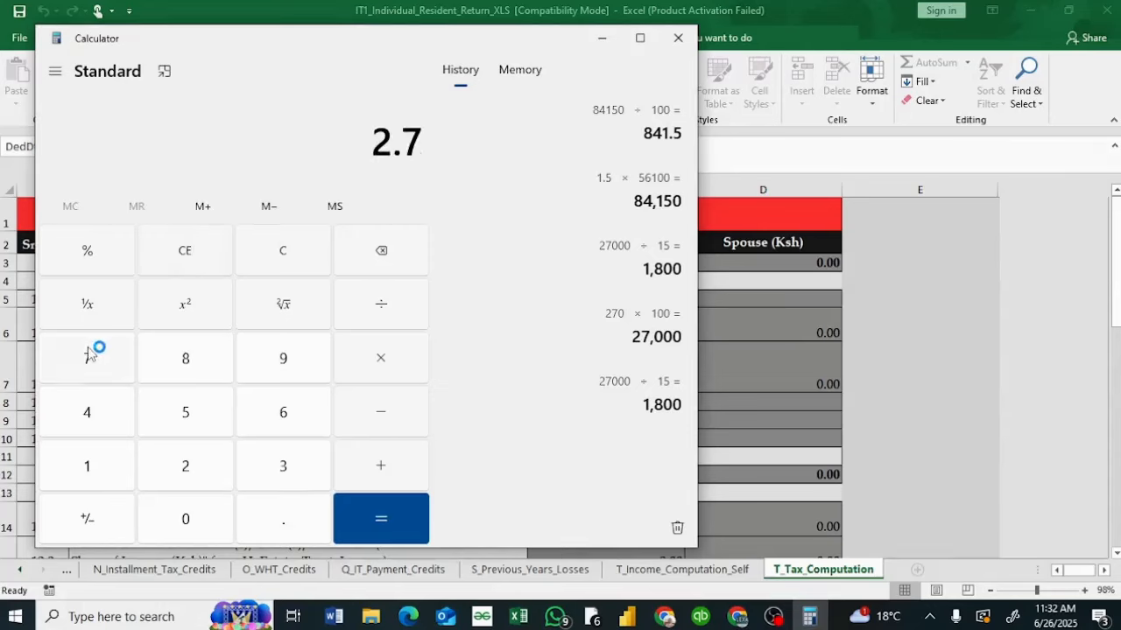
pyautogui.click(197, 412)
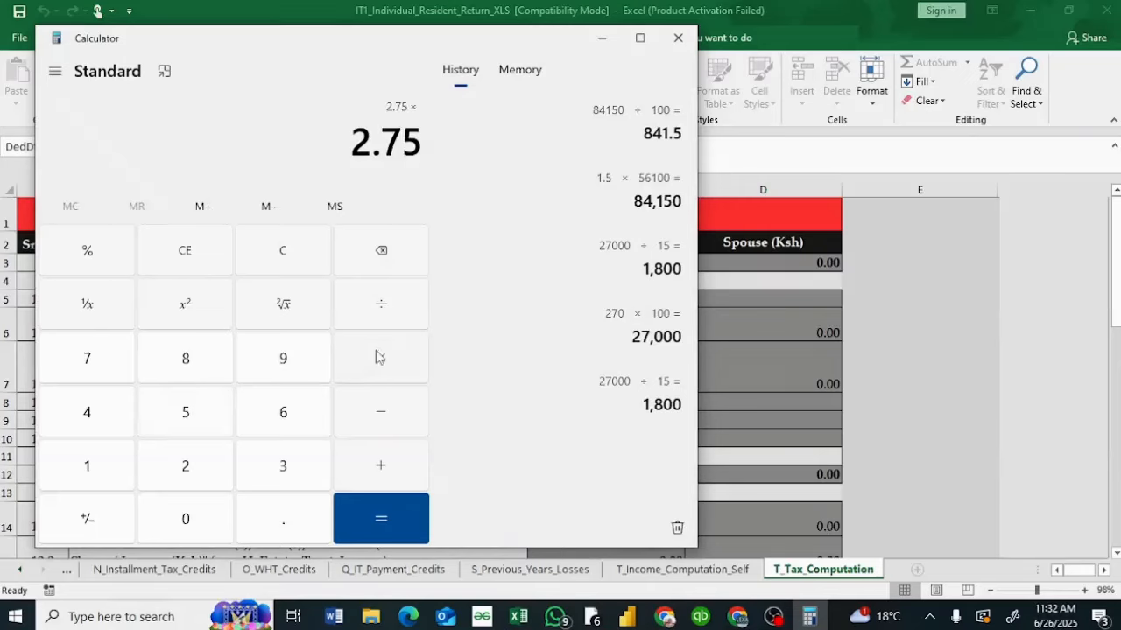
pyautogui.write('5610')
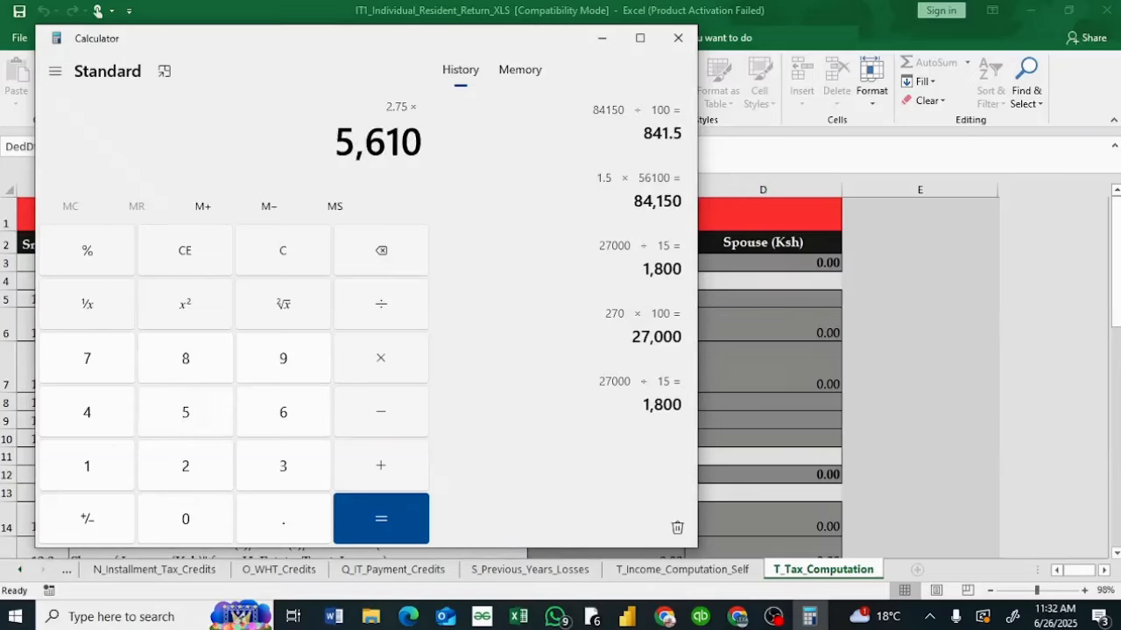
pyautogui.write('0')
pyautogui.press('Return')
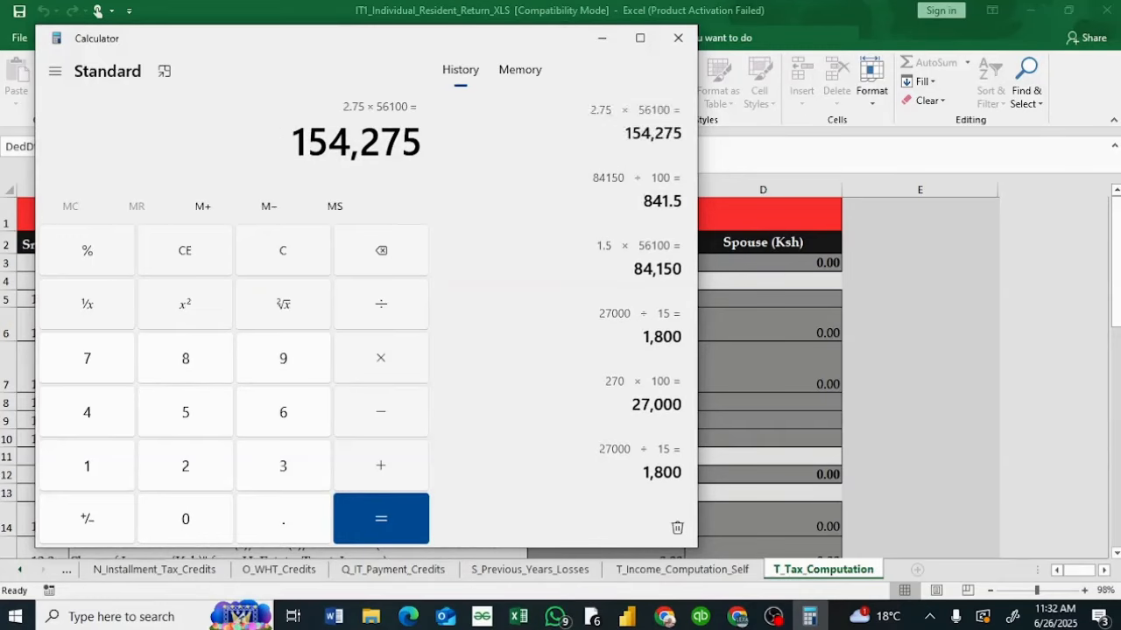
pyautogui.write('/100')
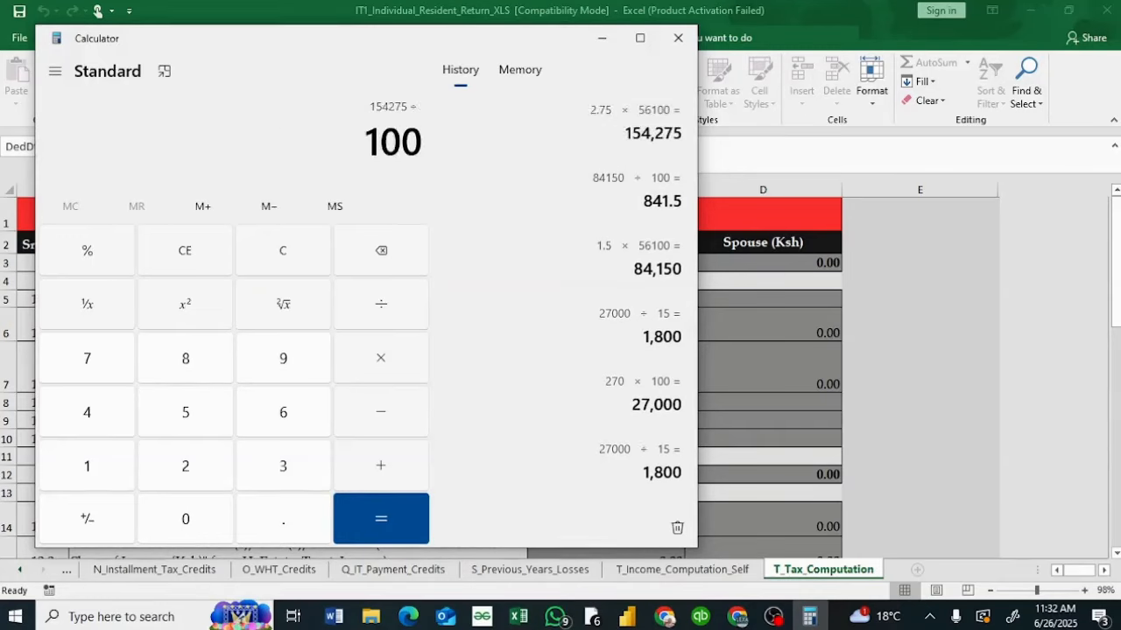
pyautogui.press('Return')
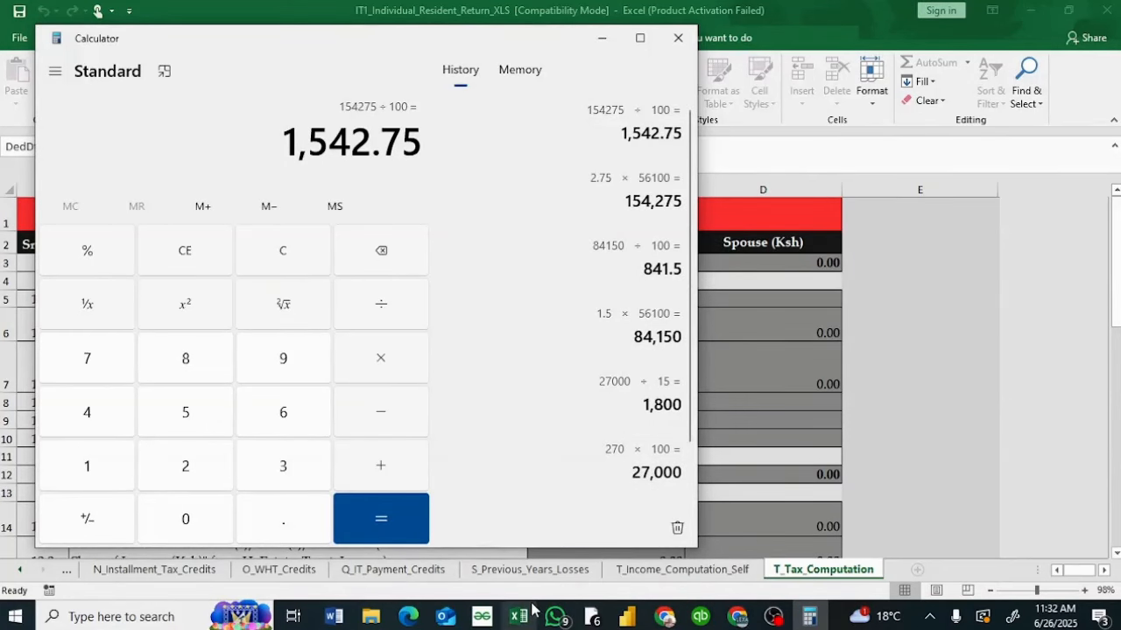
# Return to Excel and enter 1542.75 as the Social Health Insurance Fund (SHIF) deduction for self
pyautogui.moveTo(534, 610)
pyautogui.click(523, 538)
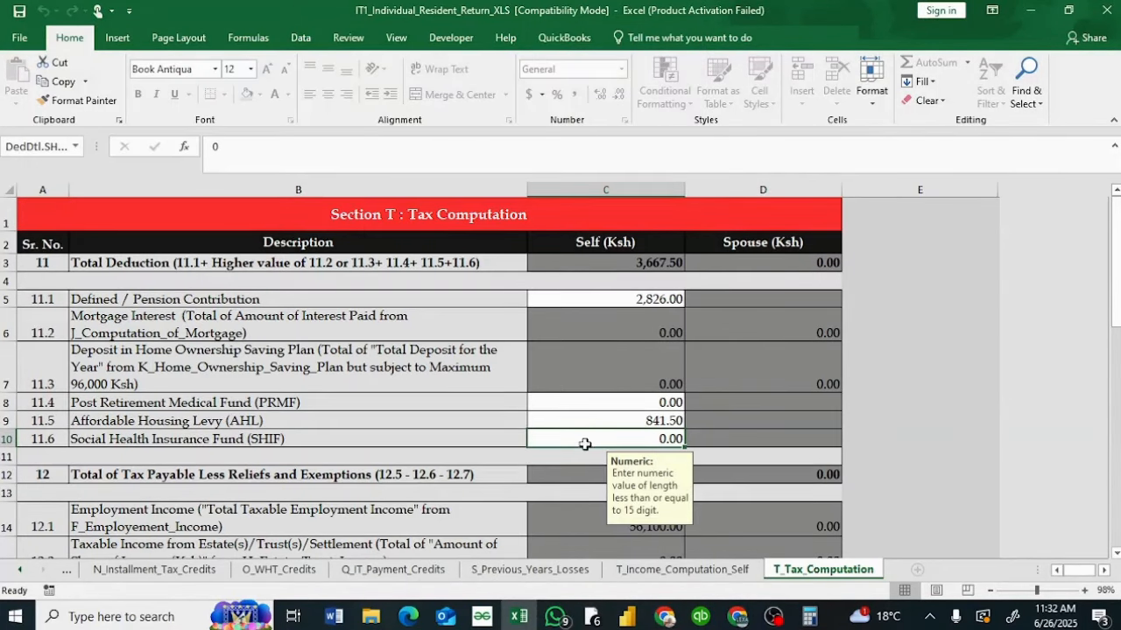
pyautogui.write('15')
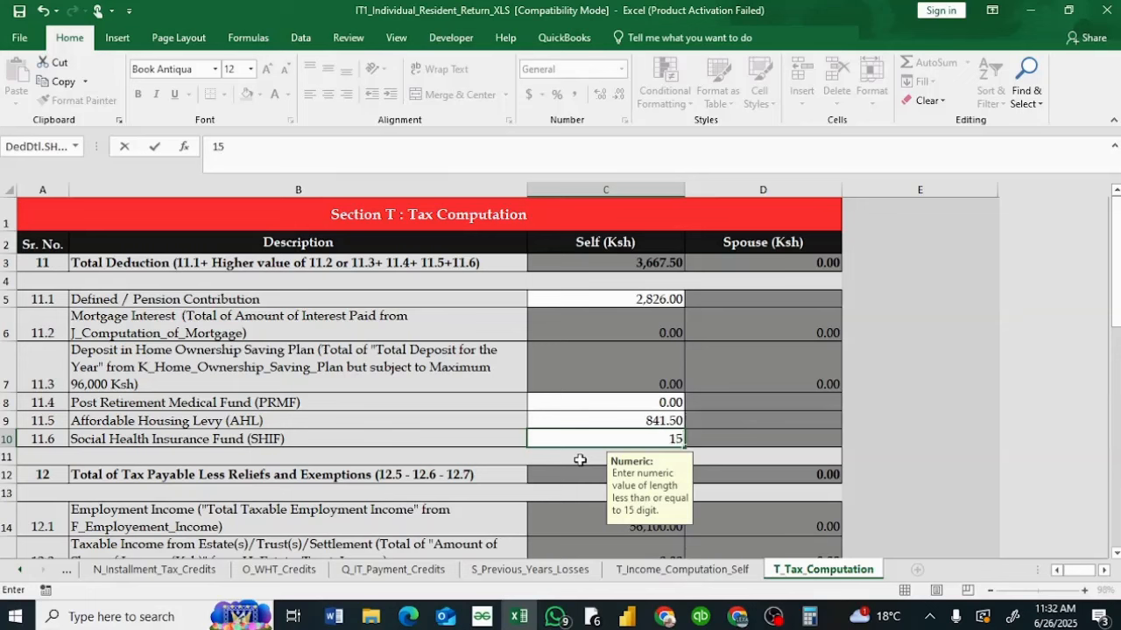
pyautogui.write('42.75')
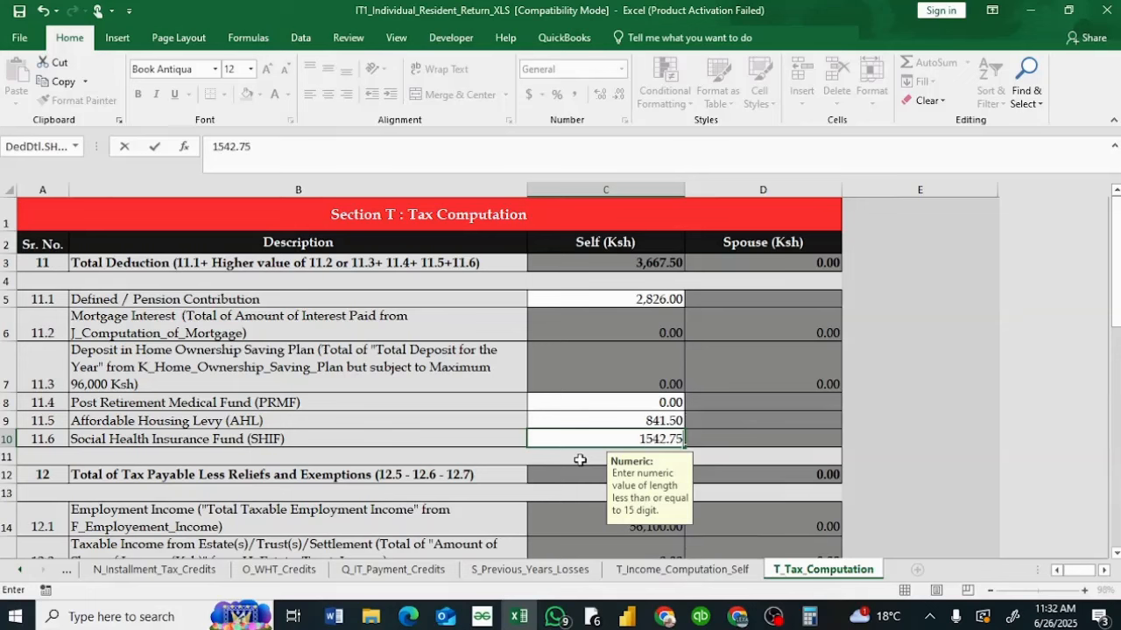
pyautogui.click(647, 299)
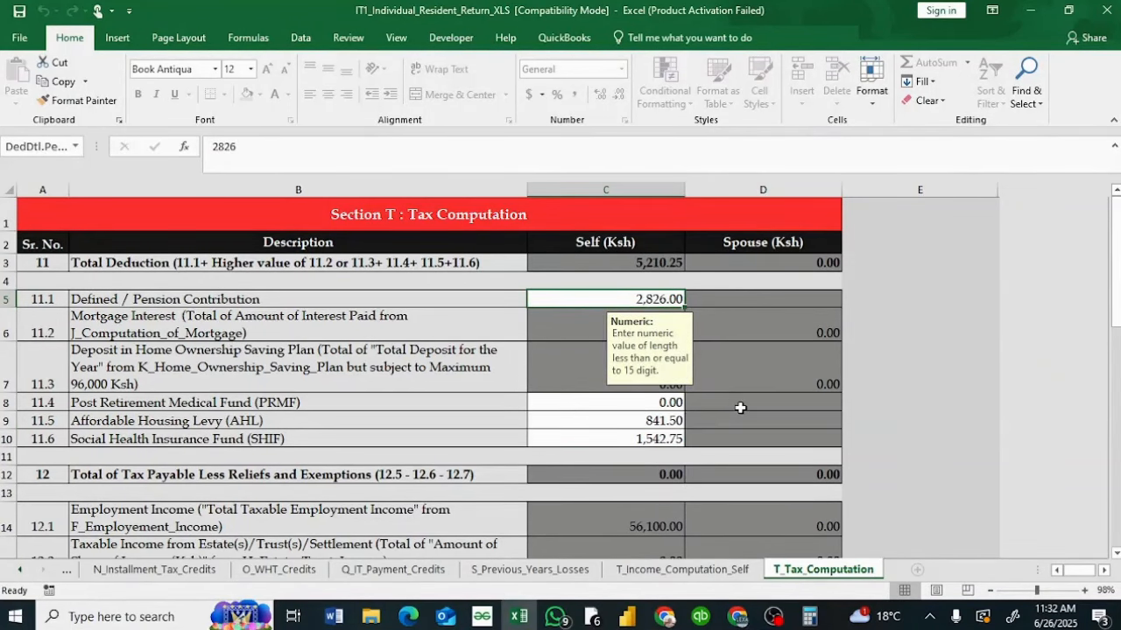
# Look up the tax withheld on the WHT certificate in Chrome and enter 6750 in Excel as the self Withholding Tax credit (13.4)
pyautogui.scroll(-2, 740, 408)
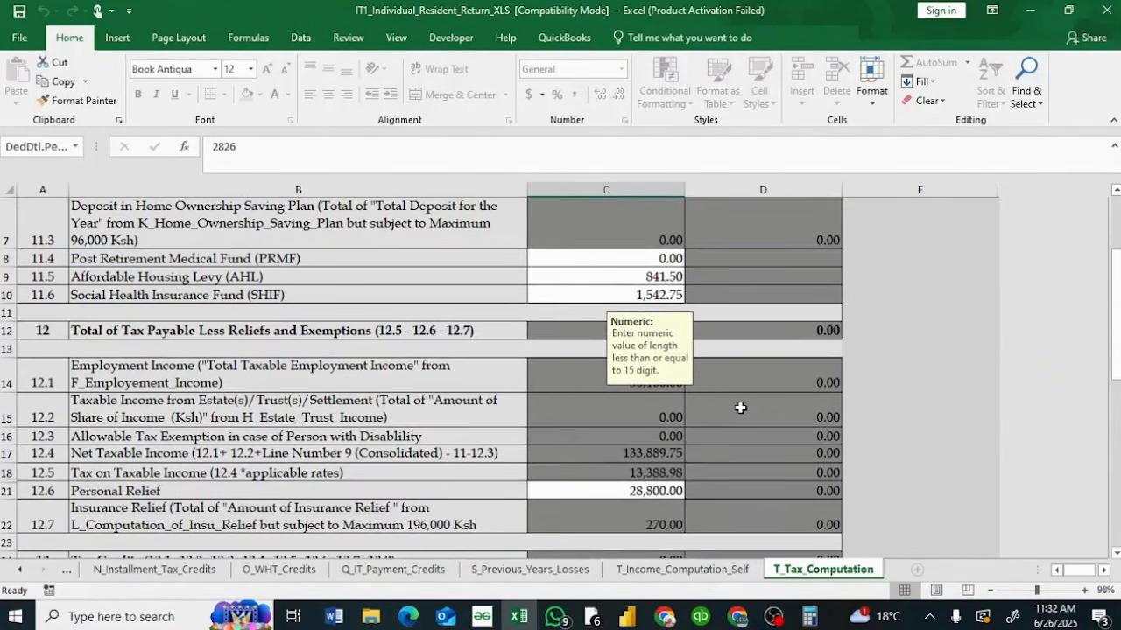
pyautogui.scroll(-4, 740, 408)
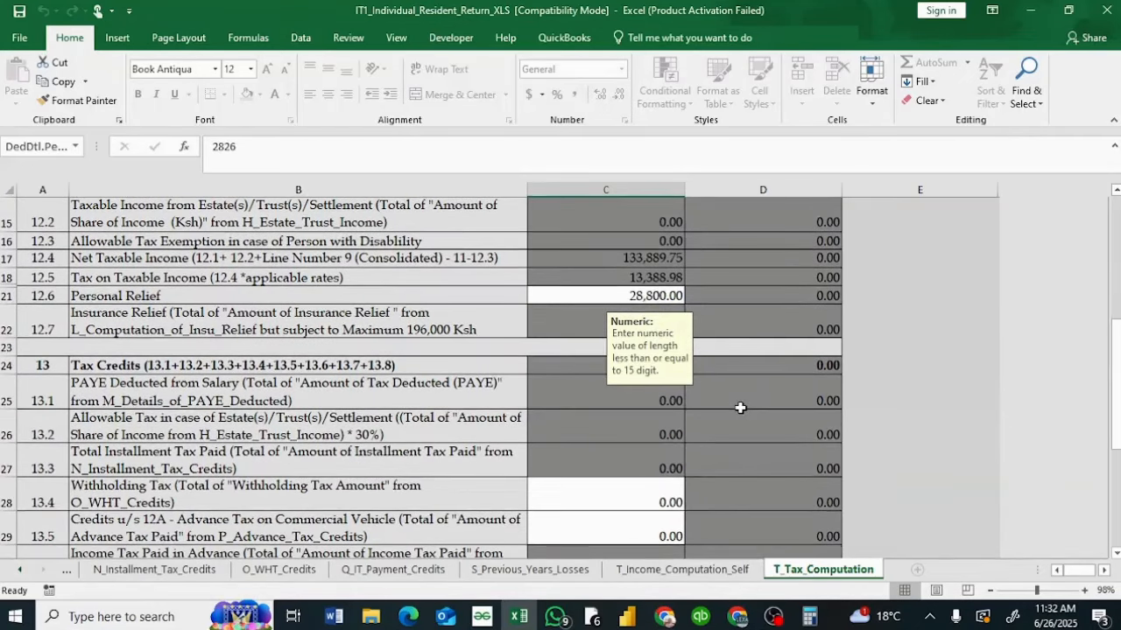
pyautogui.scroll(-1, 739, 408)
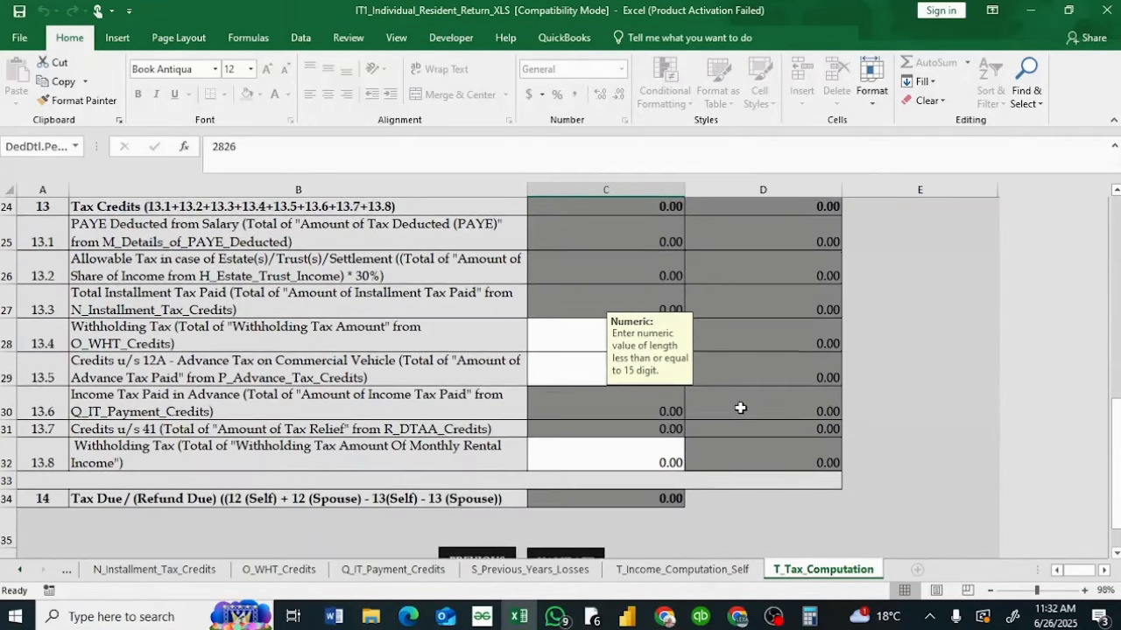
pyautogui.click(567, 336)
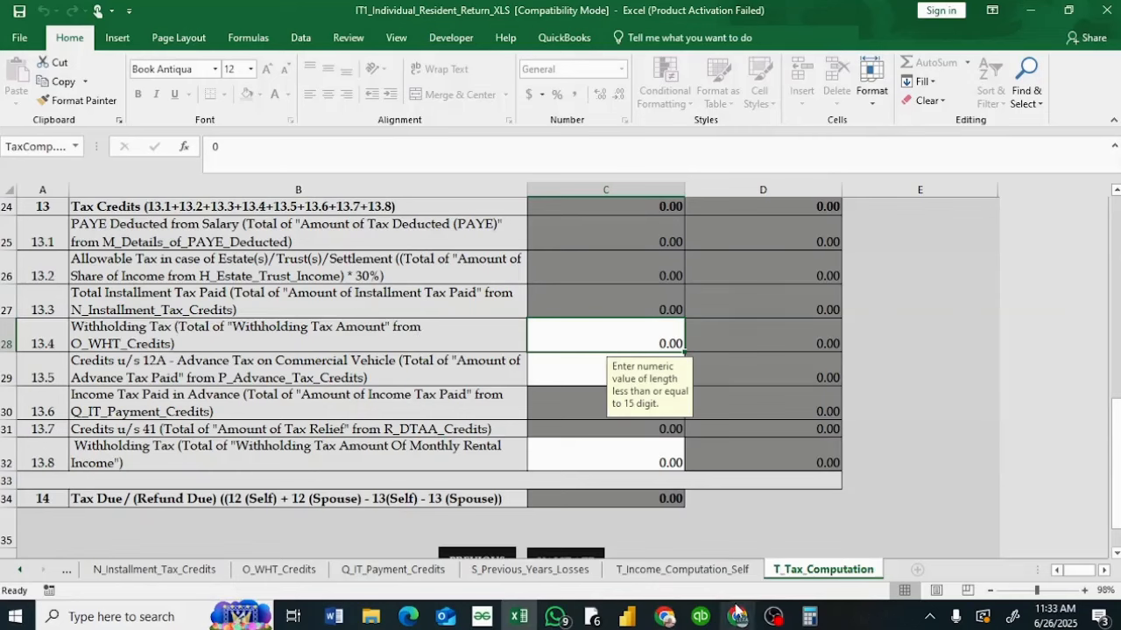
pyautogui.moveTo(665, 620)
pyautogui.click(664, 558)
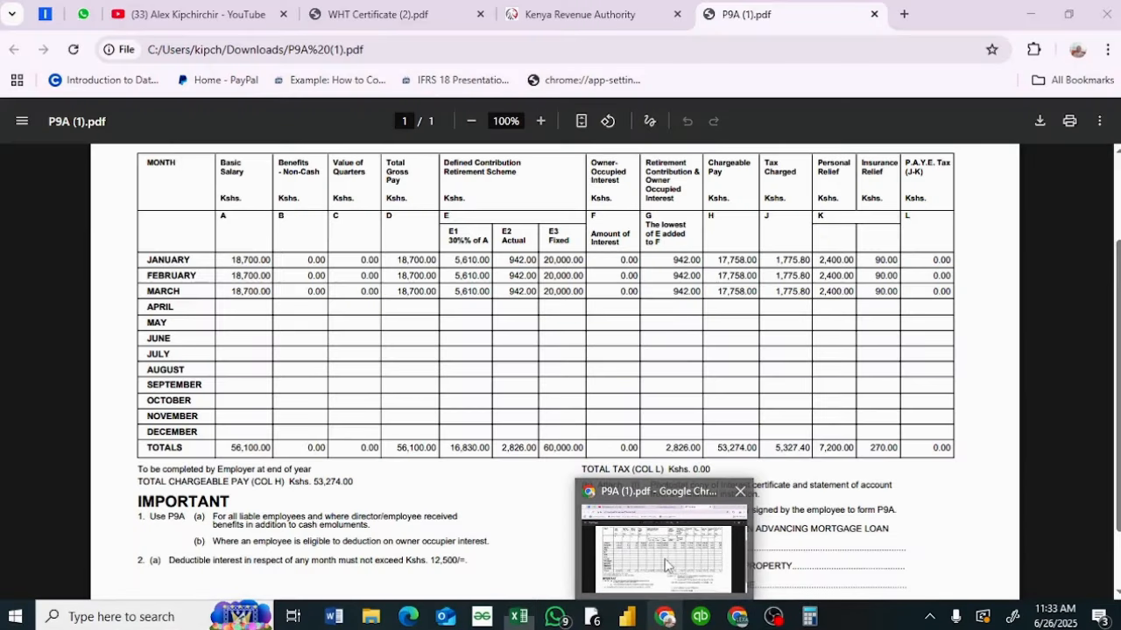
pyautogui.click(409, 15)
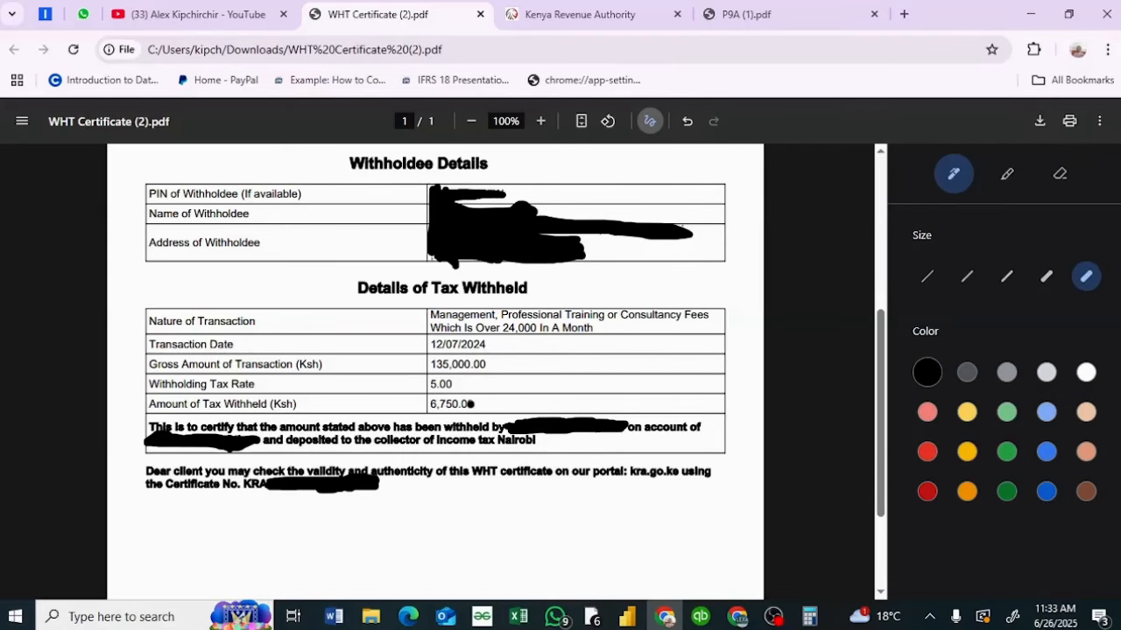
pyautogui.click(1026, 16)
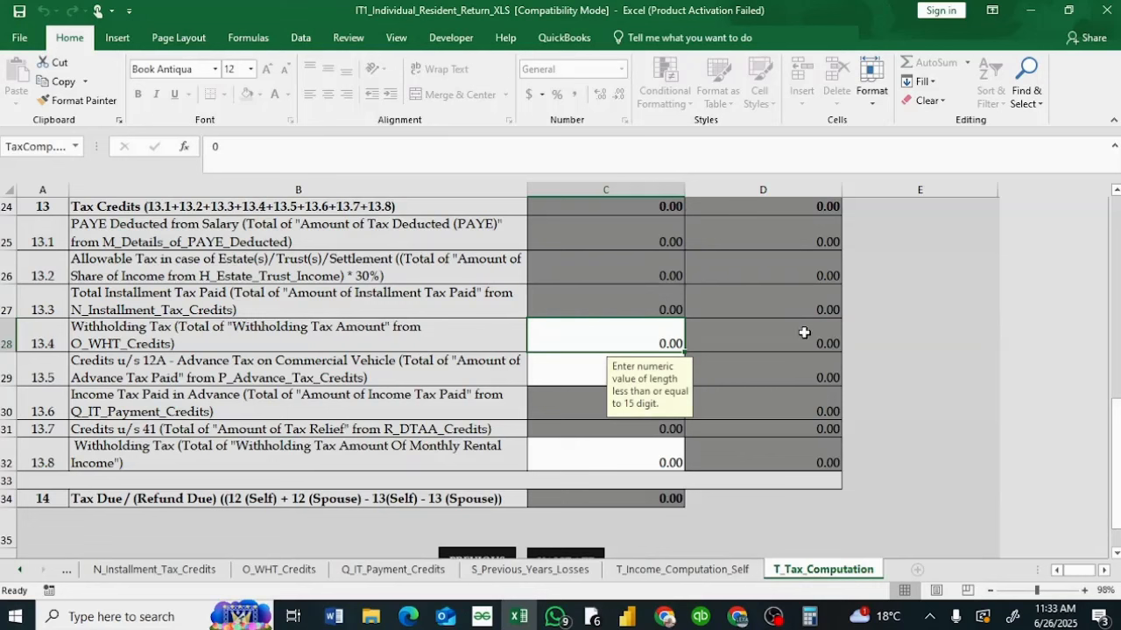
pyautogui.write('6750')
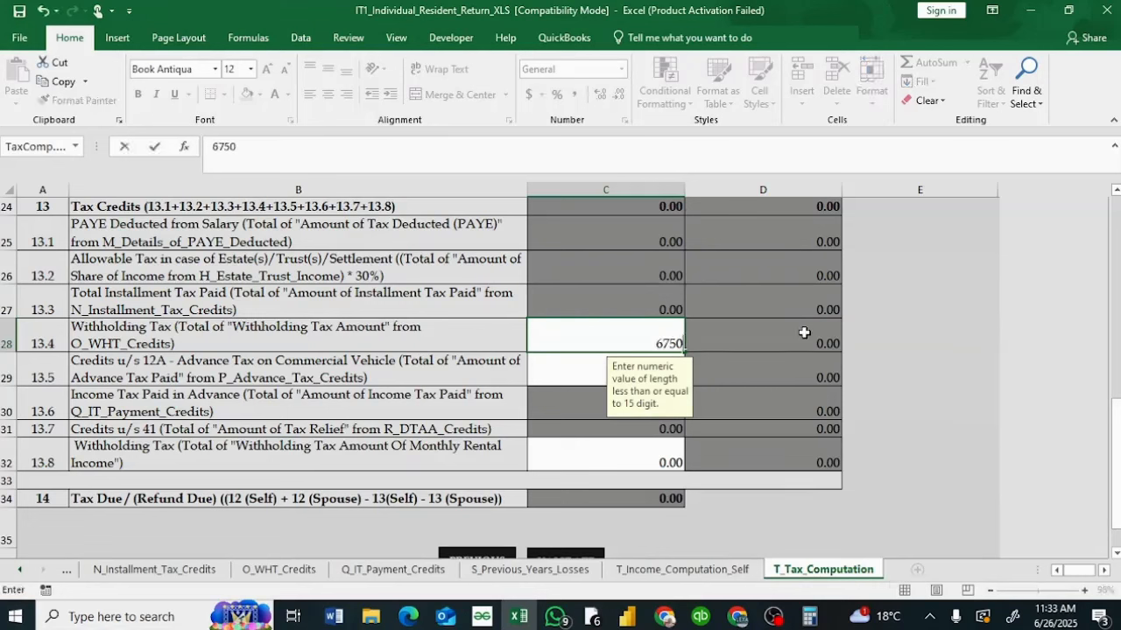
pyautogui.click(575, 377)
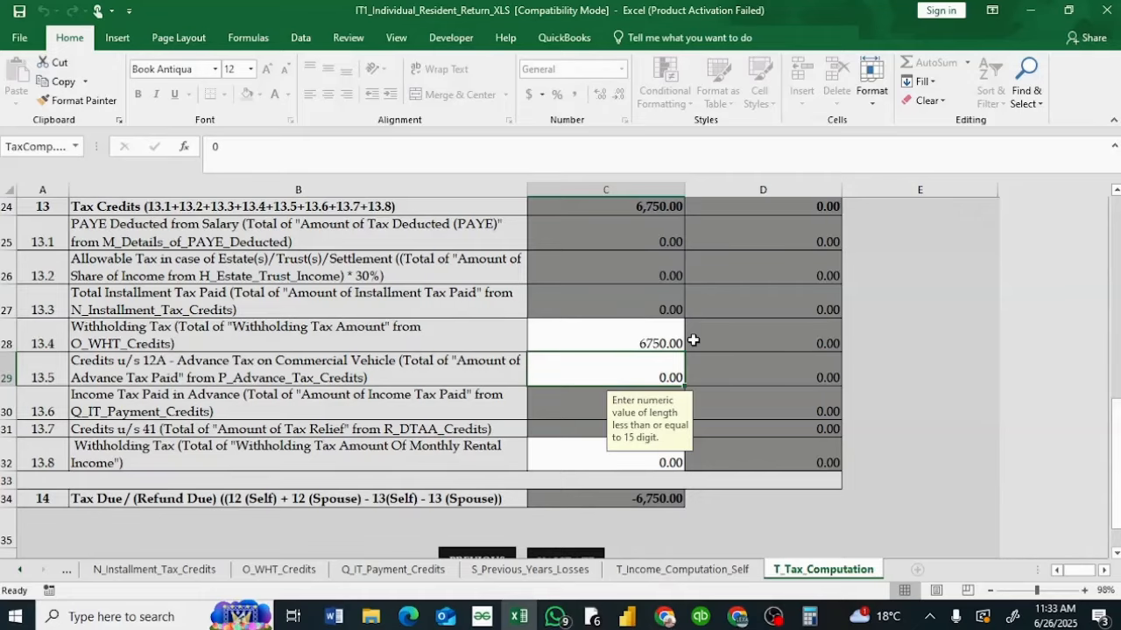
# Review the Section T computation through Tax Due, check the M_Details_of_PAYE_Deducted sheet, and return to T_Tax_Computation
pyautogui.scroll(8, 692, 340)
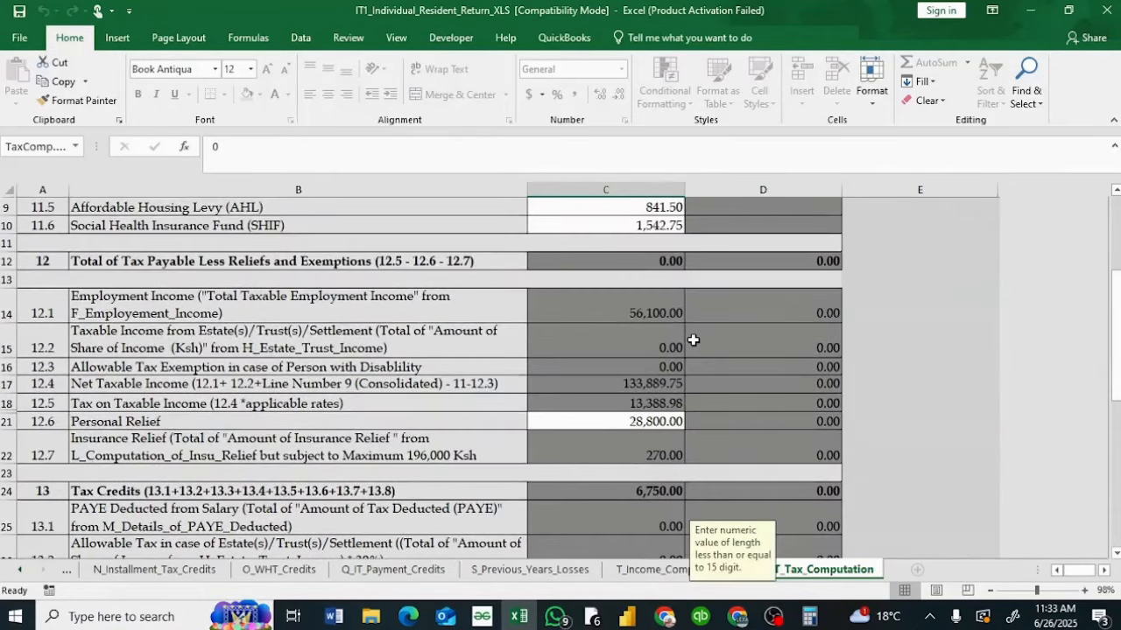
pyautogui.scroll(-10, 692, 340)
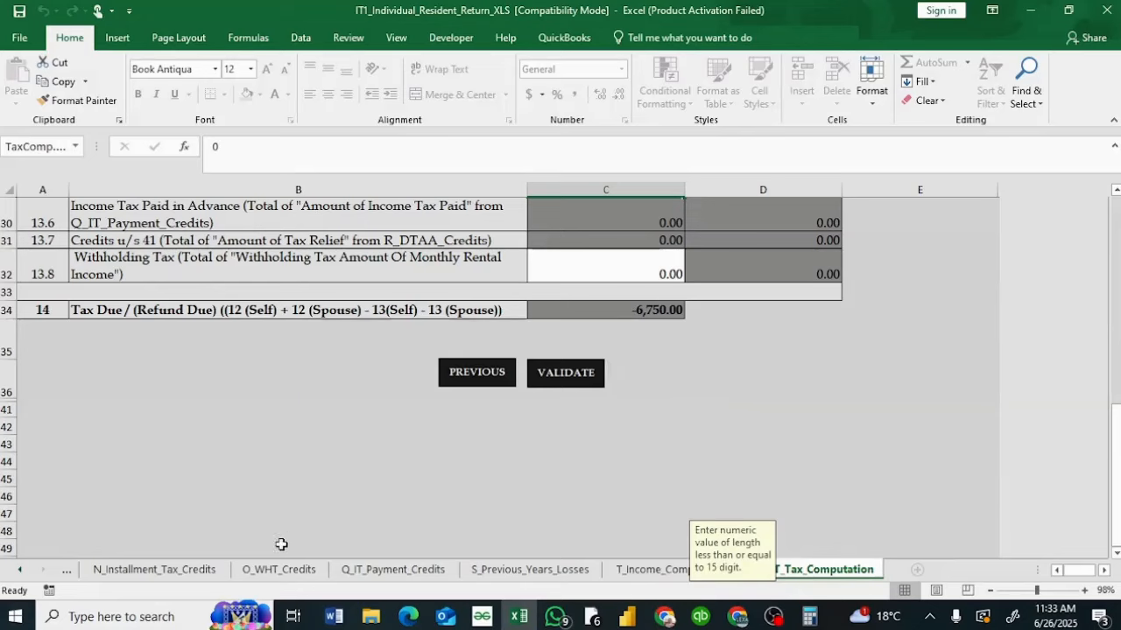
pyautogui.click(67, 575)
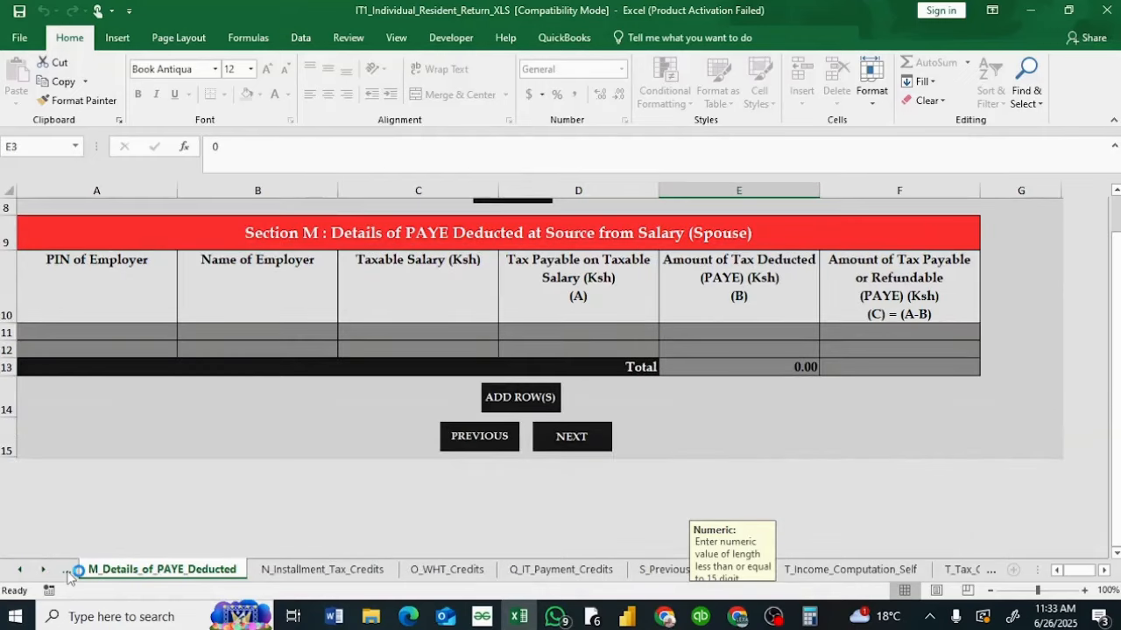
pyautogui.hscroll(8, 830, 561)
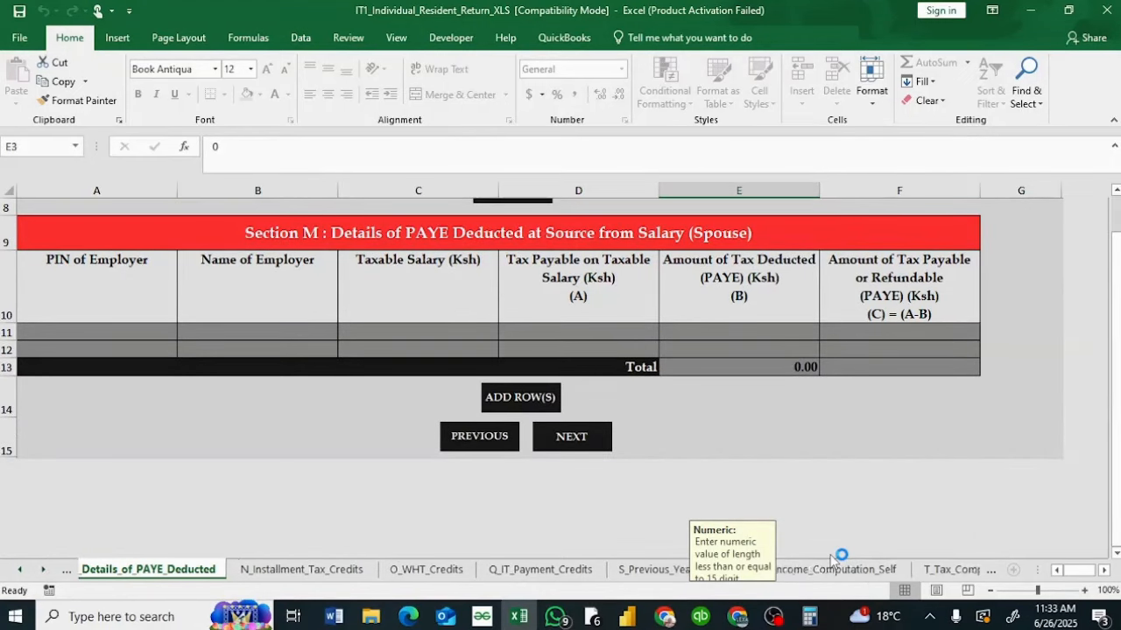
pyautogui.hscroll(-4, 831, 563)
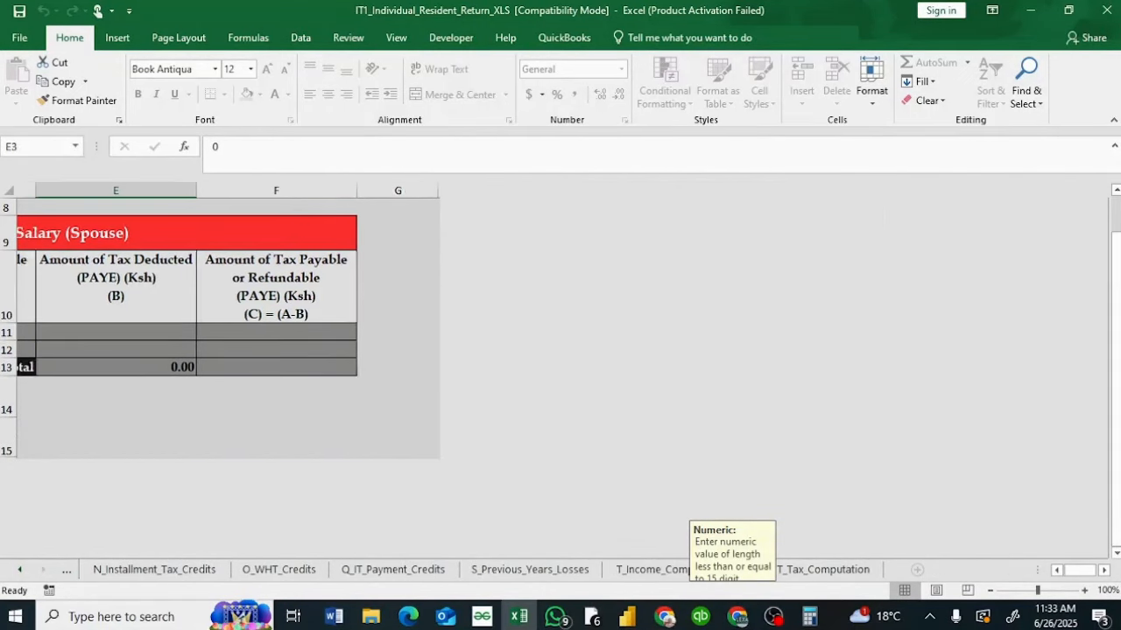
pyautogui.click(830, 570)
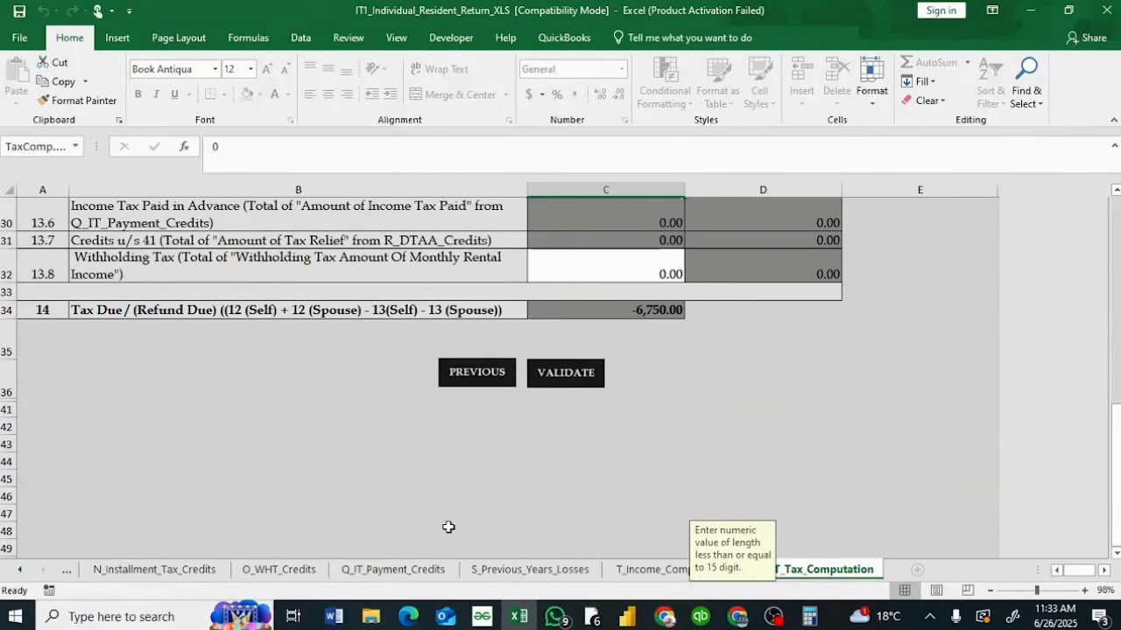
# Switch to the iTax portal in Chrome and open the File Return form for the Income Tax - Resident Individual obligation, dismissing the period notice
pyautogui.click(665, 613)
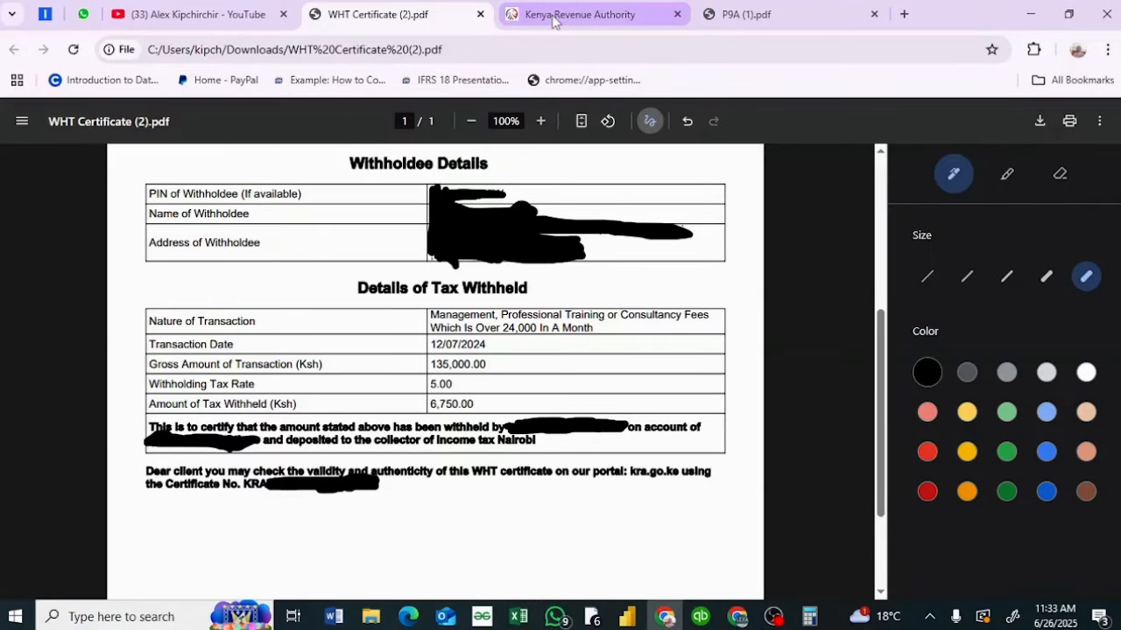
pyautogui.click(578, 14)
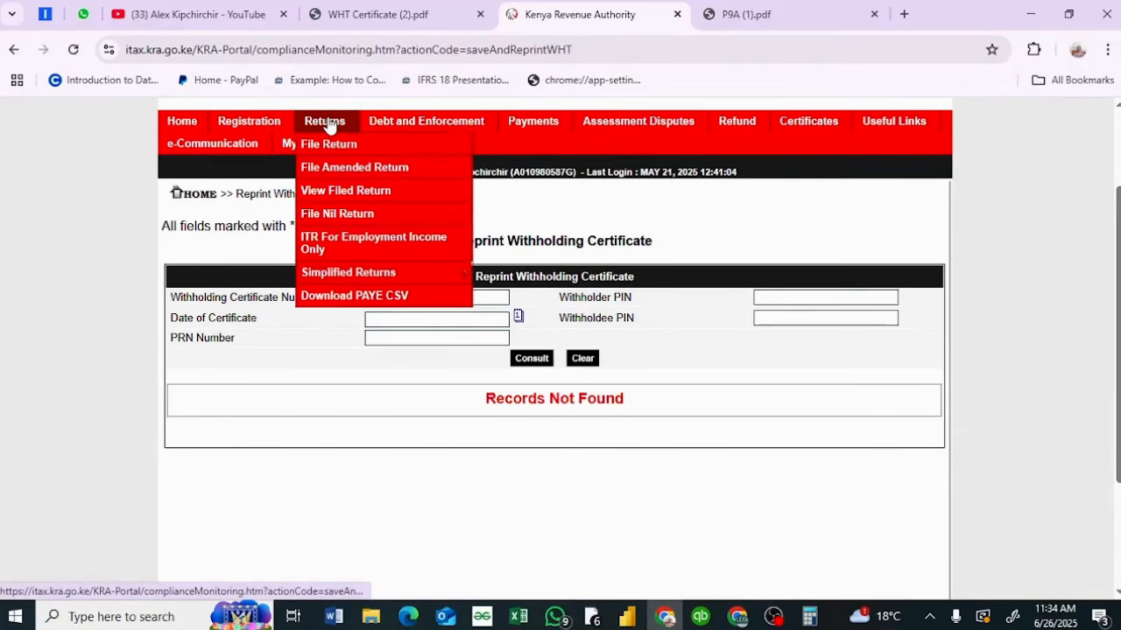
pyautogui.click(338, 142)
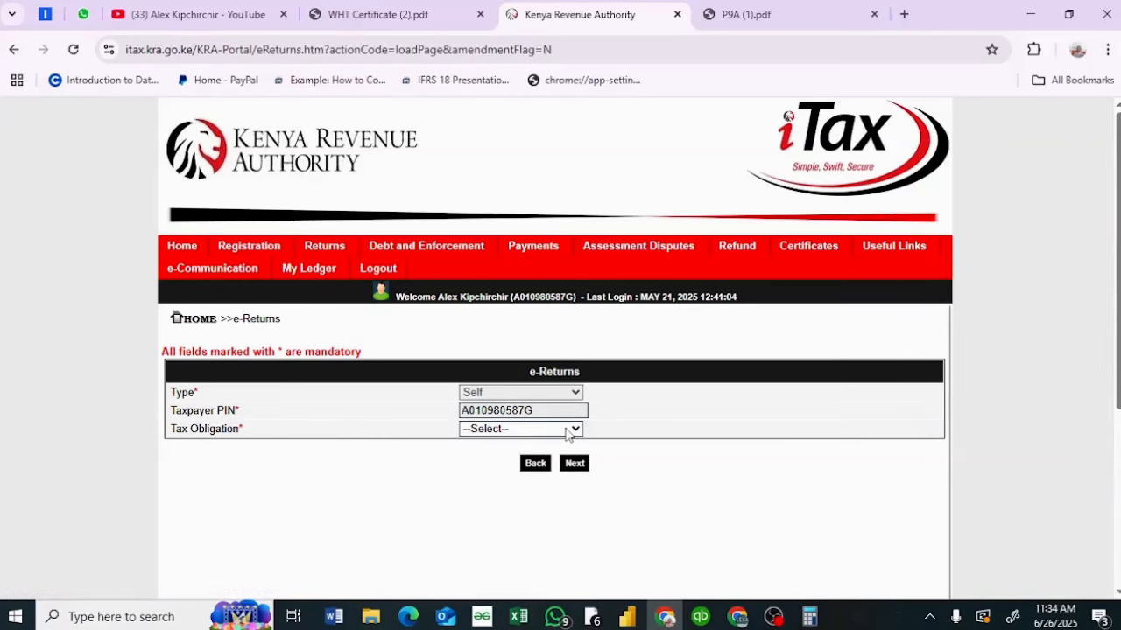
pyautogui.click(569, 430)
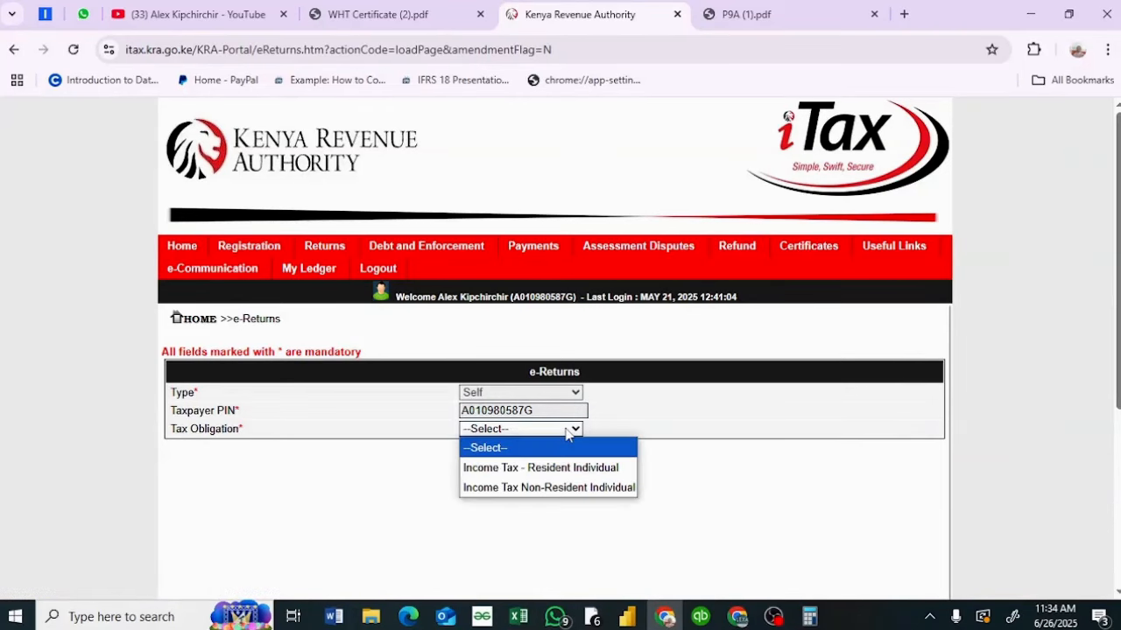
pyautogui.click(512, 466)
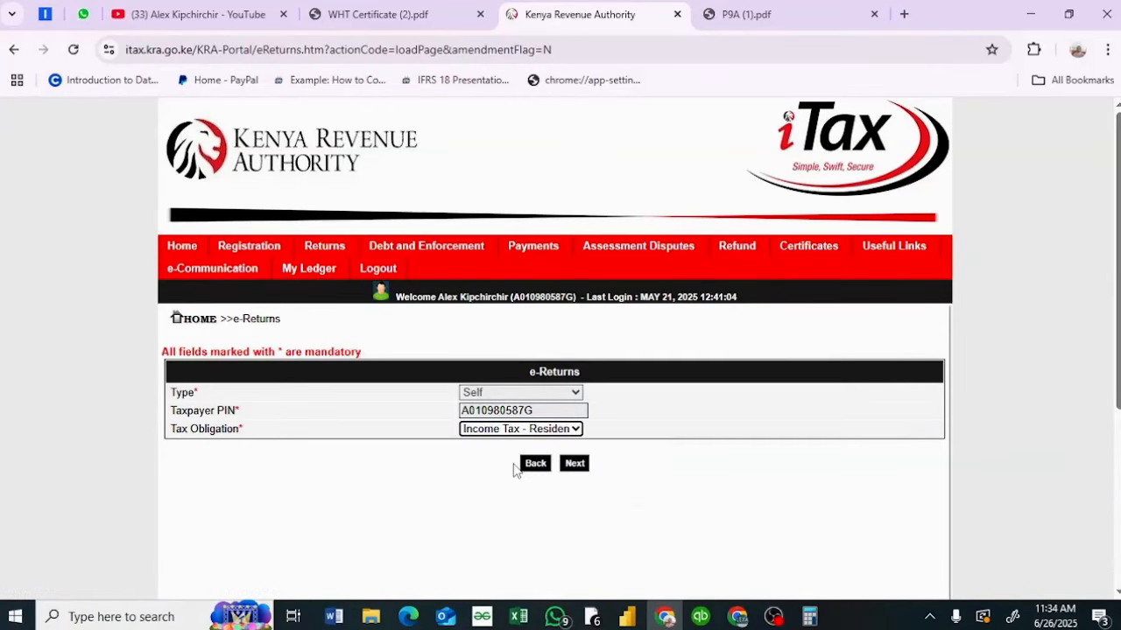
pyautogui.click(569, 466)
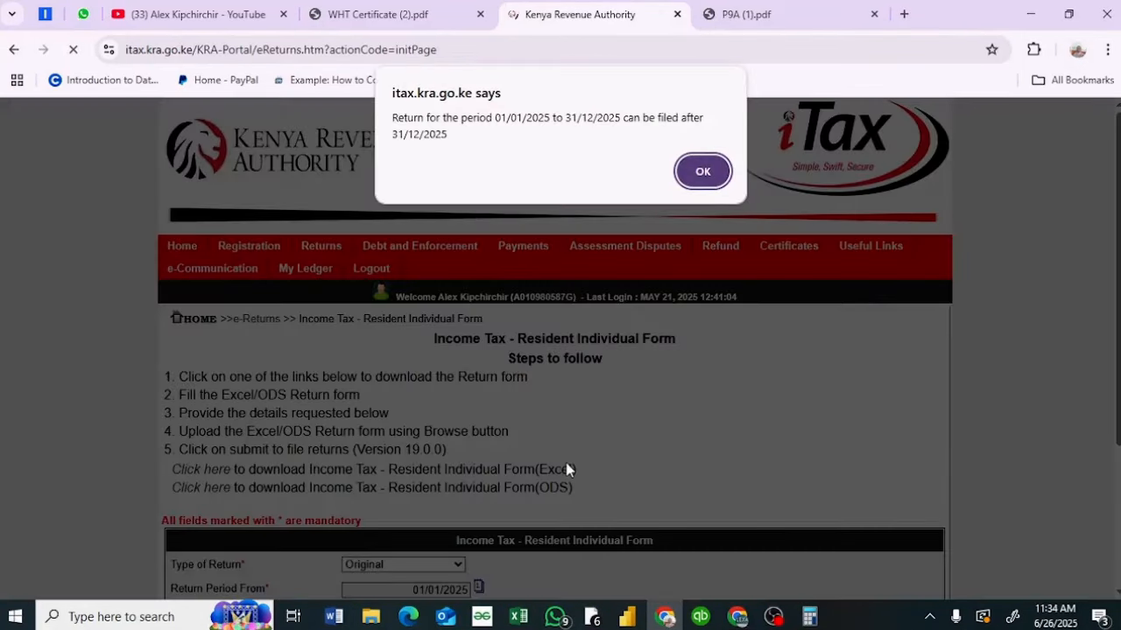
pyautogui.click(701, 172)
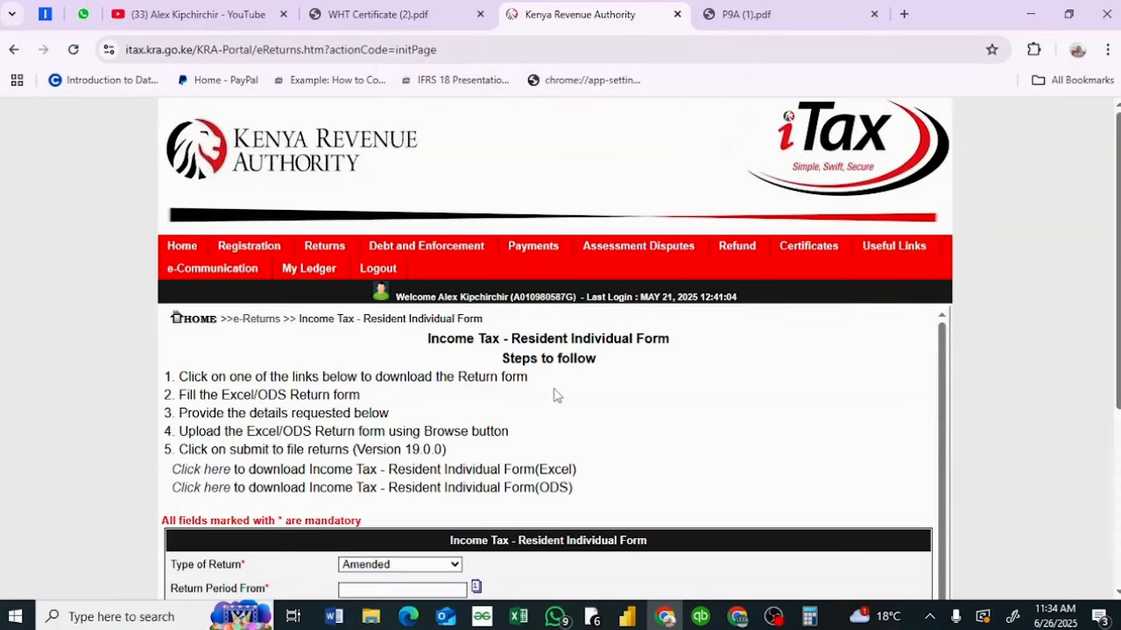
# Start filling in the Return Period From date on the Income Tax - Resident Individual form
pyautogui.scroll(-3, 551, 394)
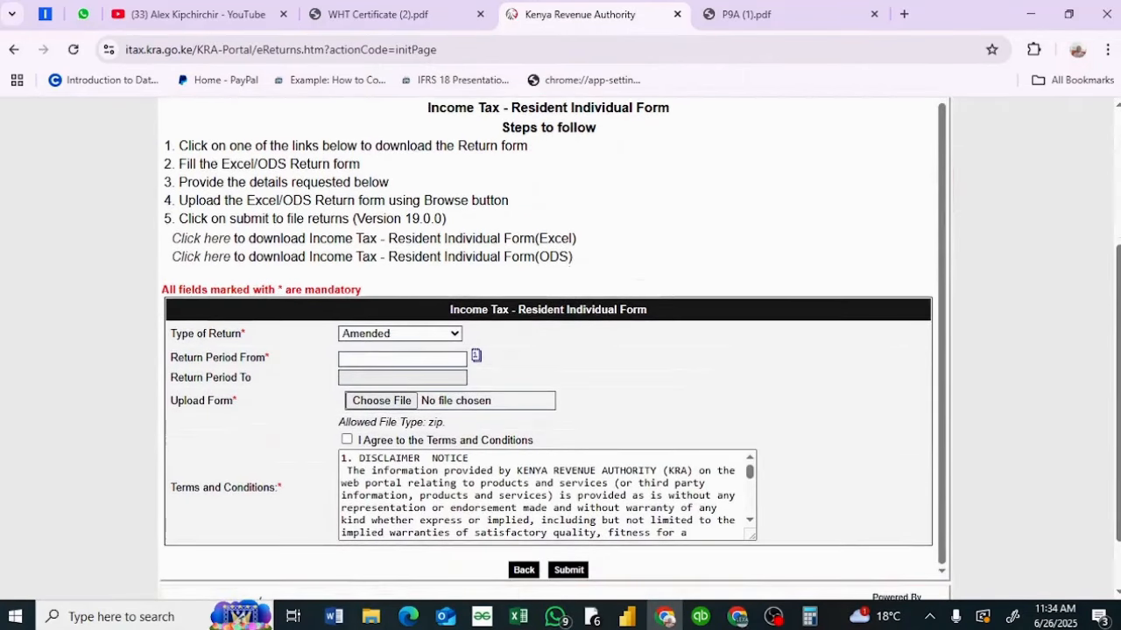
pyautogui.click(420, 358)
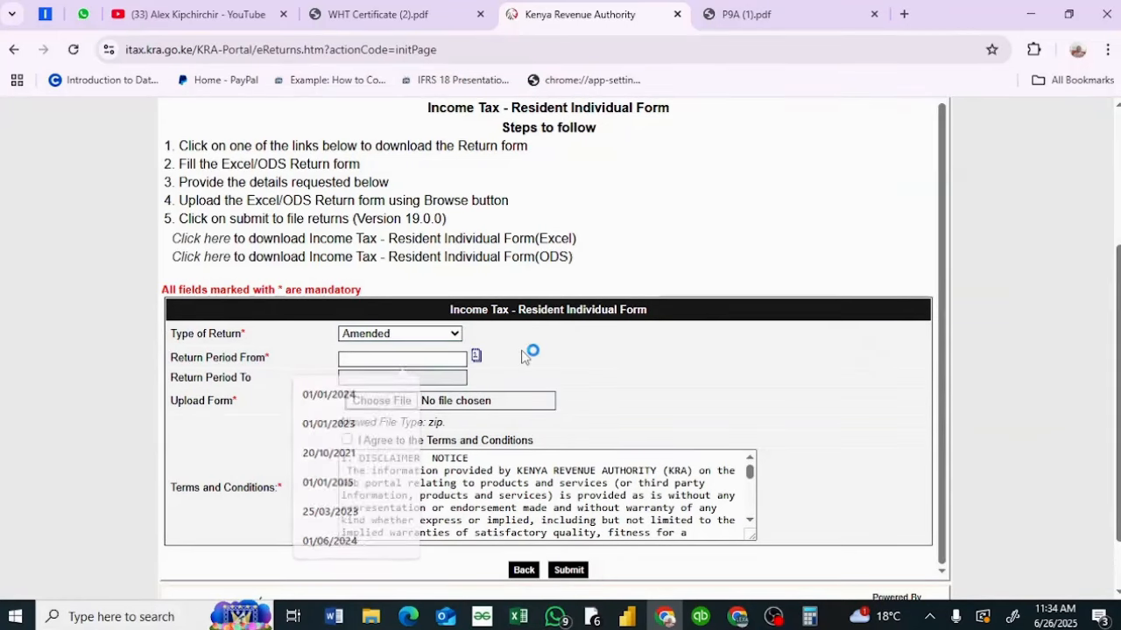